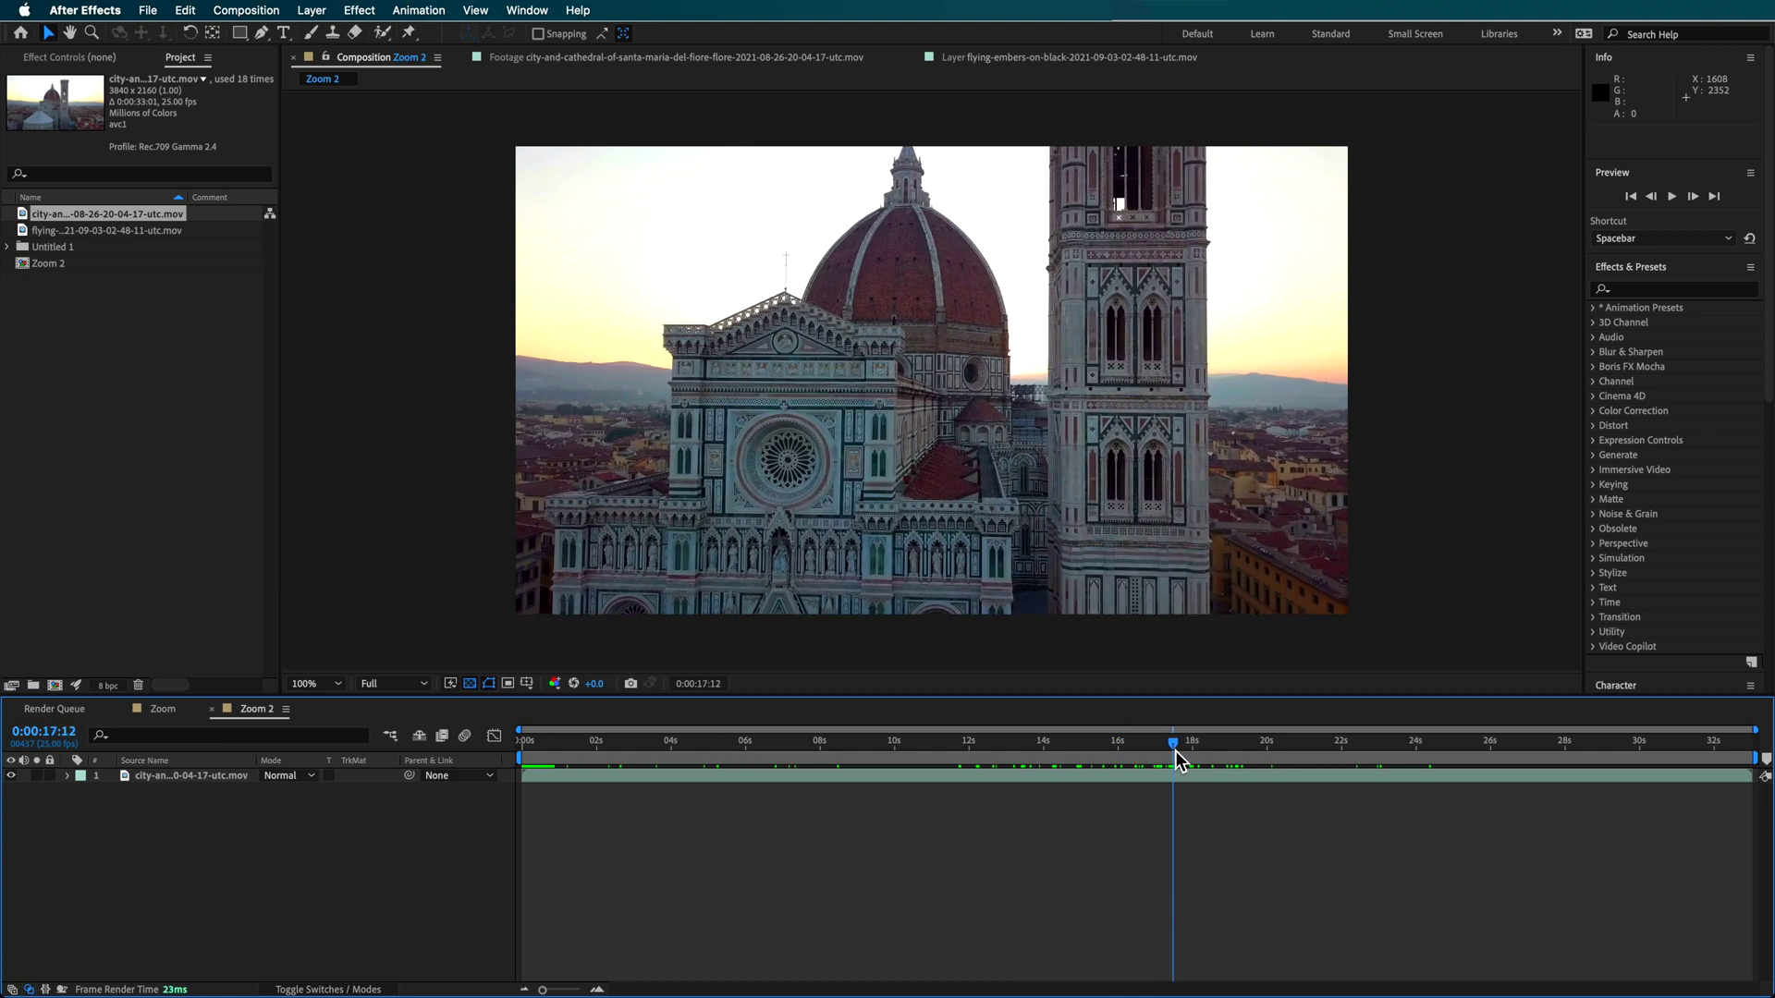
Step: Select the Florence cathedral footage layer in the Zoom 2 composition
{"action": "left_click", "coordinate": [185, 781]}
Step: Scrub the footage to 0:00:20:00, where the rose window faces the camera
{"action": "left_click_drag", "start_coordinate": [1268, 749], "coordinate": [1325, 752]}
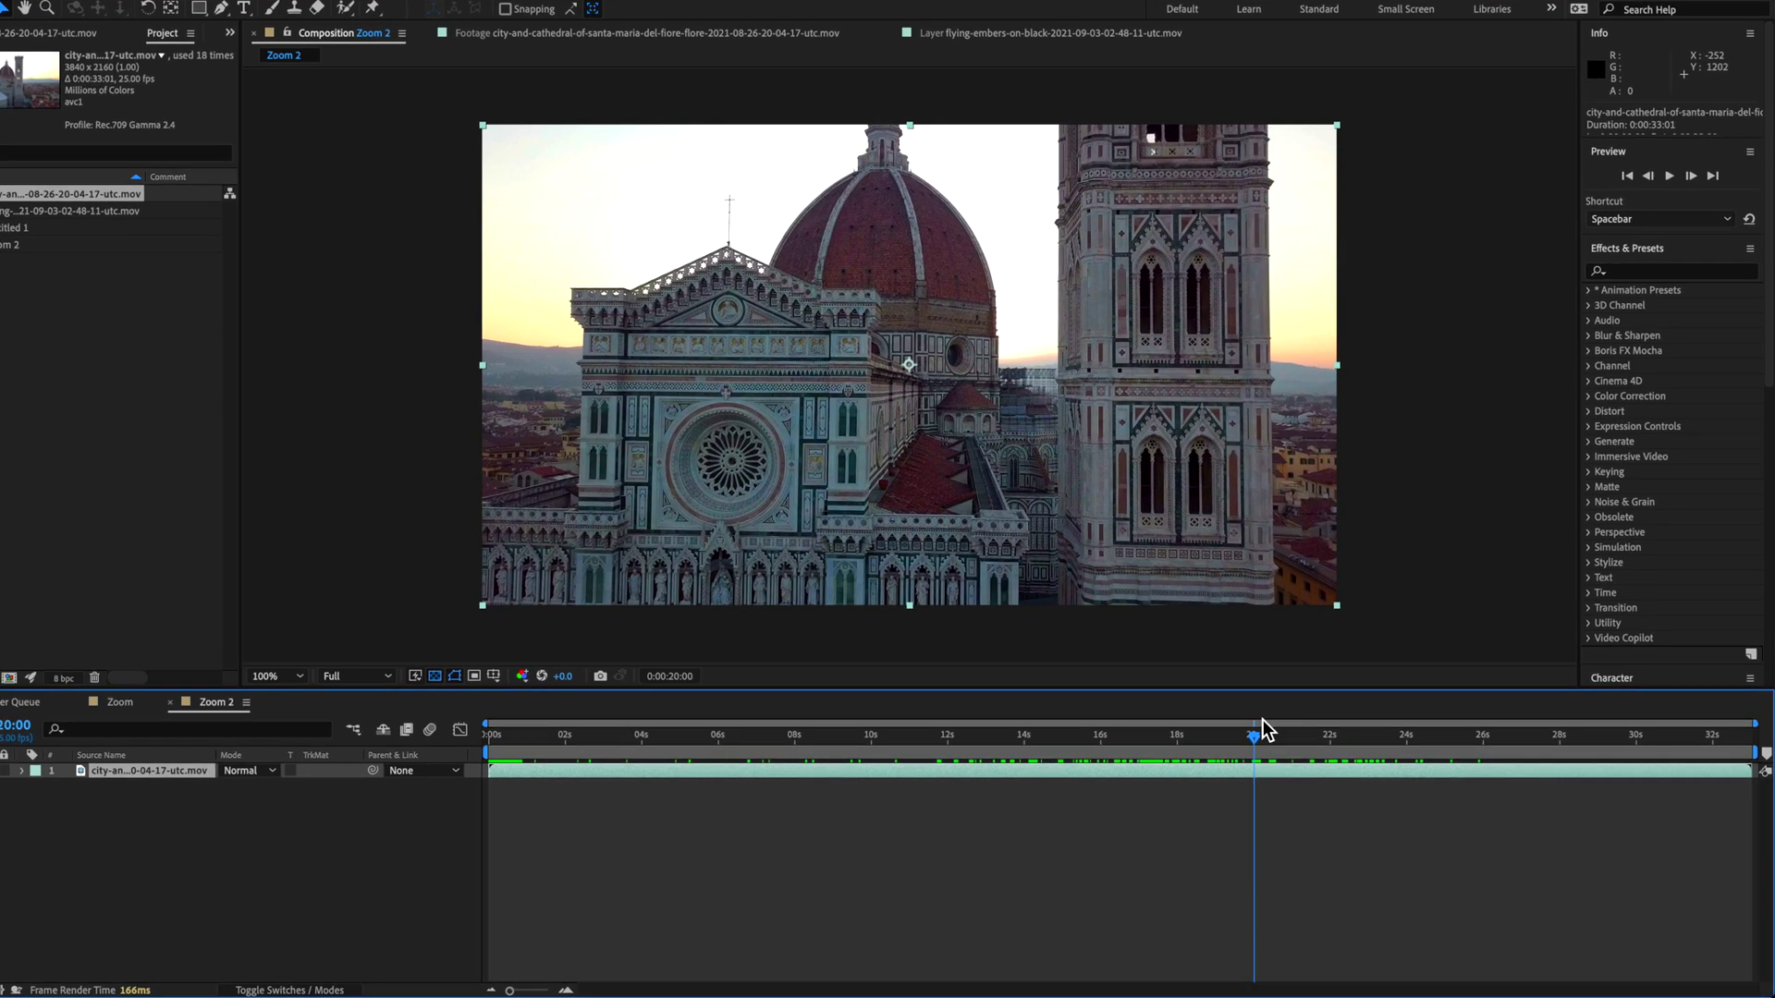
Step: Split the clip at 20 seconds and enable Time Remapping to freeze the upper layer
{"action": "key", "text": "super+shift+d"}
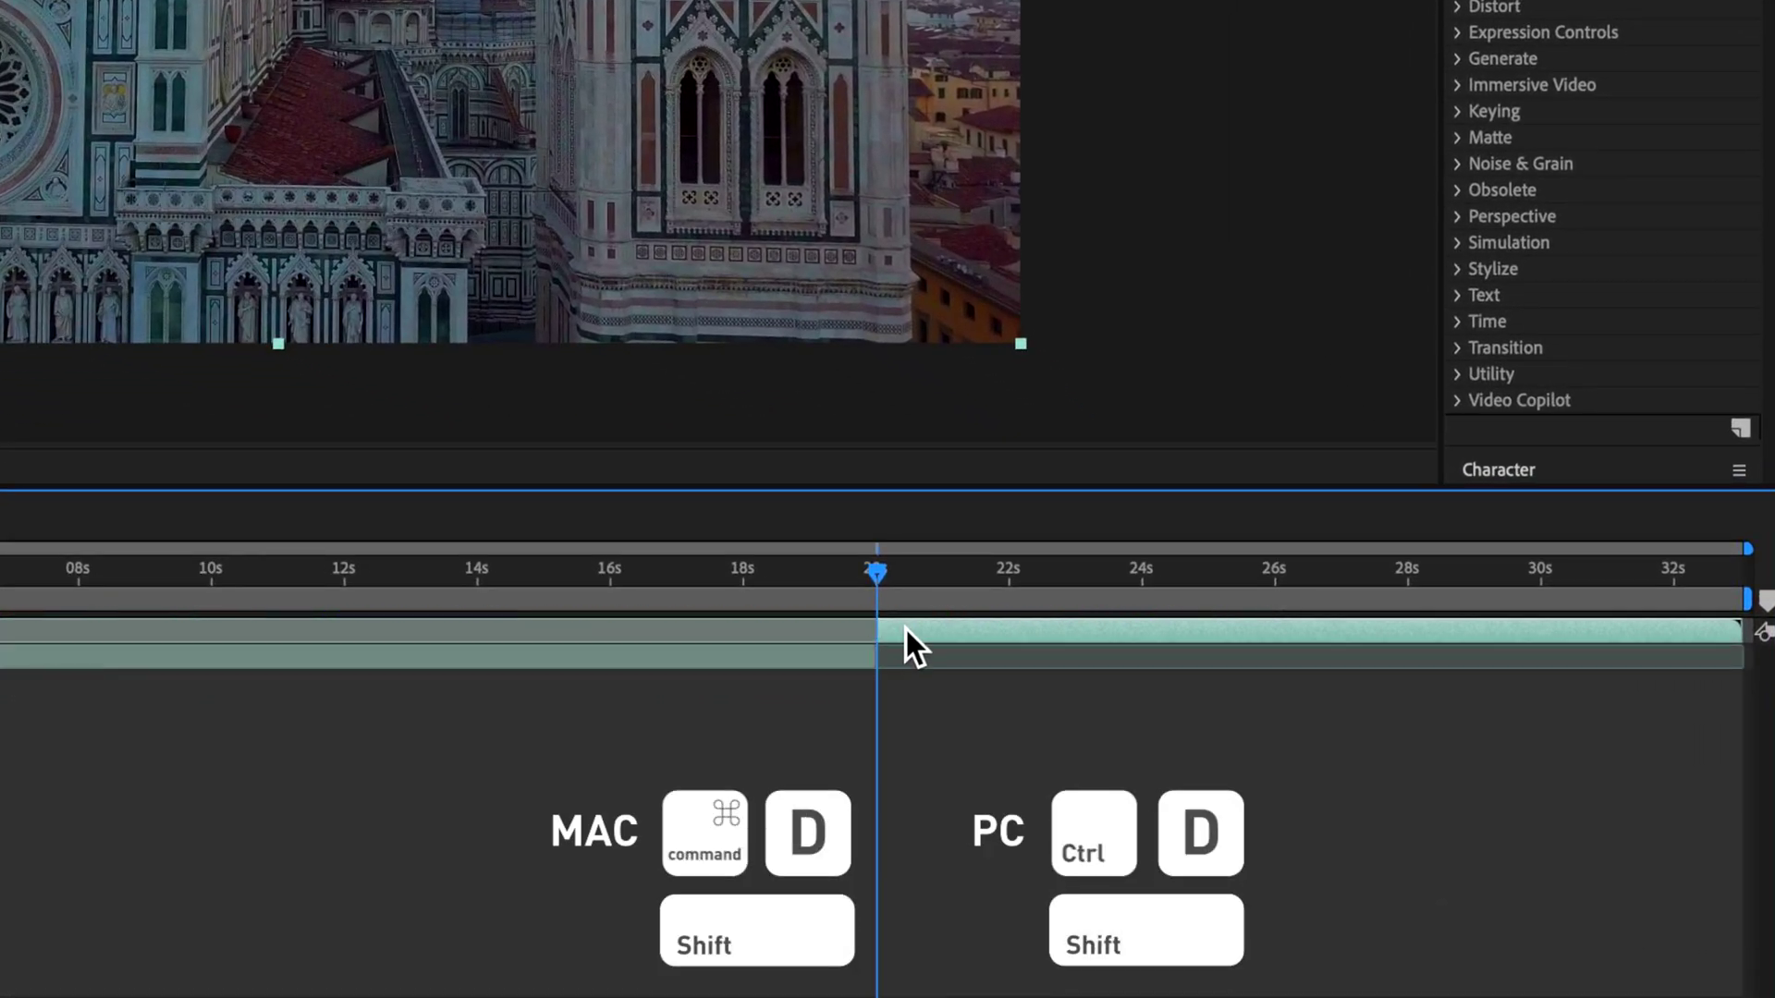
{"action": "right_click", "coordinate": [909, 630]}
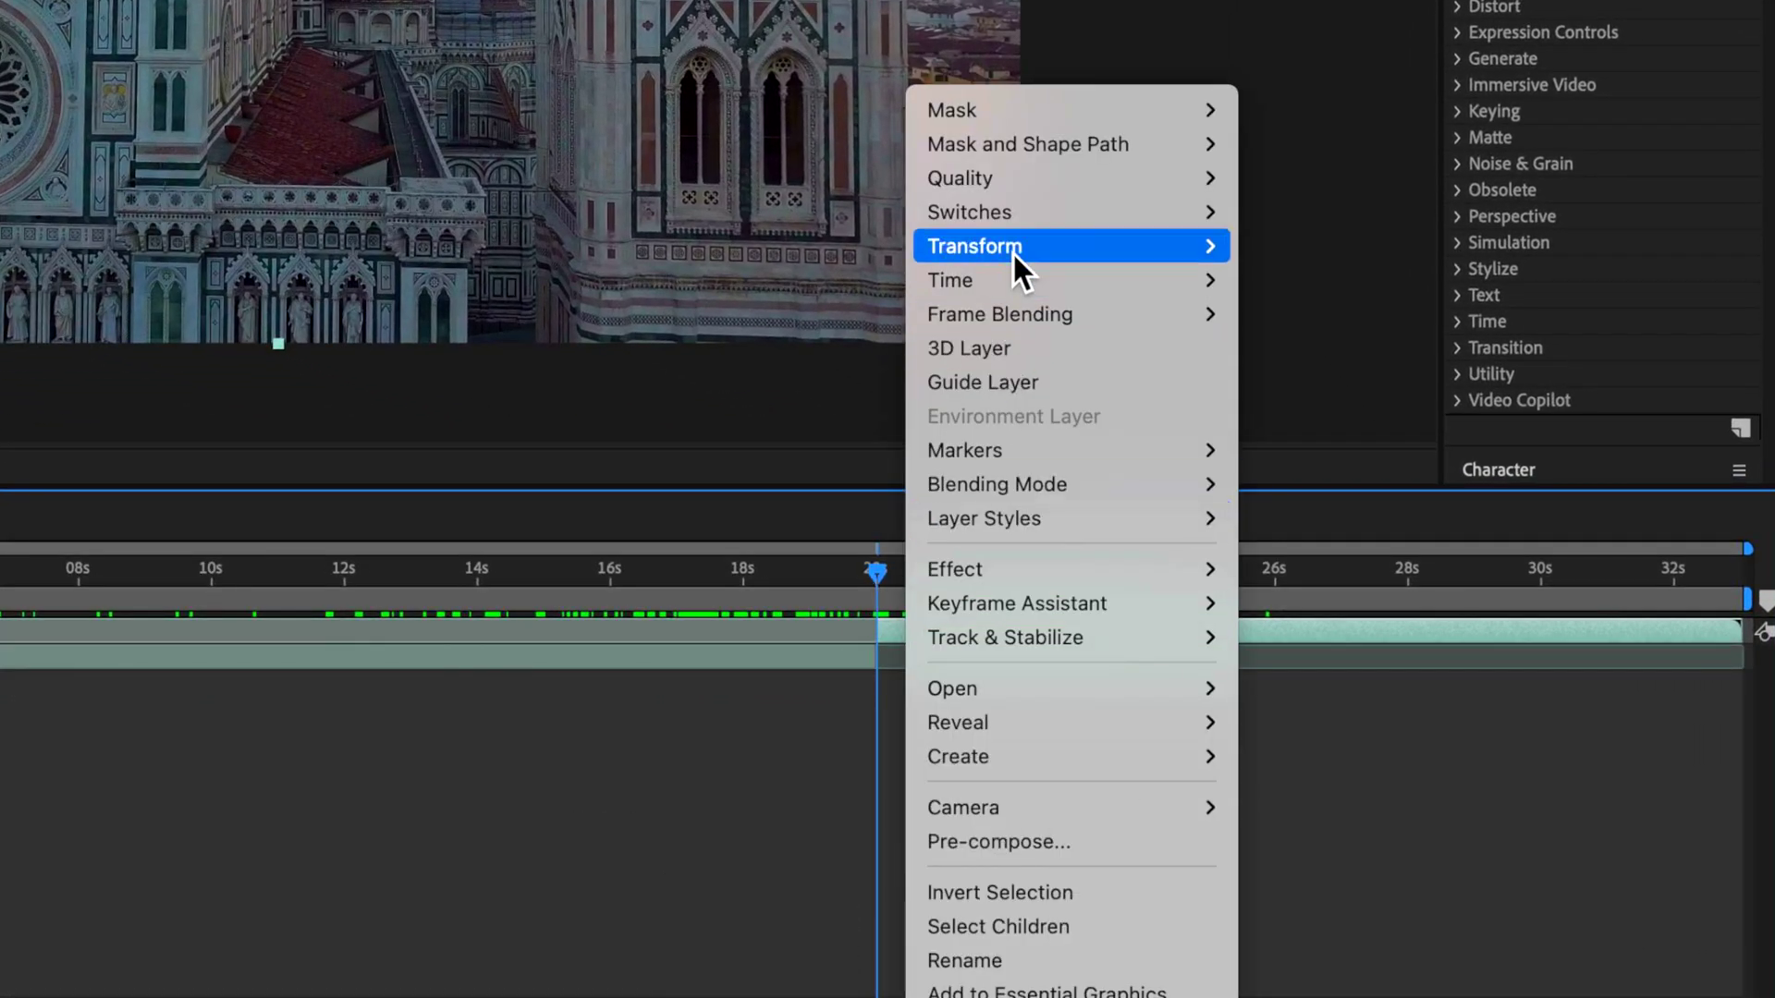
{"action": "mouse_move", "coordinate": [1007, 270]}
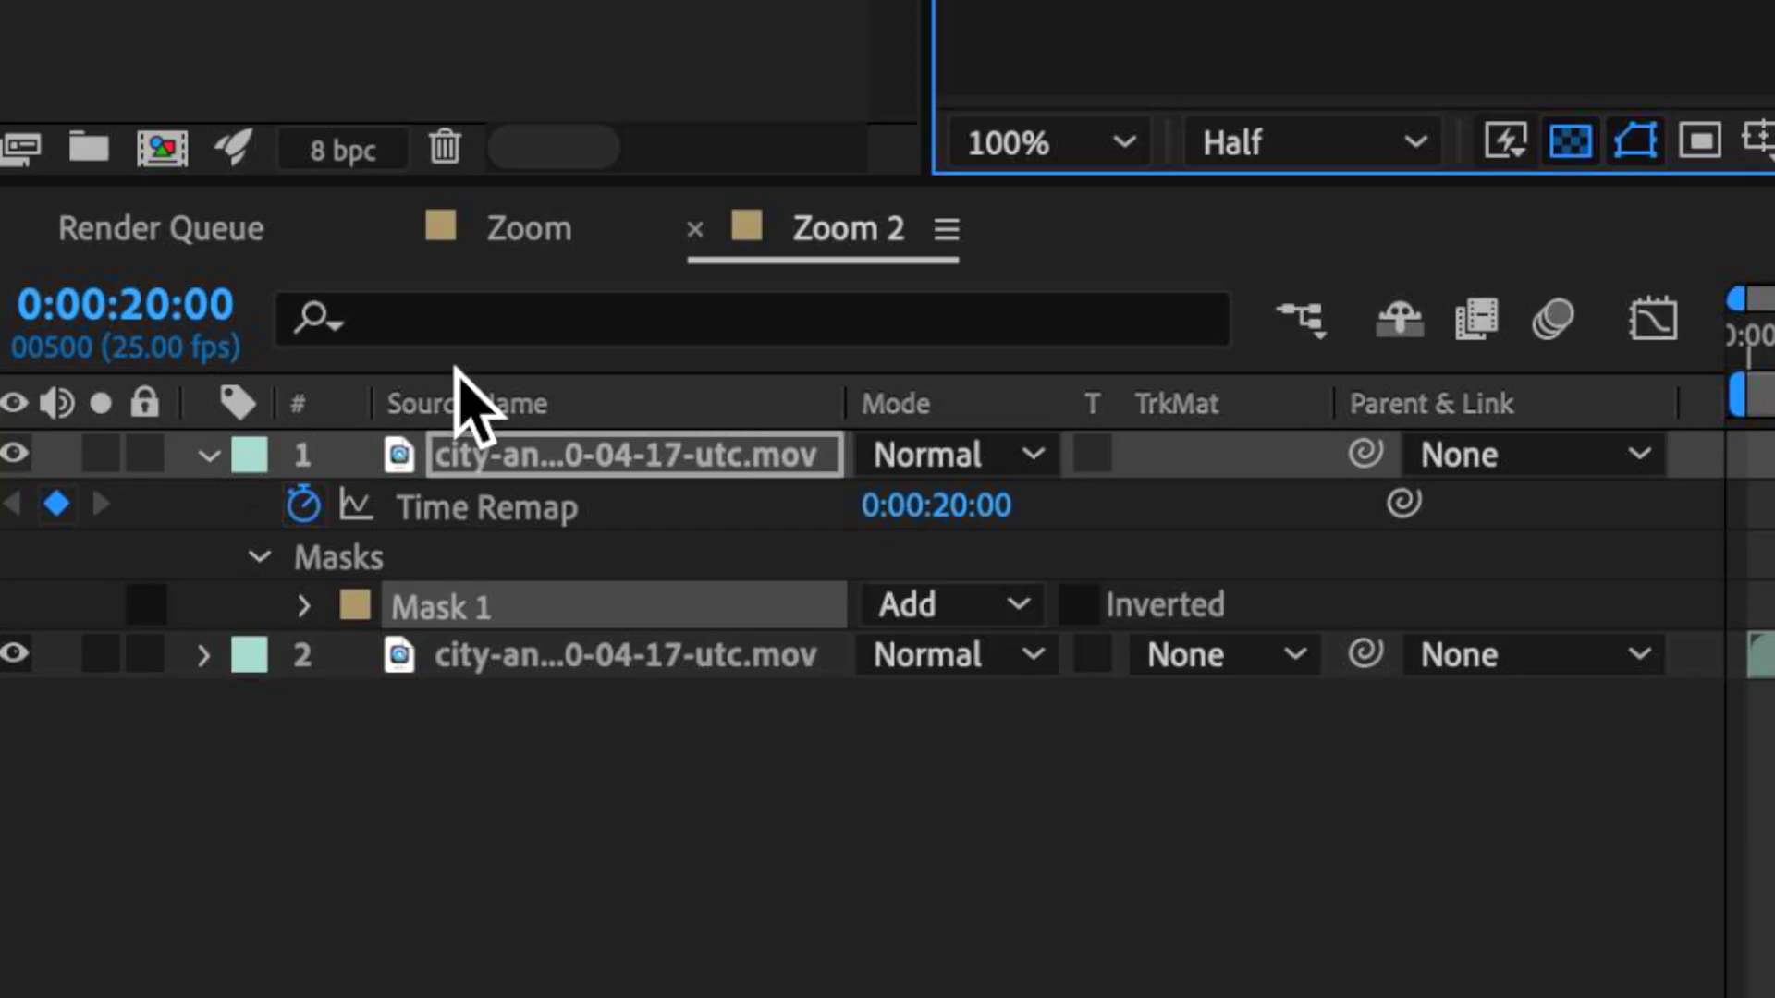
Step: Invert the ellipse mask on the rose window so it becomes a transparent hole
{"action": "left_click", "coordinate": [1080, 607]}
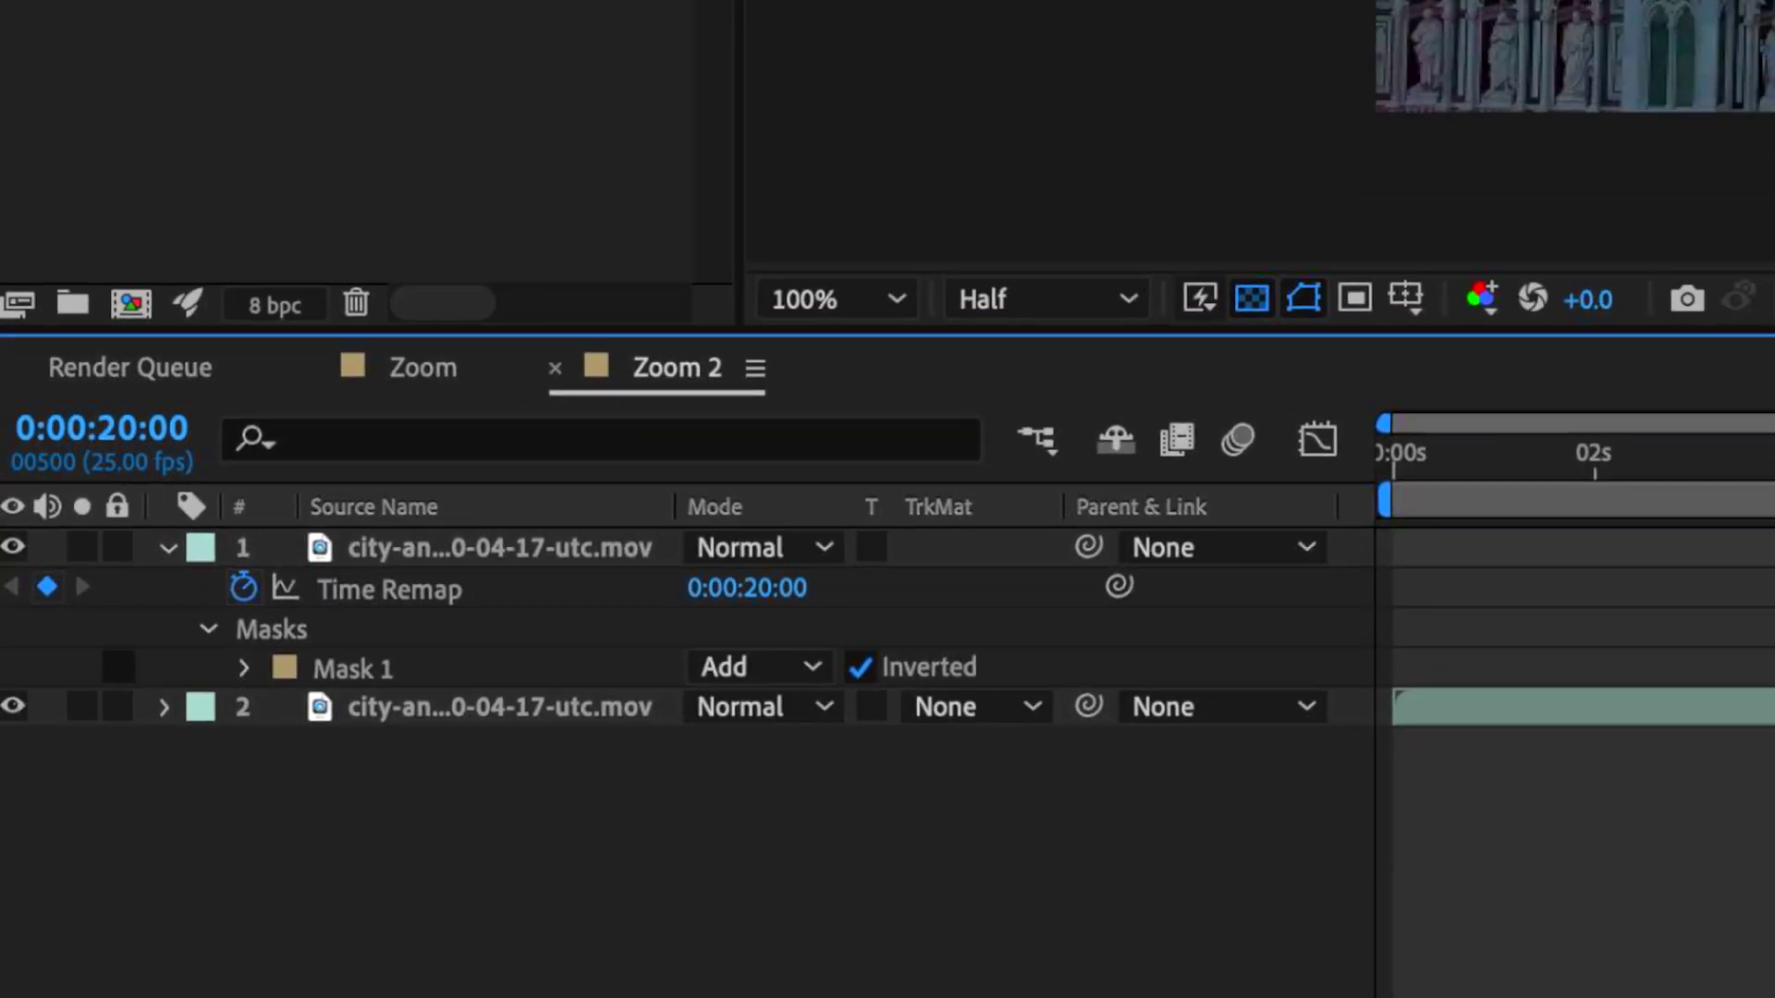
{"action": "left_click", "coordinate": [1279, 745]}
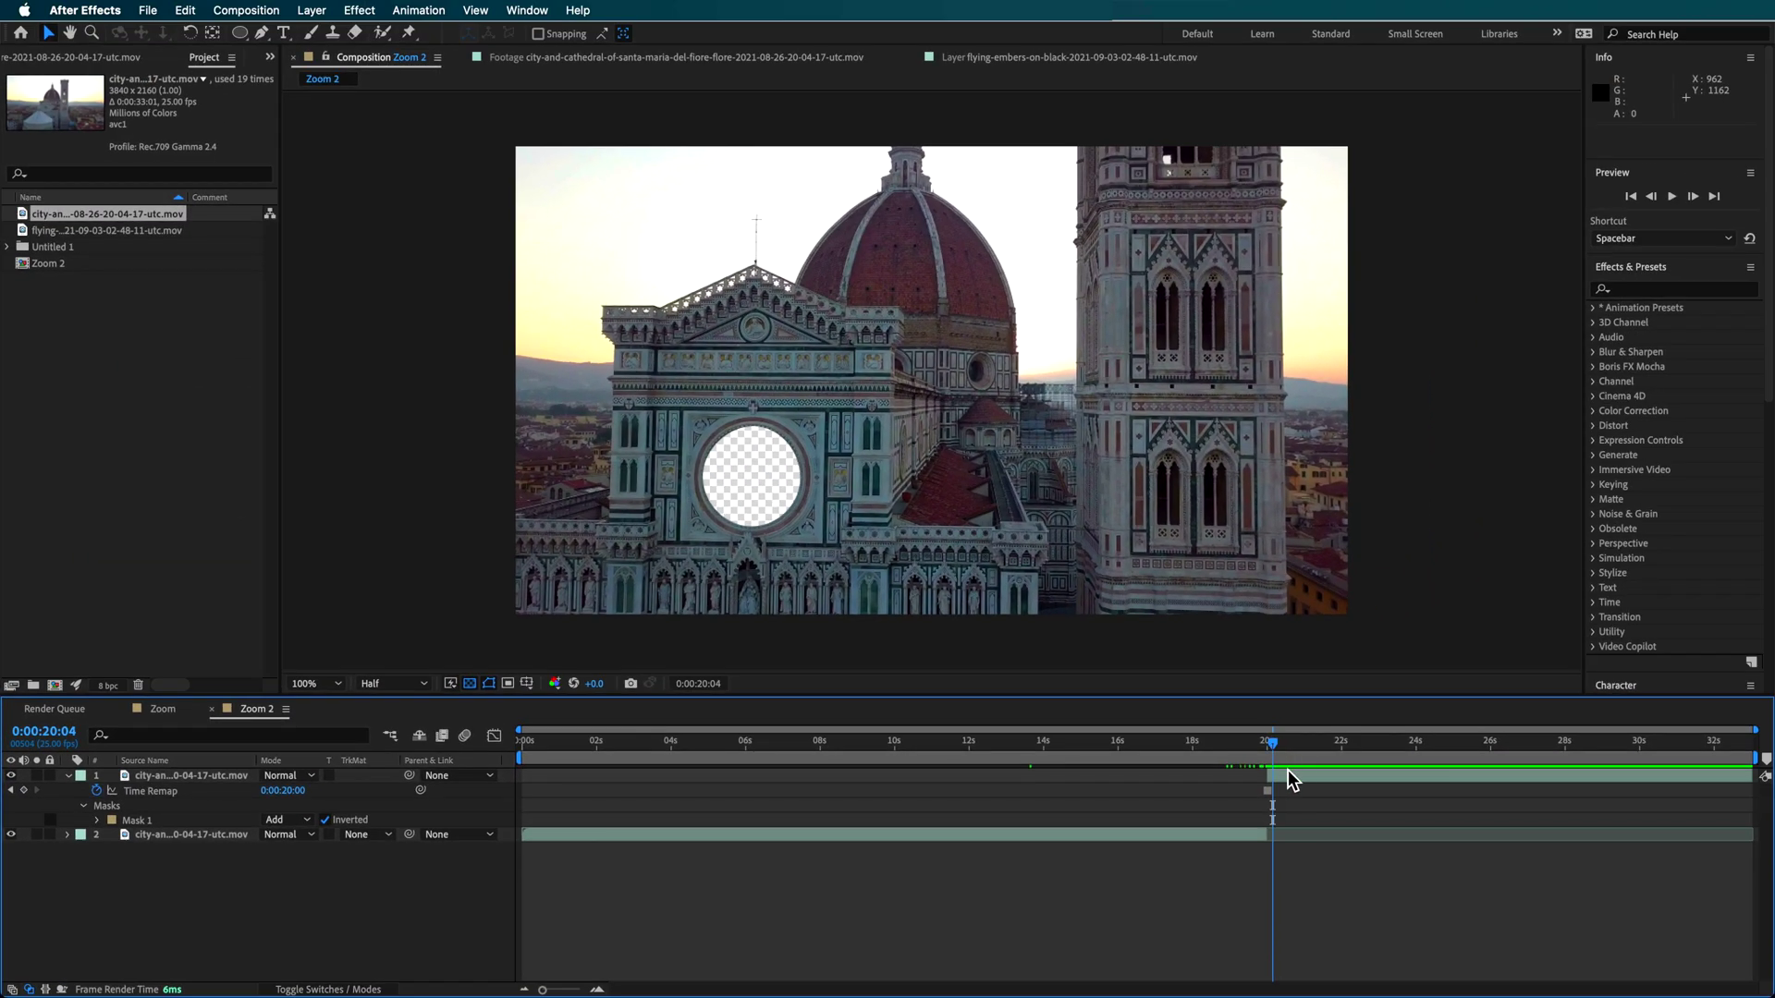
{"action": "left_click", "coordinate": [1291, 781]}
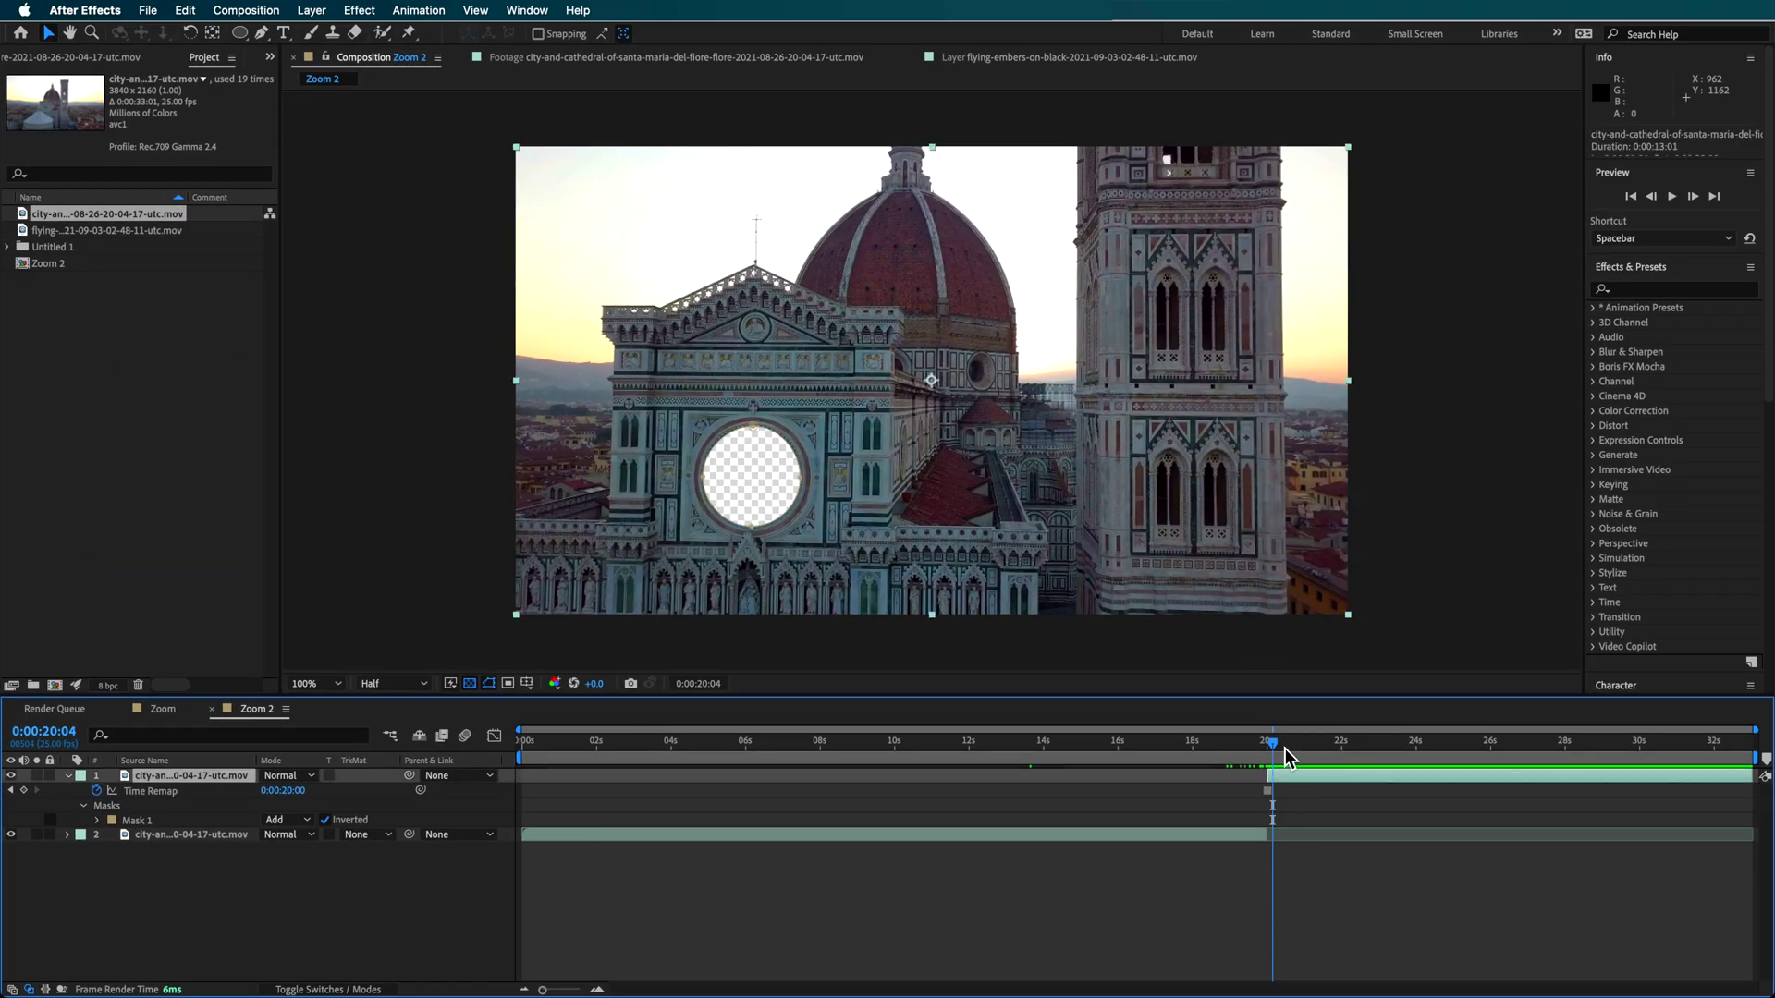
Step: Make the cut-out cathedral layer 3D and add a new camera via New > Camera
{"action": "left_click_drag", "start_coordinate": [1518, 746], "coordinate": [1396, 753]}
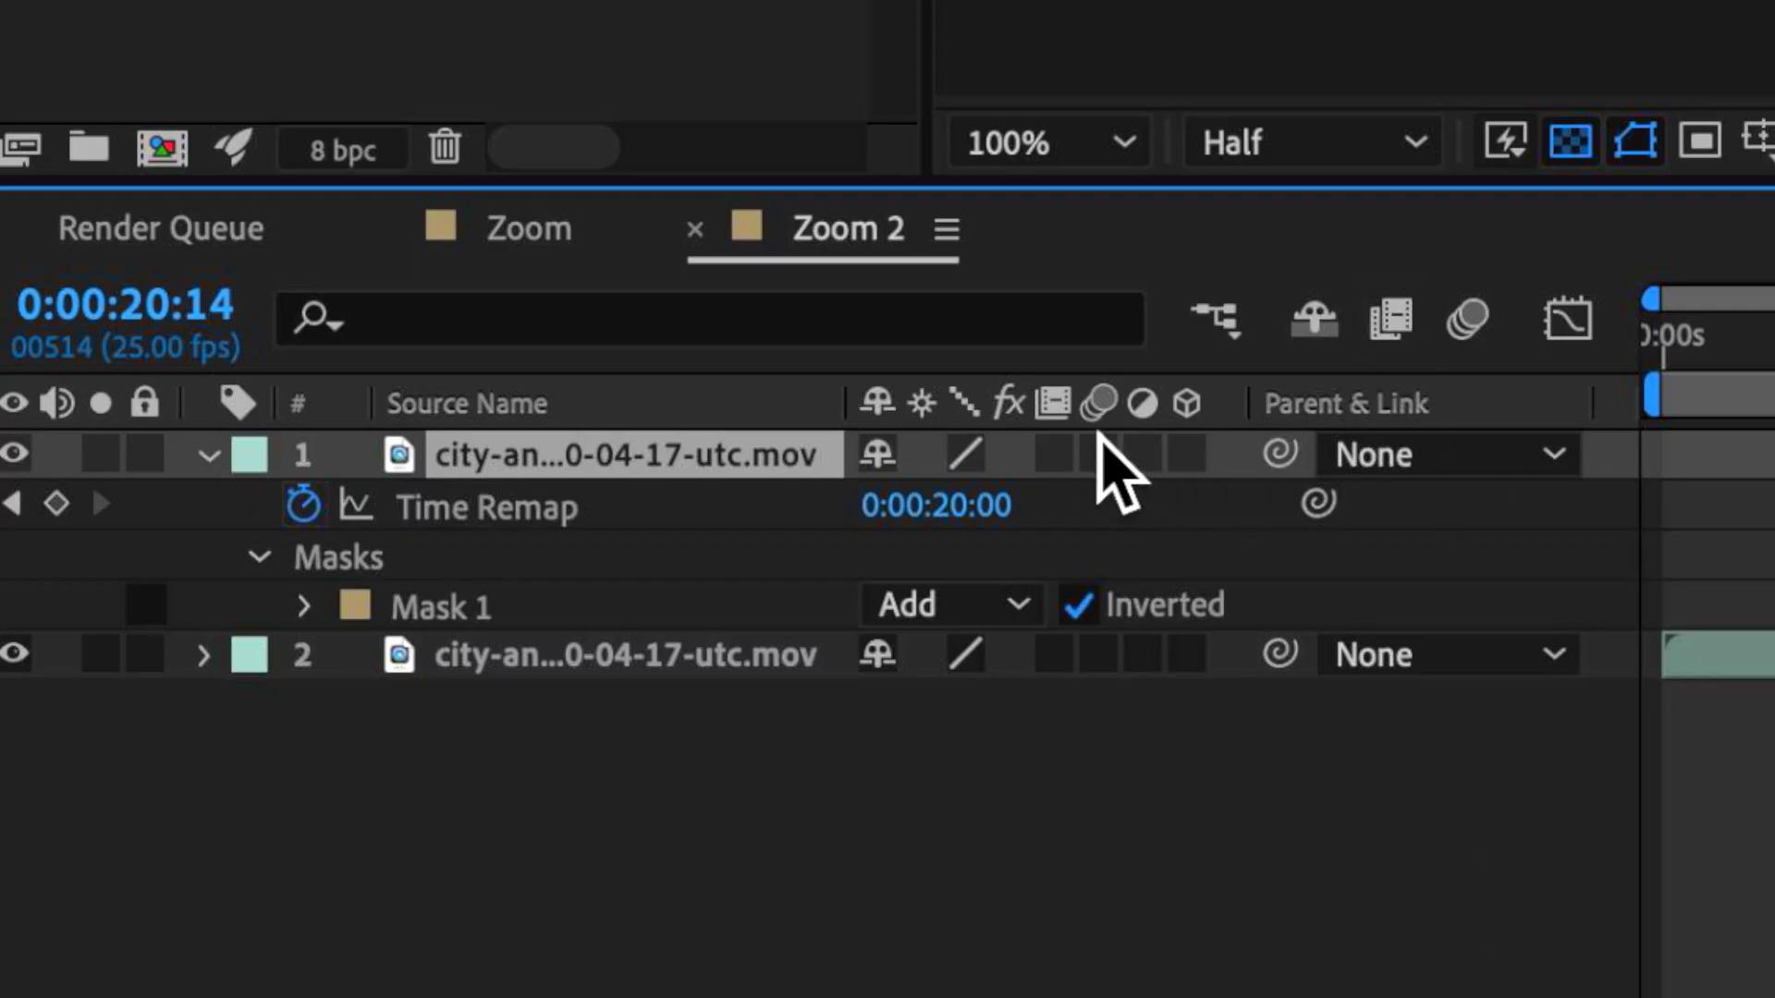
{"action": "left_click", "coordinate": [1186, 453]}
{"action": "right_click", "coordinate": [363, 907]}
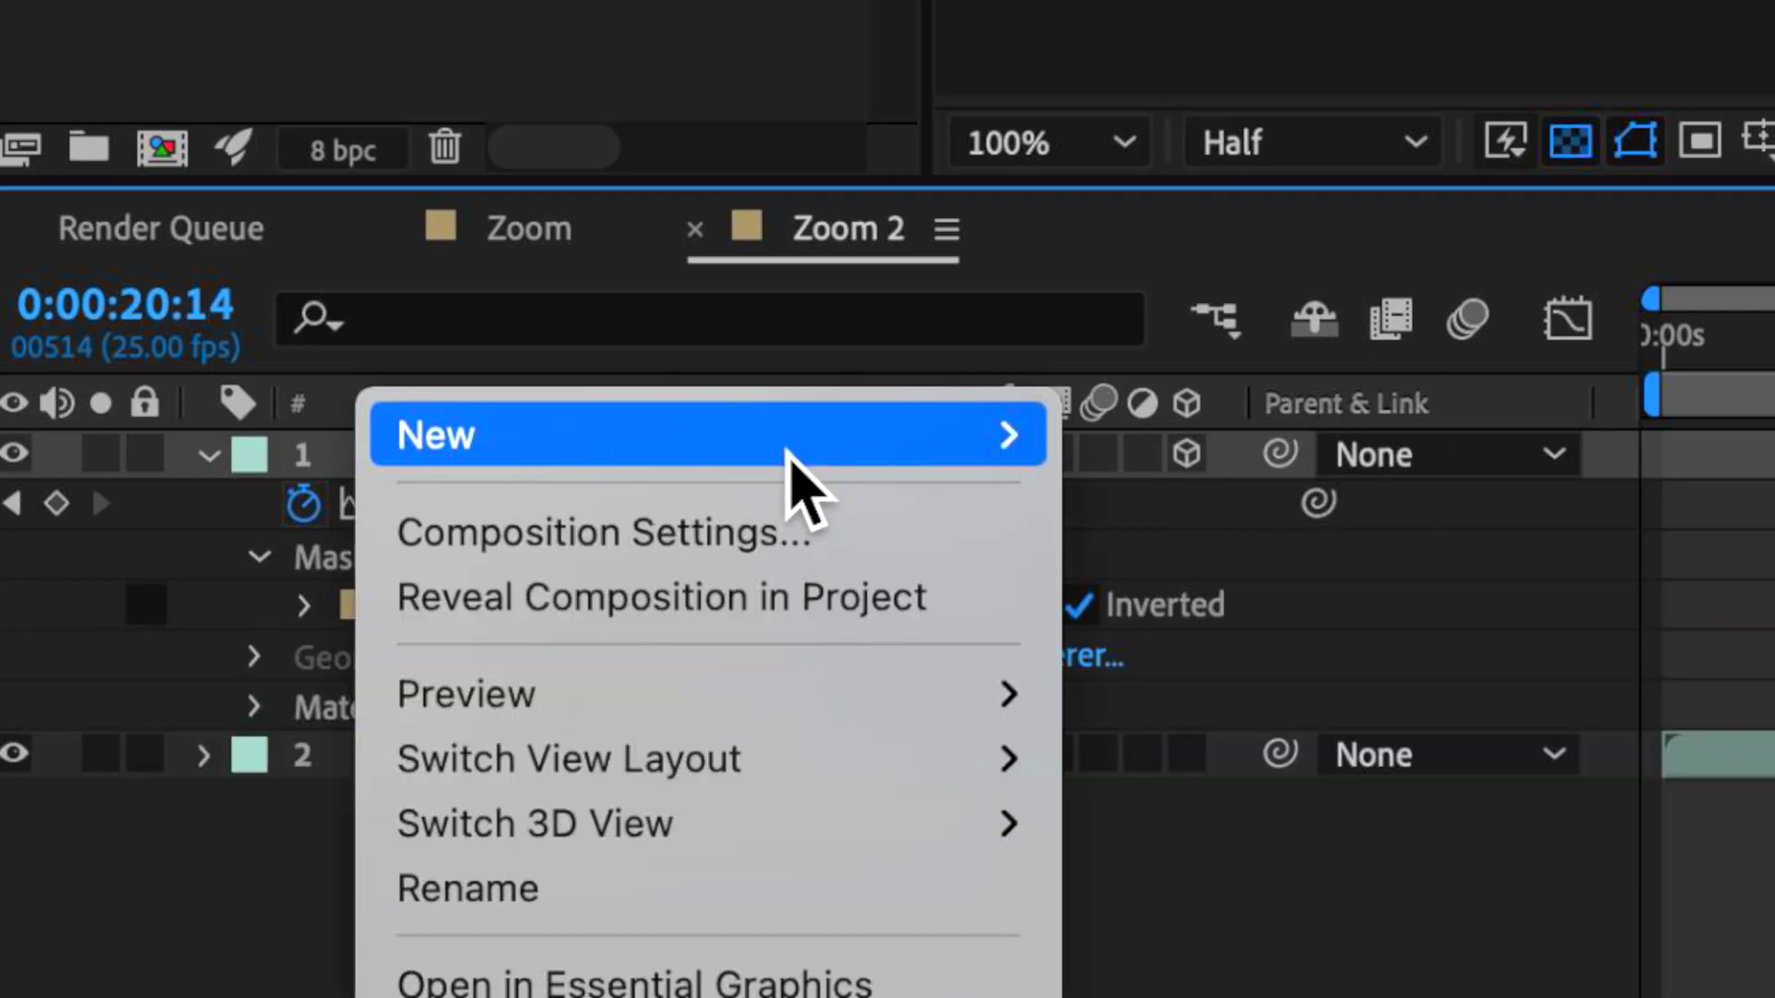
{"action": "mouse_move", "coordinate": [792, 475]}
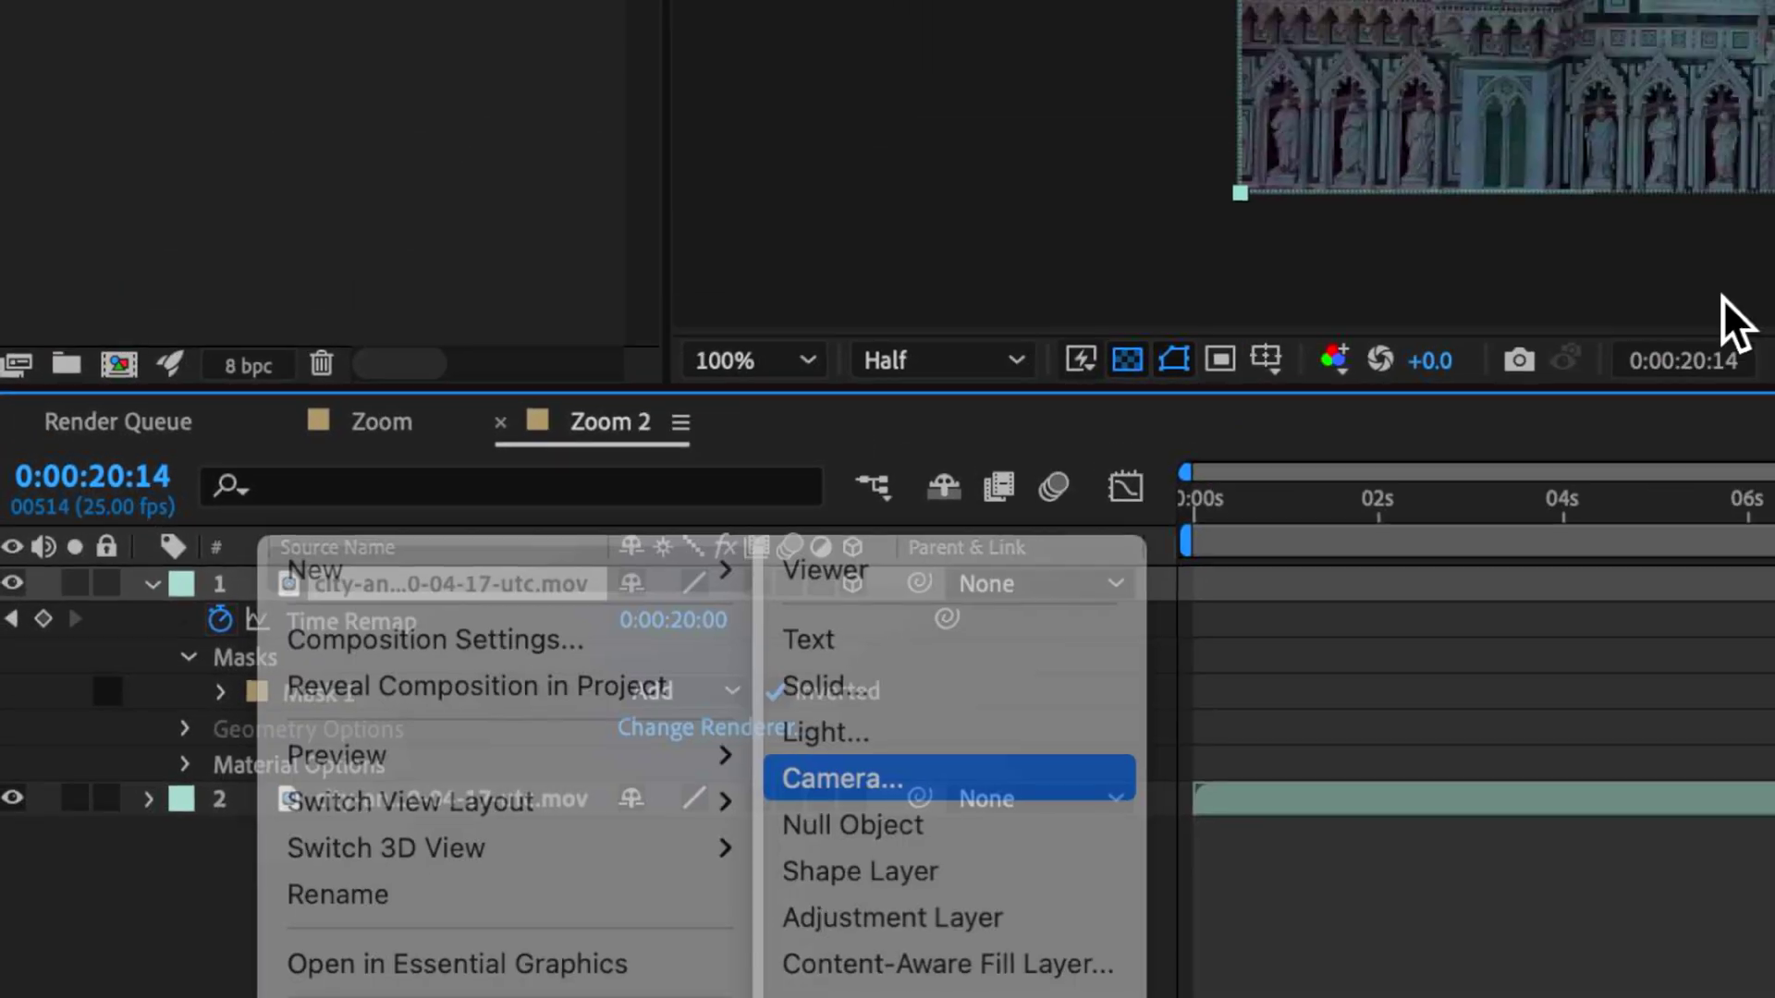
{"action": "left_click", "coordinate": [1146, 730]}
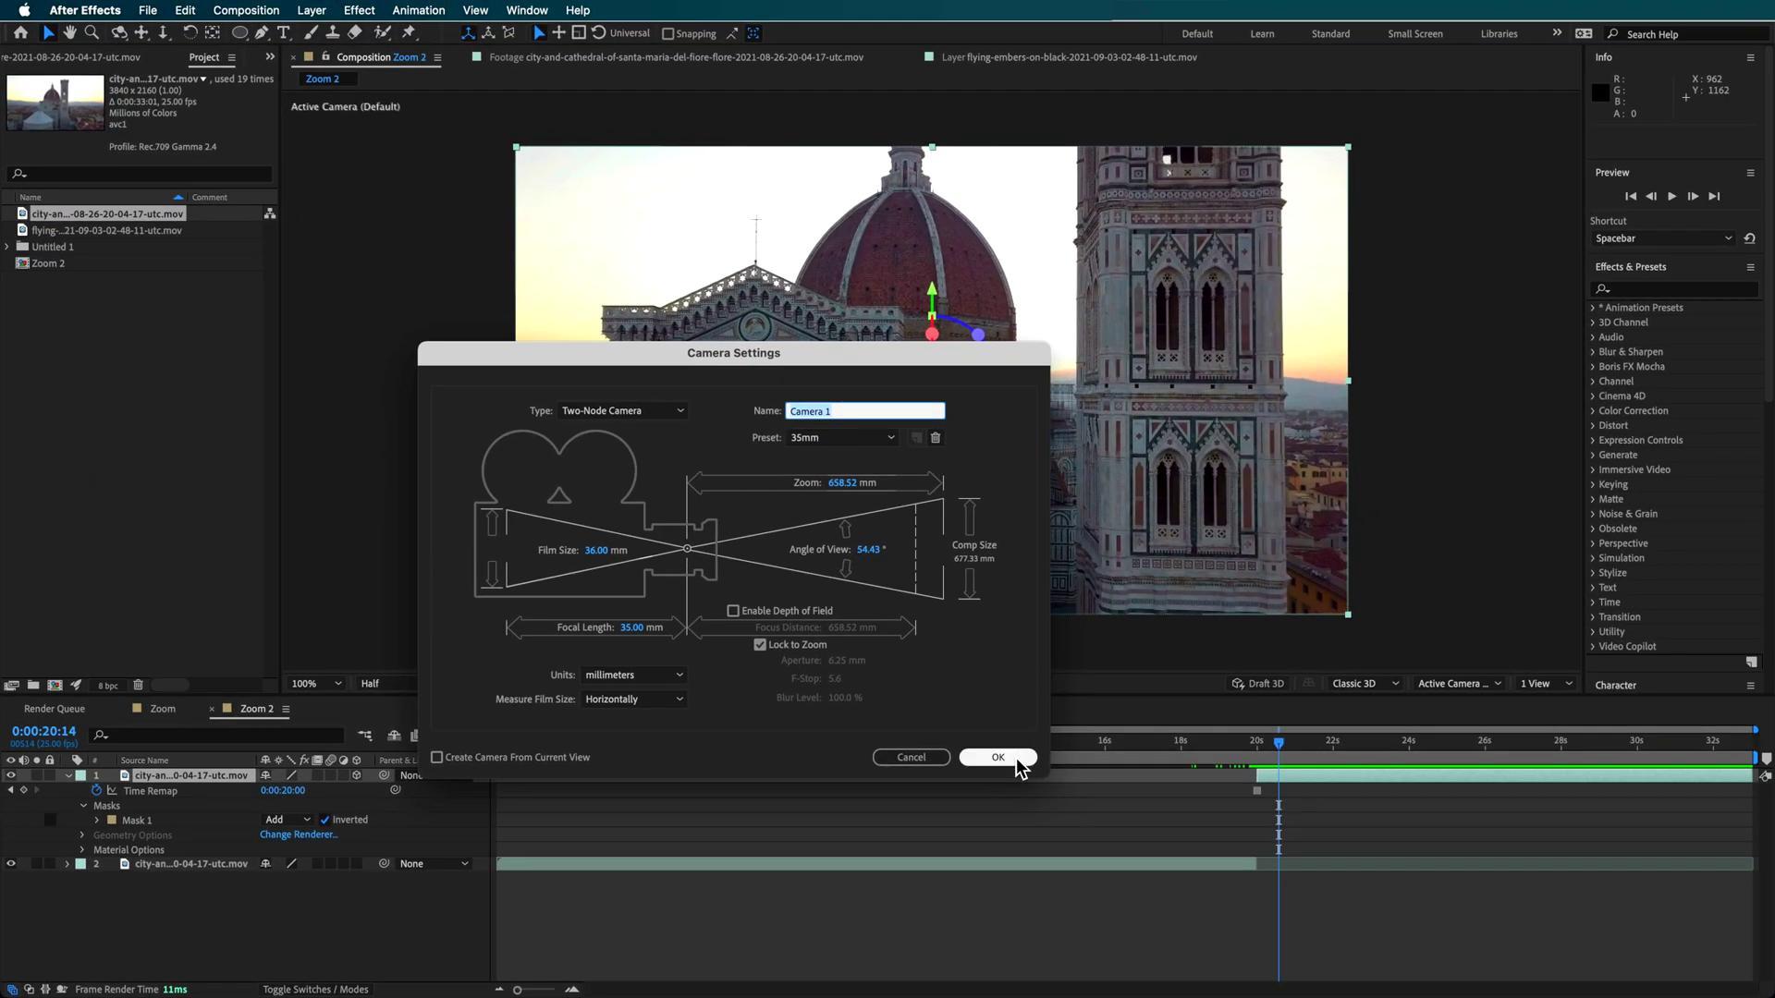
{"action": "left_click", "coordinate": [1016, 760]}
Step: Duplicate the cut-out cathedral layer, rotate the copy 10° on Z, and select Camera 1
{"action": "key", "text": "super+d"}
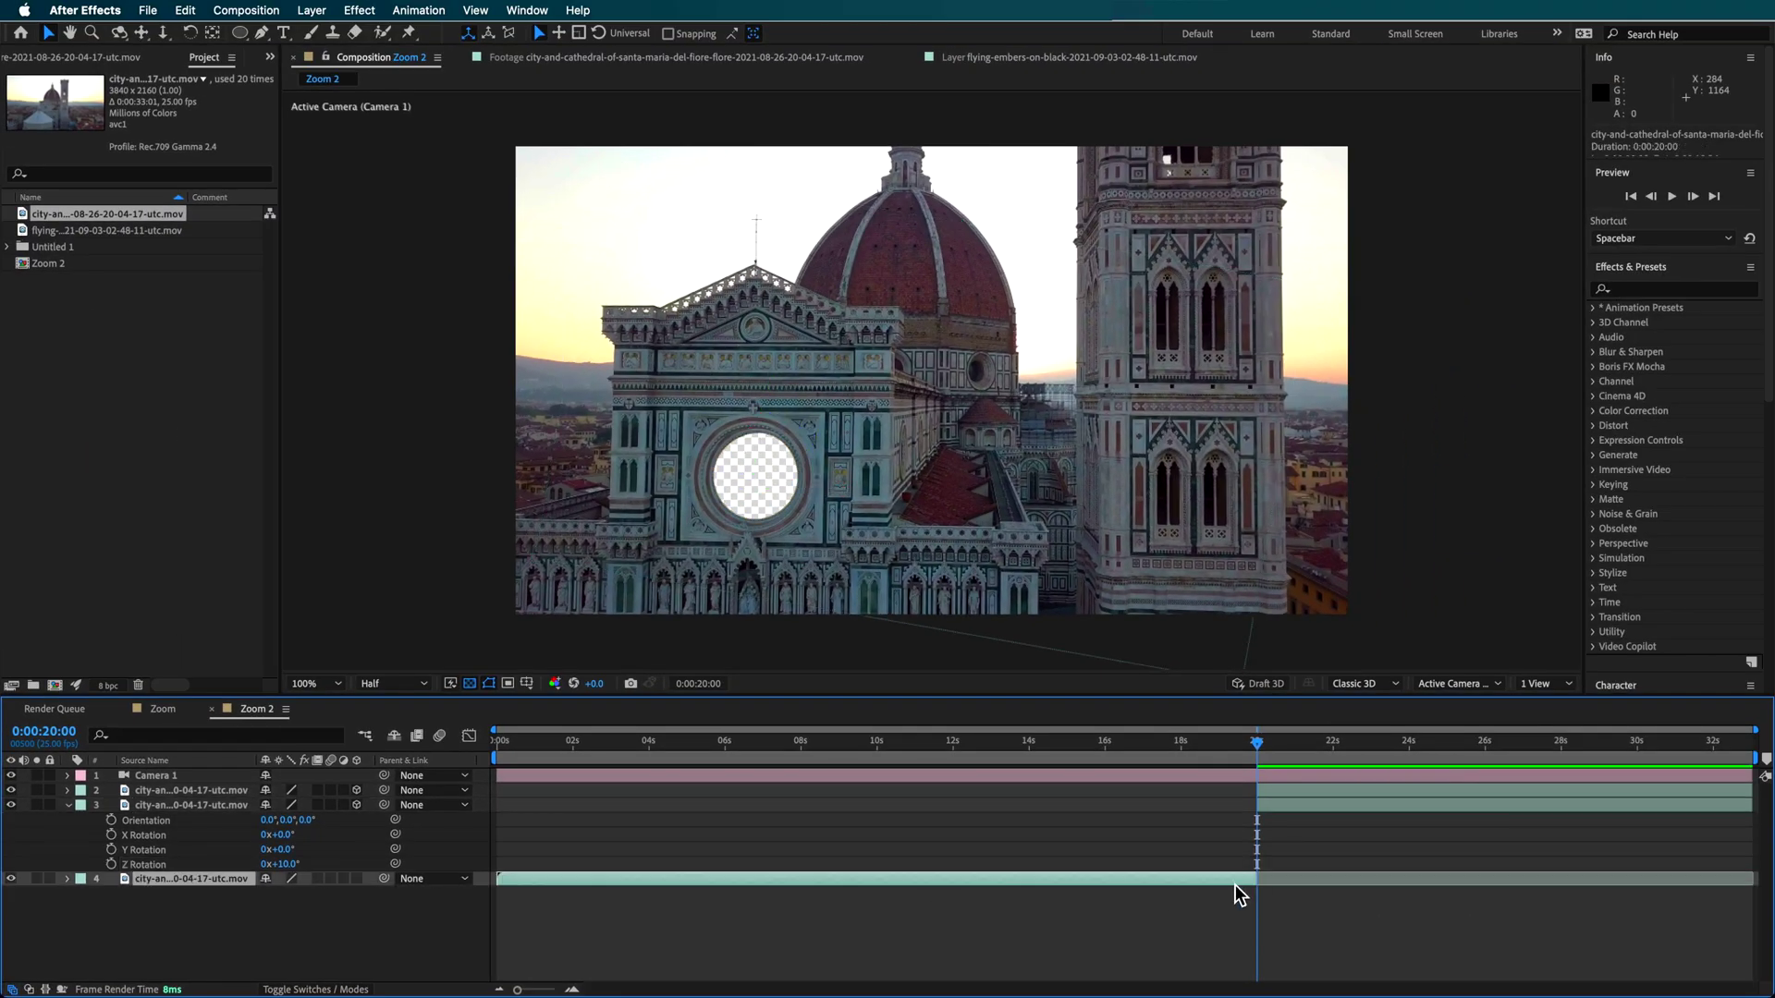
{"action": "left_click", "coordinate": [1280, 780]}
{"action": "mouse_move", "coordinate": [1253, 744]}
{"action": "left_mouse_down"}
{"action": "mouse_move", "coordinate": [1163, 748]}
{"action": "mouse_move", "coordinate": [1273, 754]}
{"action": "left_mouse_up"}
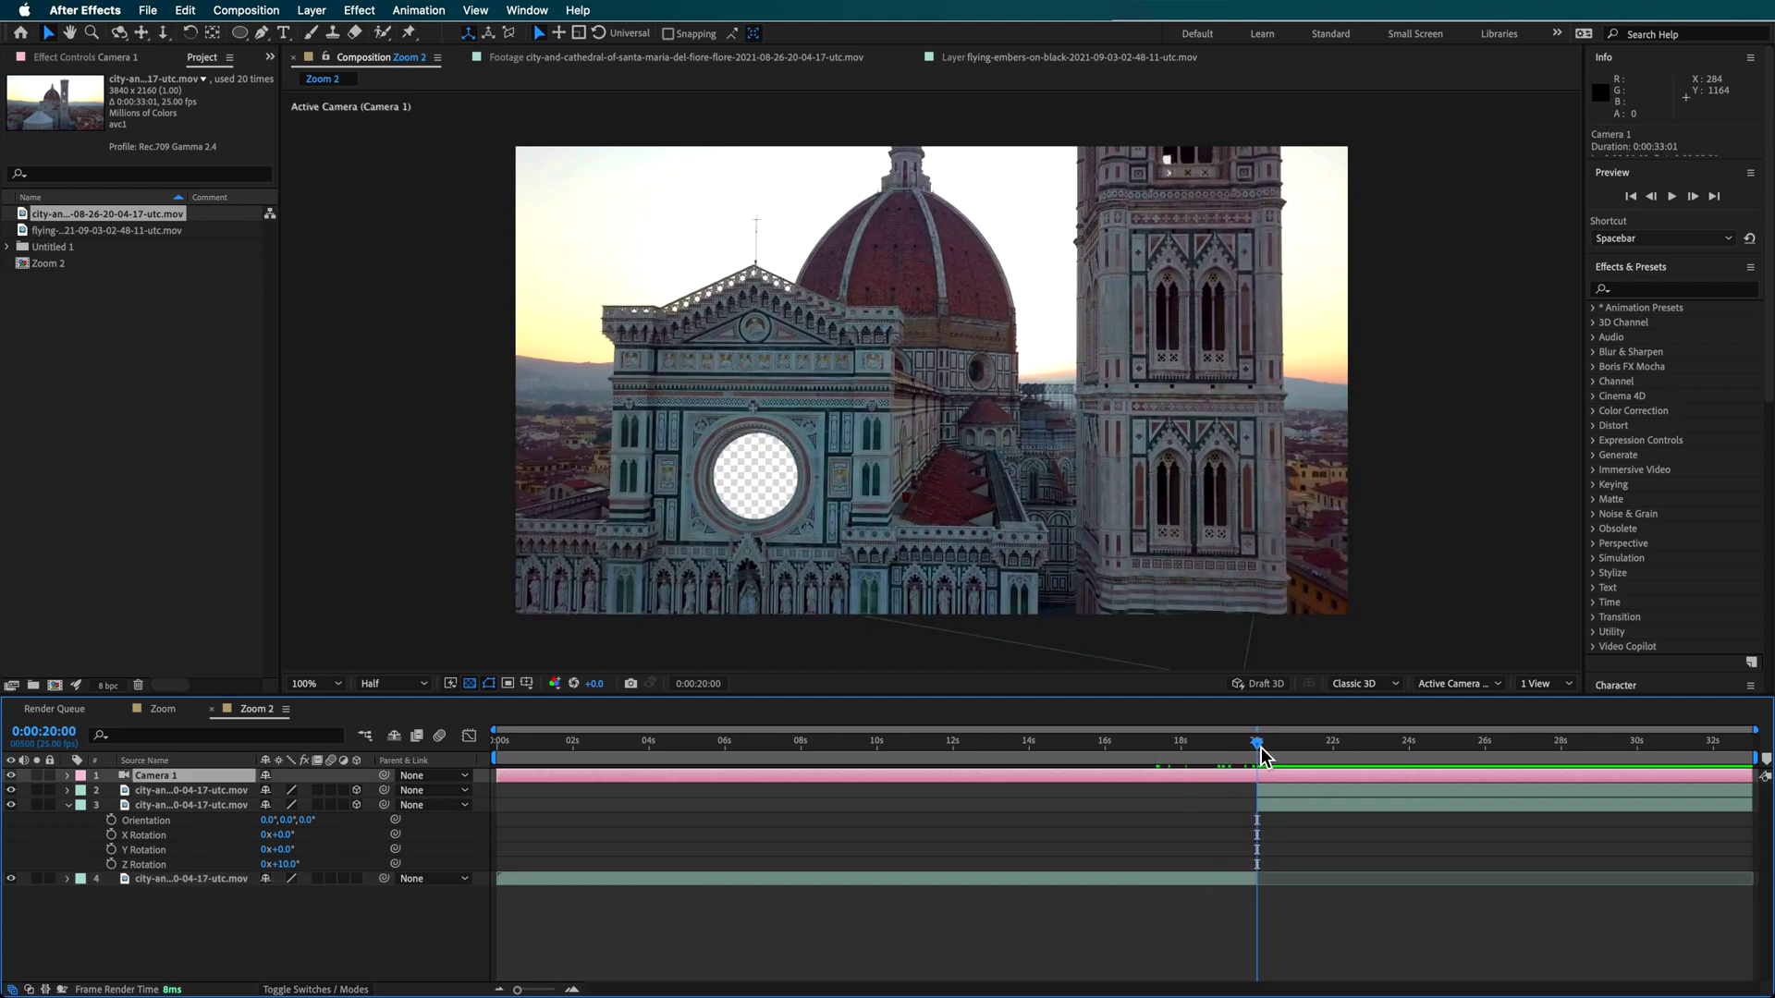
{"action": "left_click", "coordinate": [67, 776]}
Step: Dolly Camera 1 toward the rose window, keyframing Position and Point of Interest near 21 seconds
{"action": "left_click", "coordinate": [84, 792]}
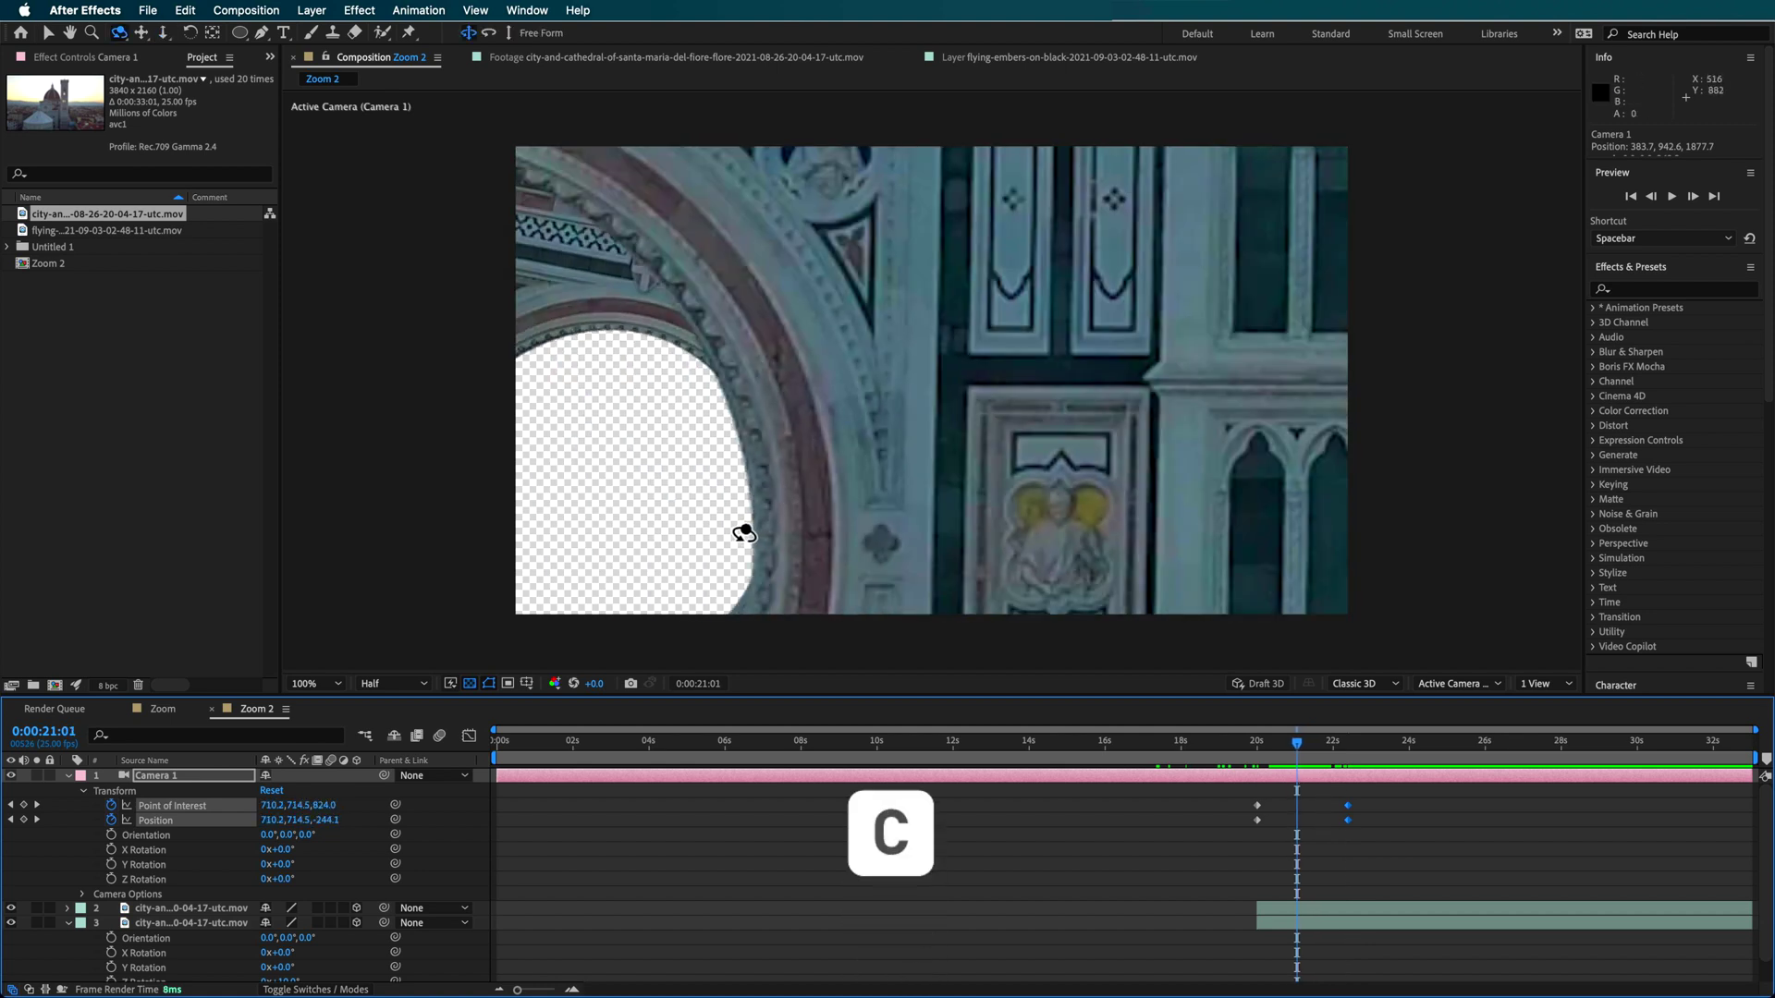
{"action": "left_click_drag", "start_coordinate": [733, 527], "coordinate": [1185, 356]}
{"action": "left_click_drag", "start_coordinate": [1310, 749], "coordinate": [1291, 781]}
{"action": "left_click", "coordinate": [1315, 850]}
Step: Duplicate the rotated cathedral copy and push it deeper inside the rose window
{"action": "left_click", "coordinate": [1311, 923]}
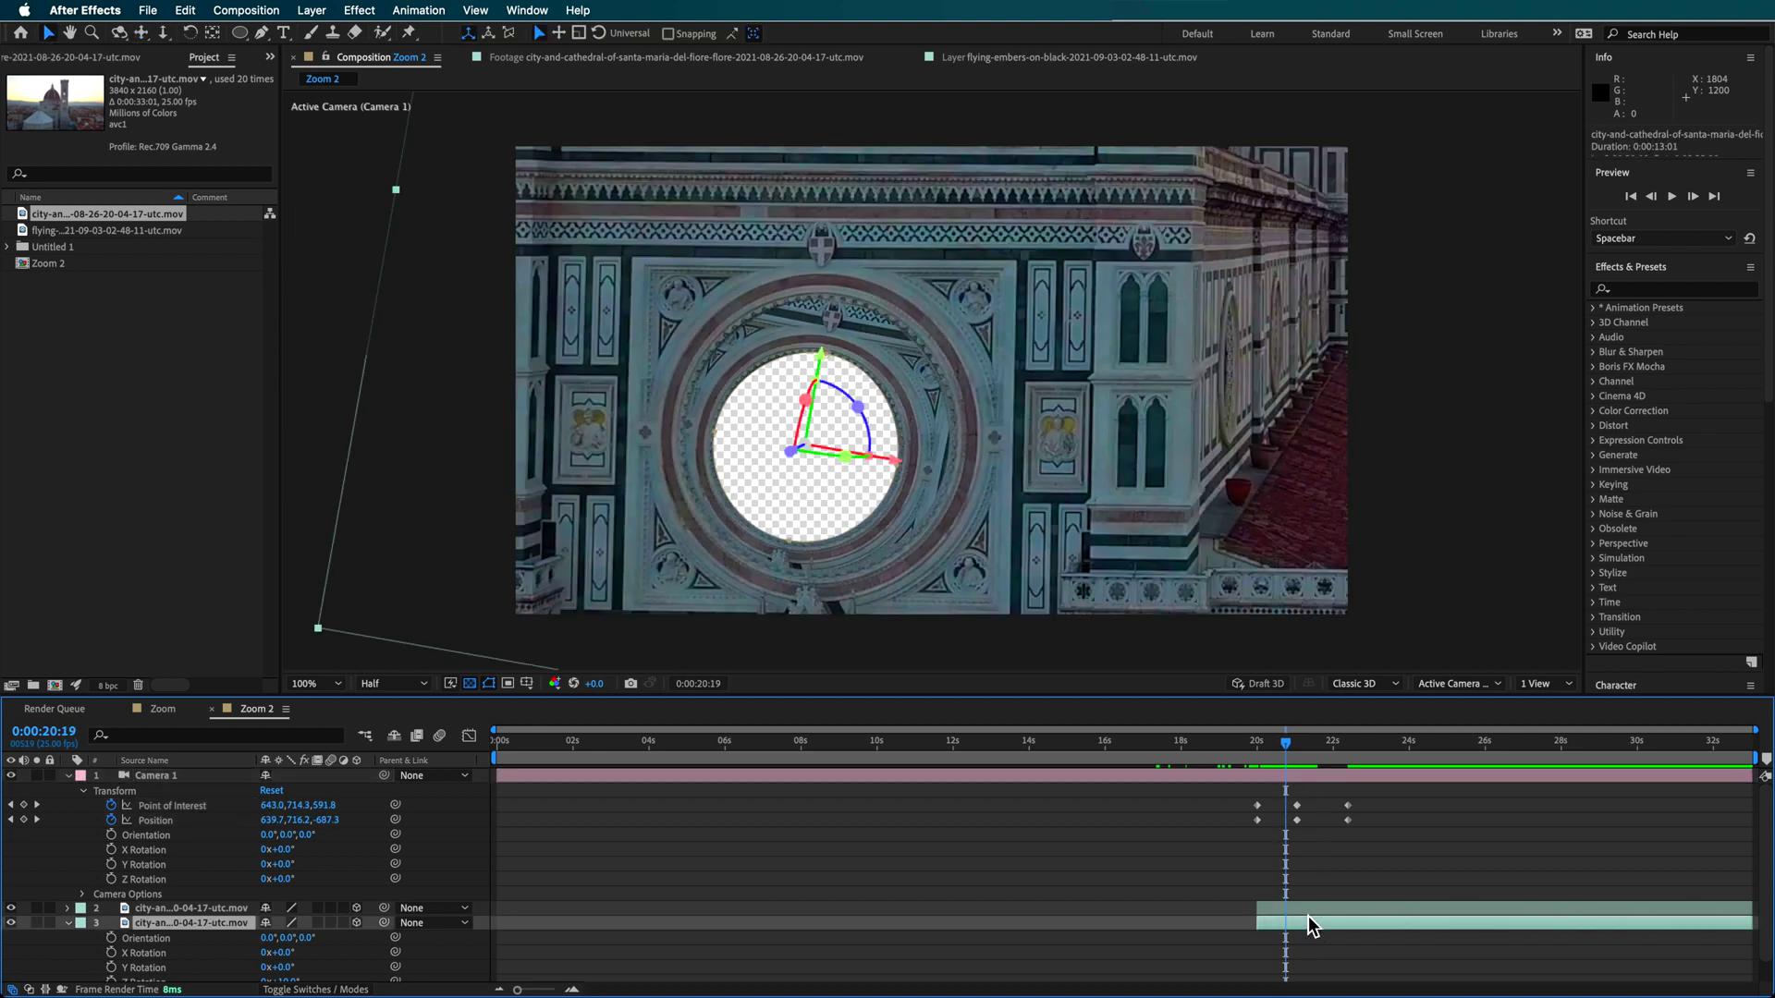
{"action": "key", "text": "super+d"}
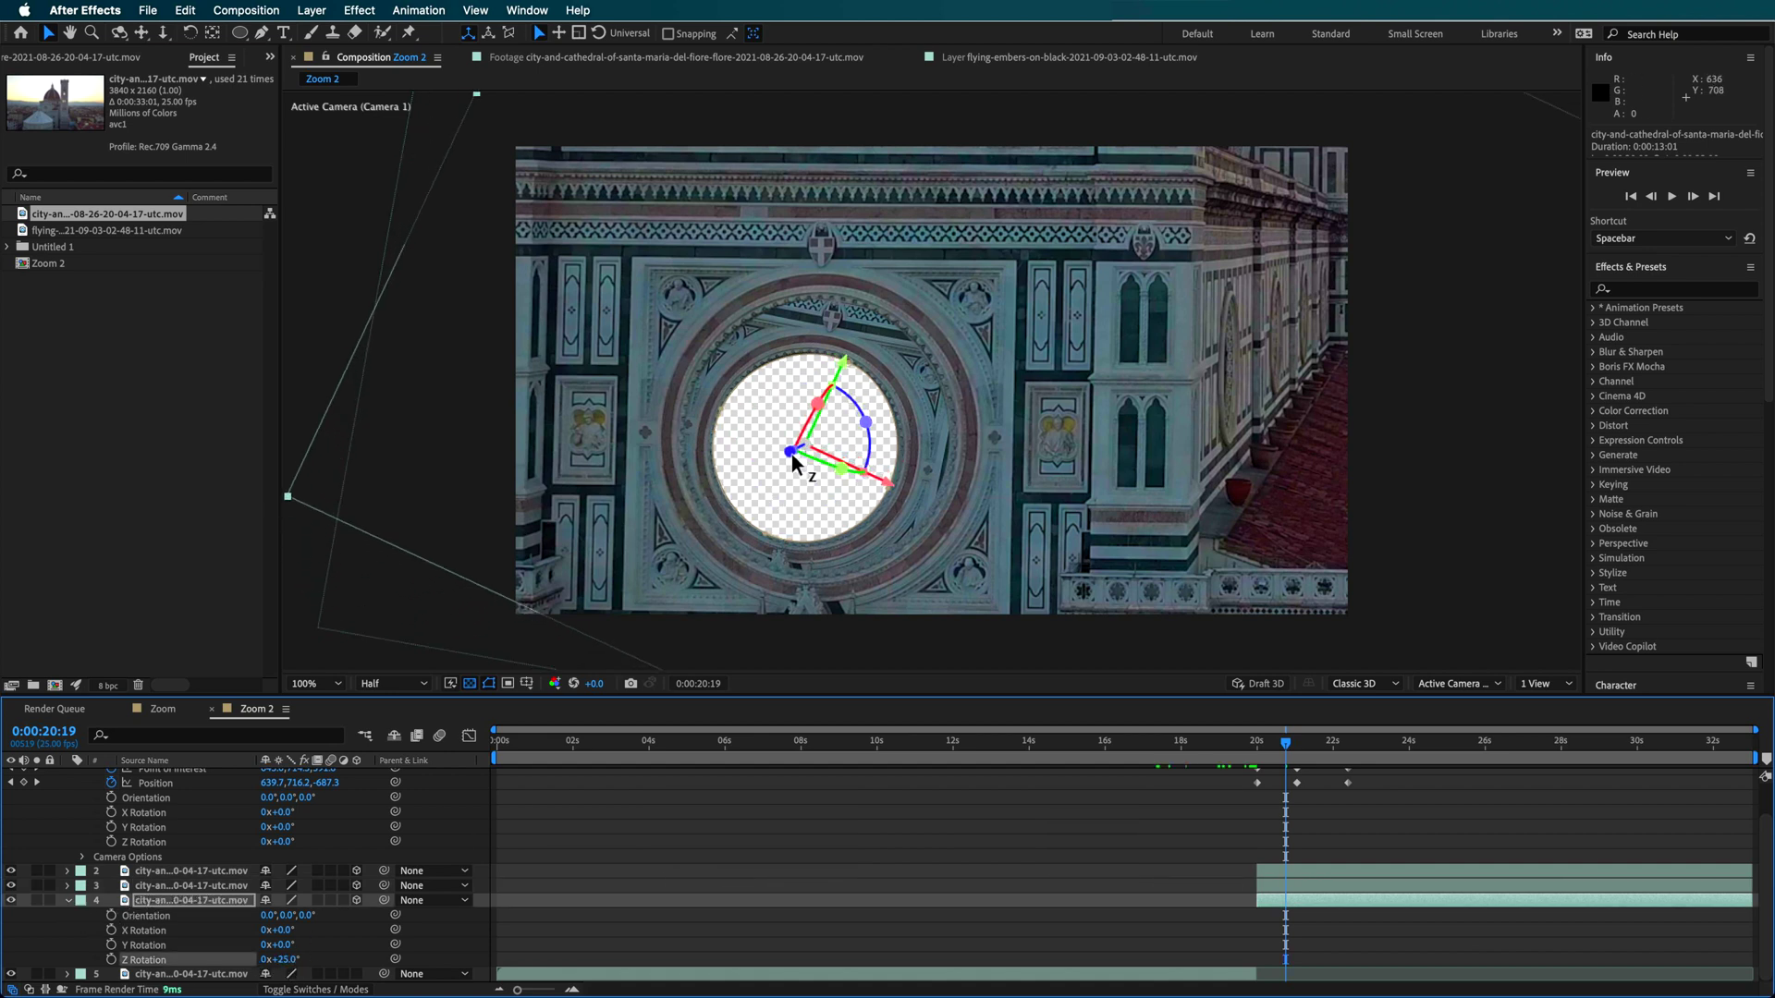
{"action": "left_click_drag", "start_coordinate": [791, 452], "coordinate": [830, 437]}
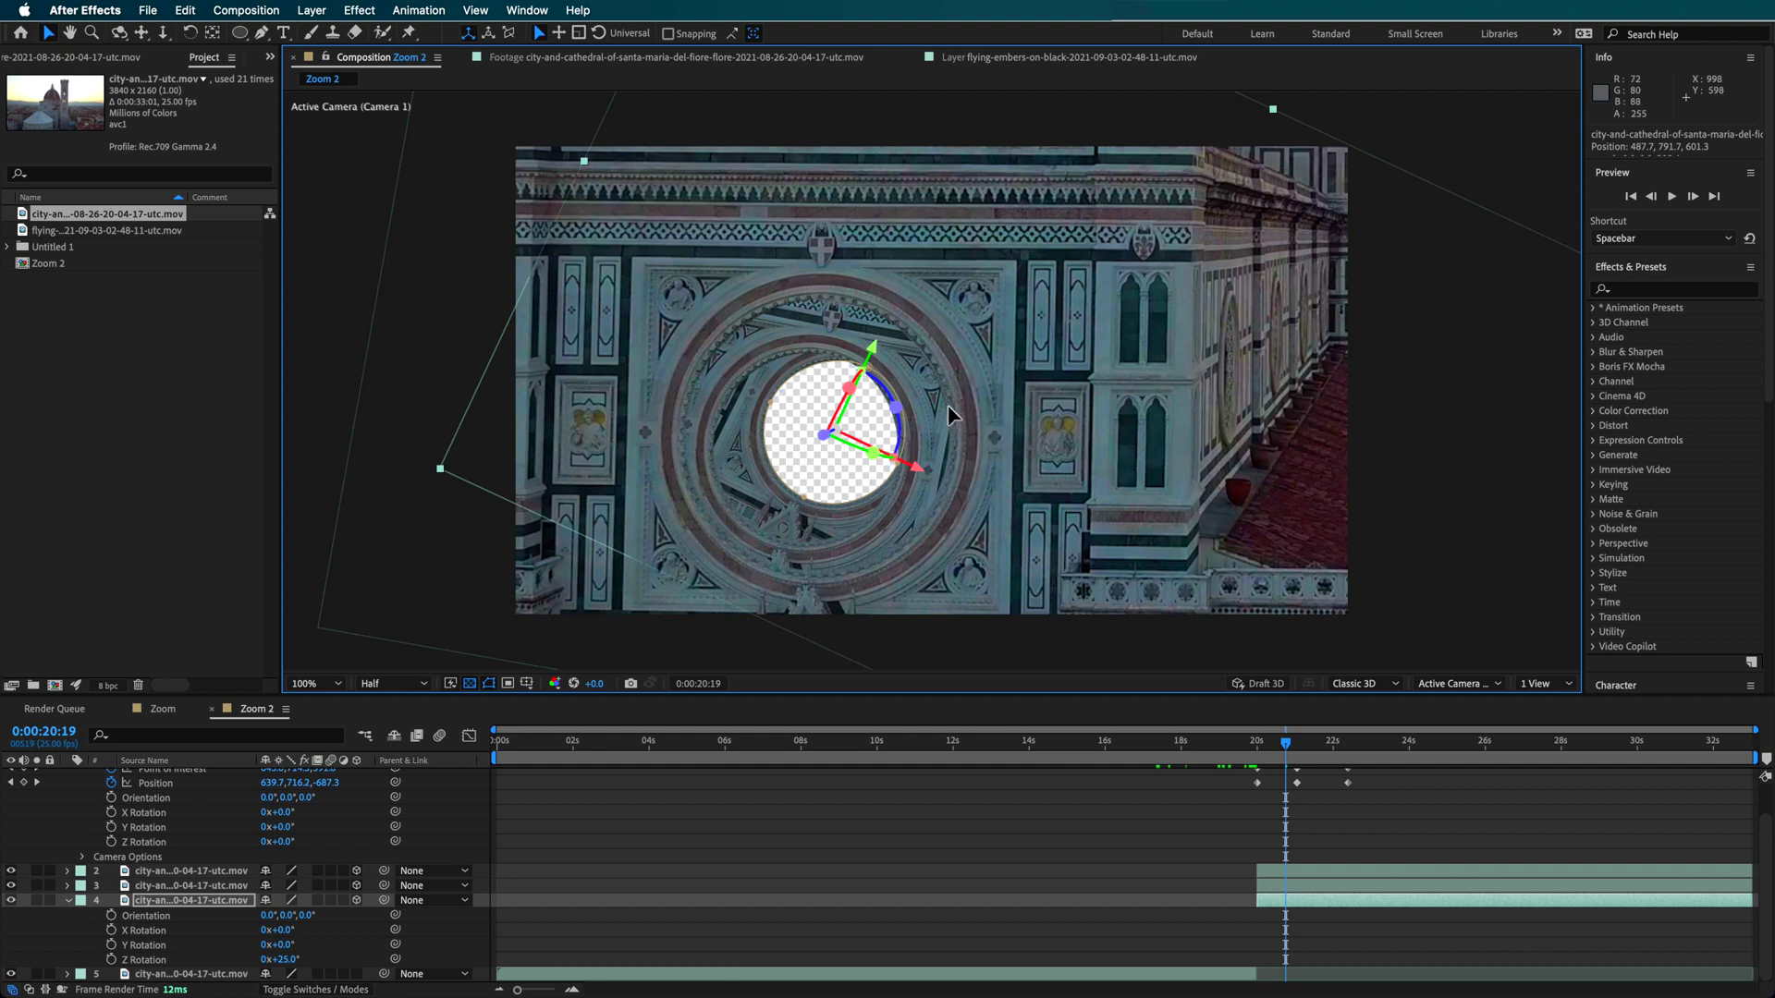
{"action": "left_click", "coordinate": [1275, 744]}
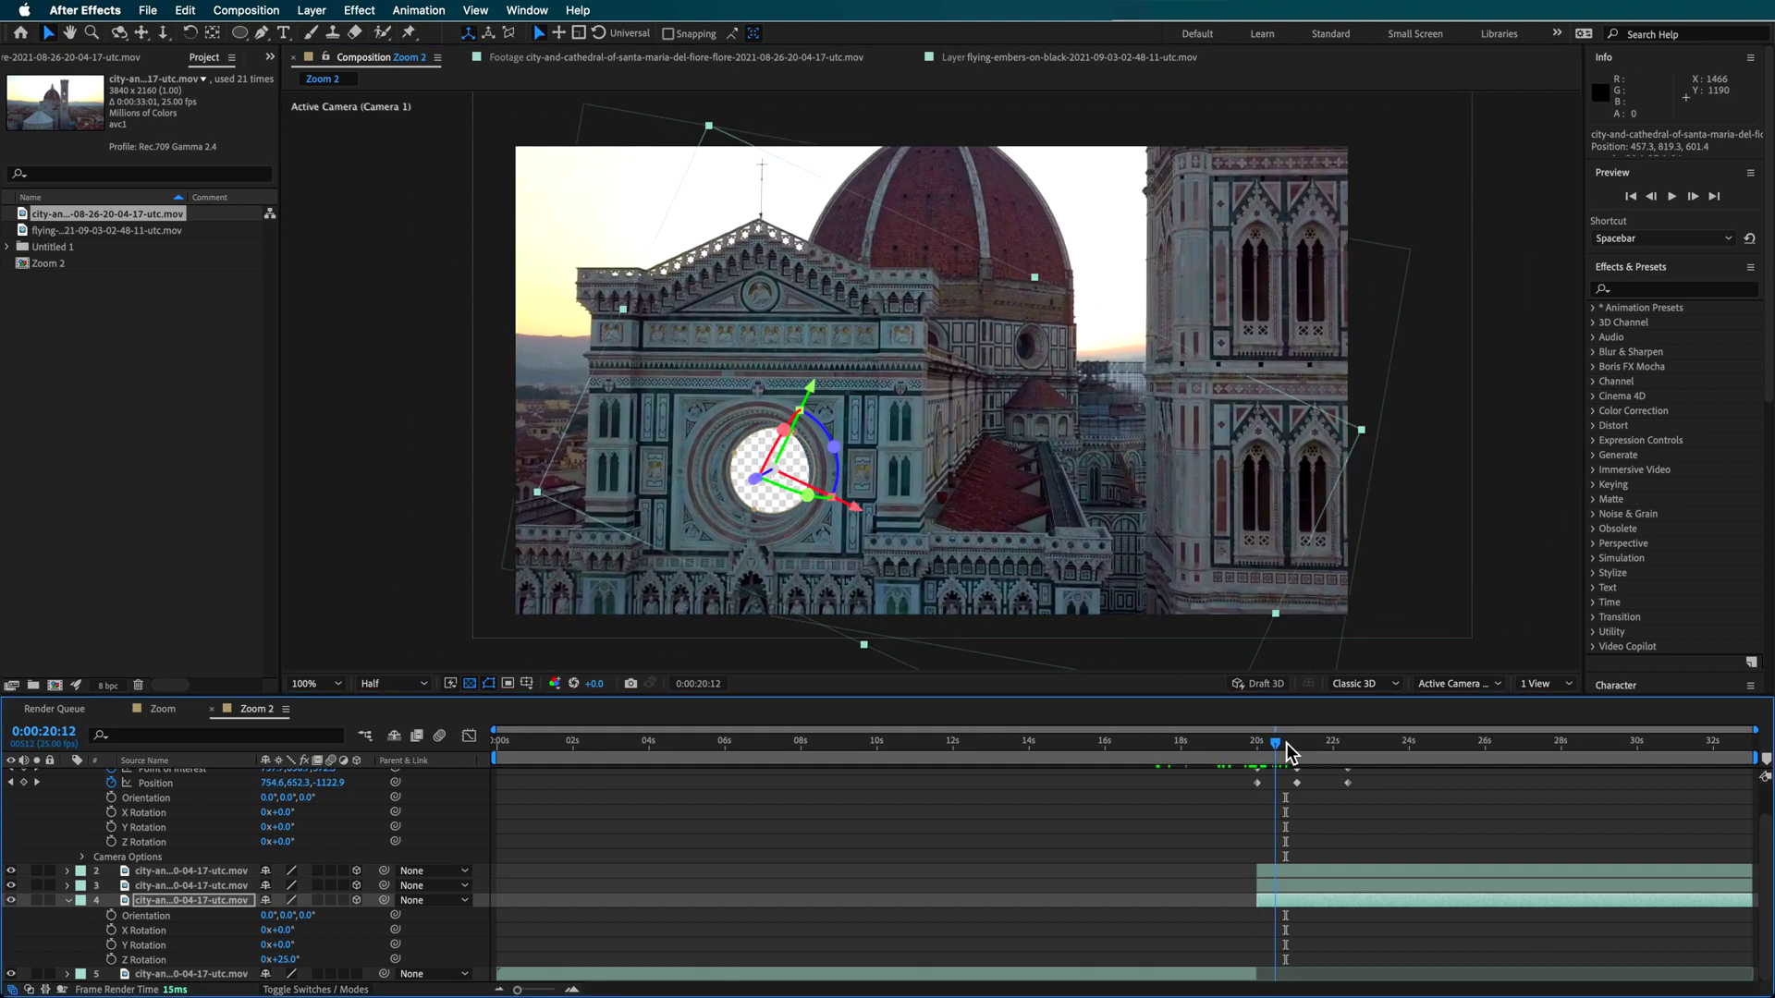
{"action": "left_click_drag", "start_coordinate": [1286, 743], "coordinate": [1304, 745]}
Step: Add another cathedral copy, push it further back in depth, and check the nested windows
{"action": "key", "text": "super+d"}
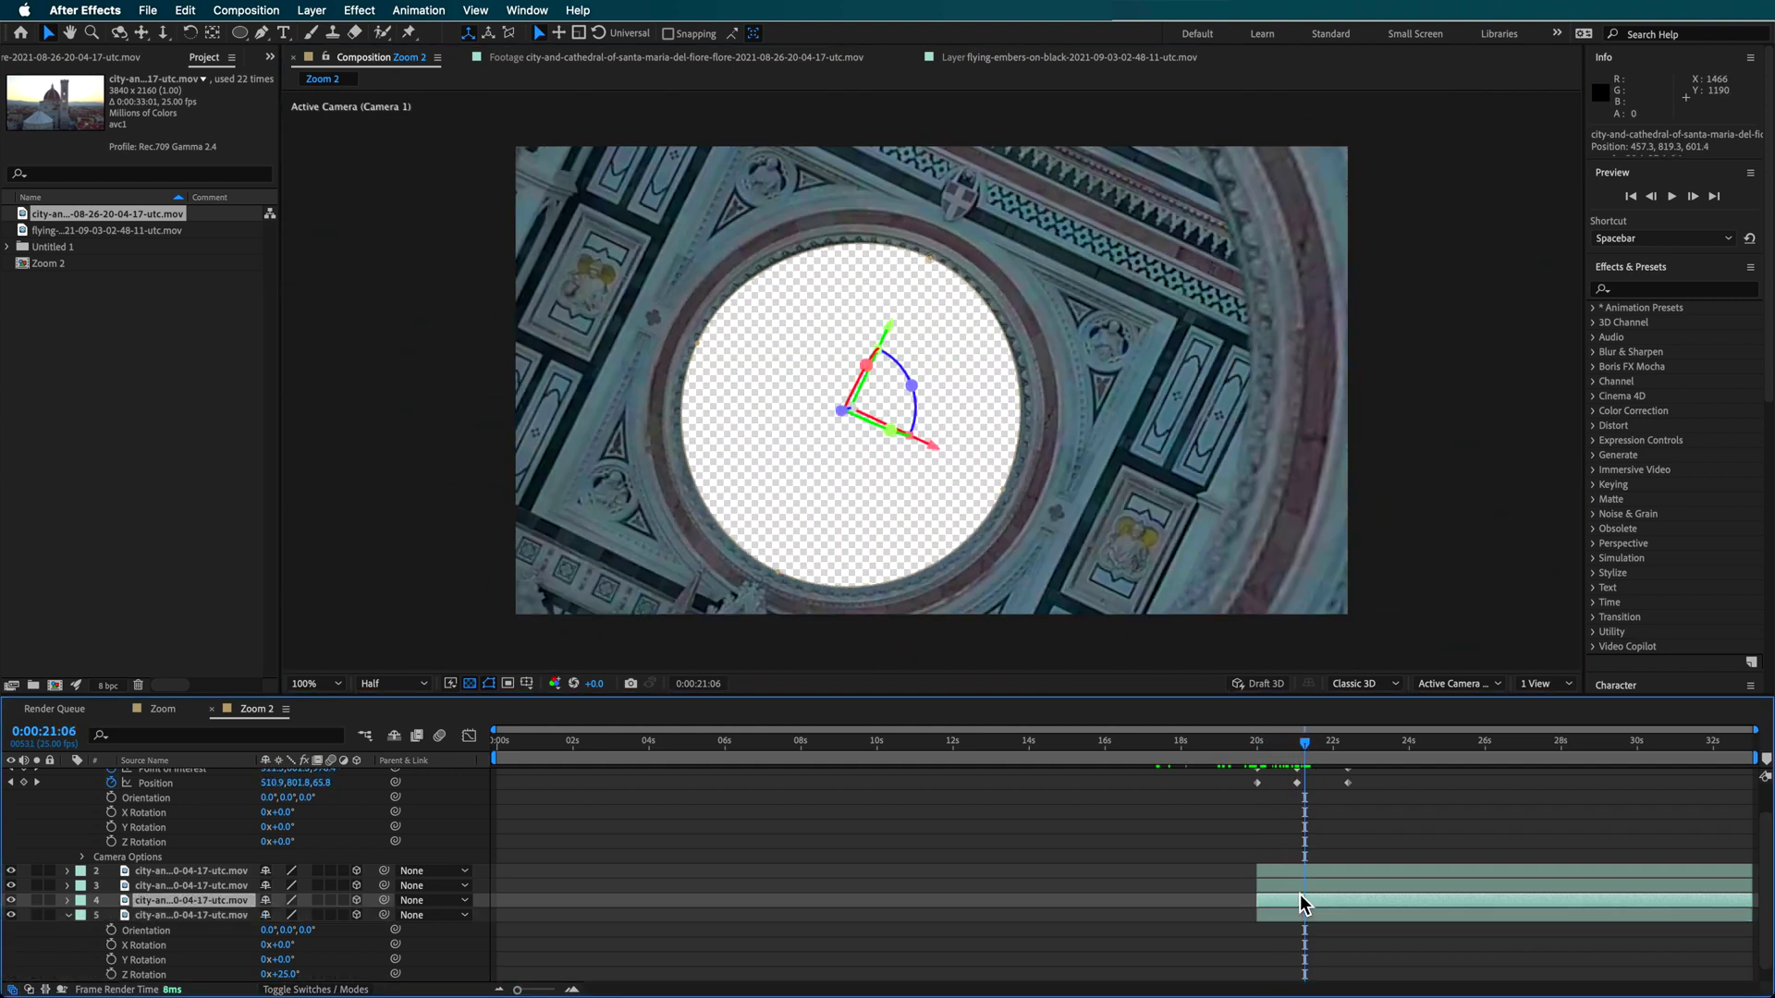
{"action": "left_click", "coordinate": [153, 915]}
{"action": "scroll", "coordinate": [310, 971], "scroll_direction": "down", "scroll_amount": 1}
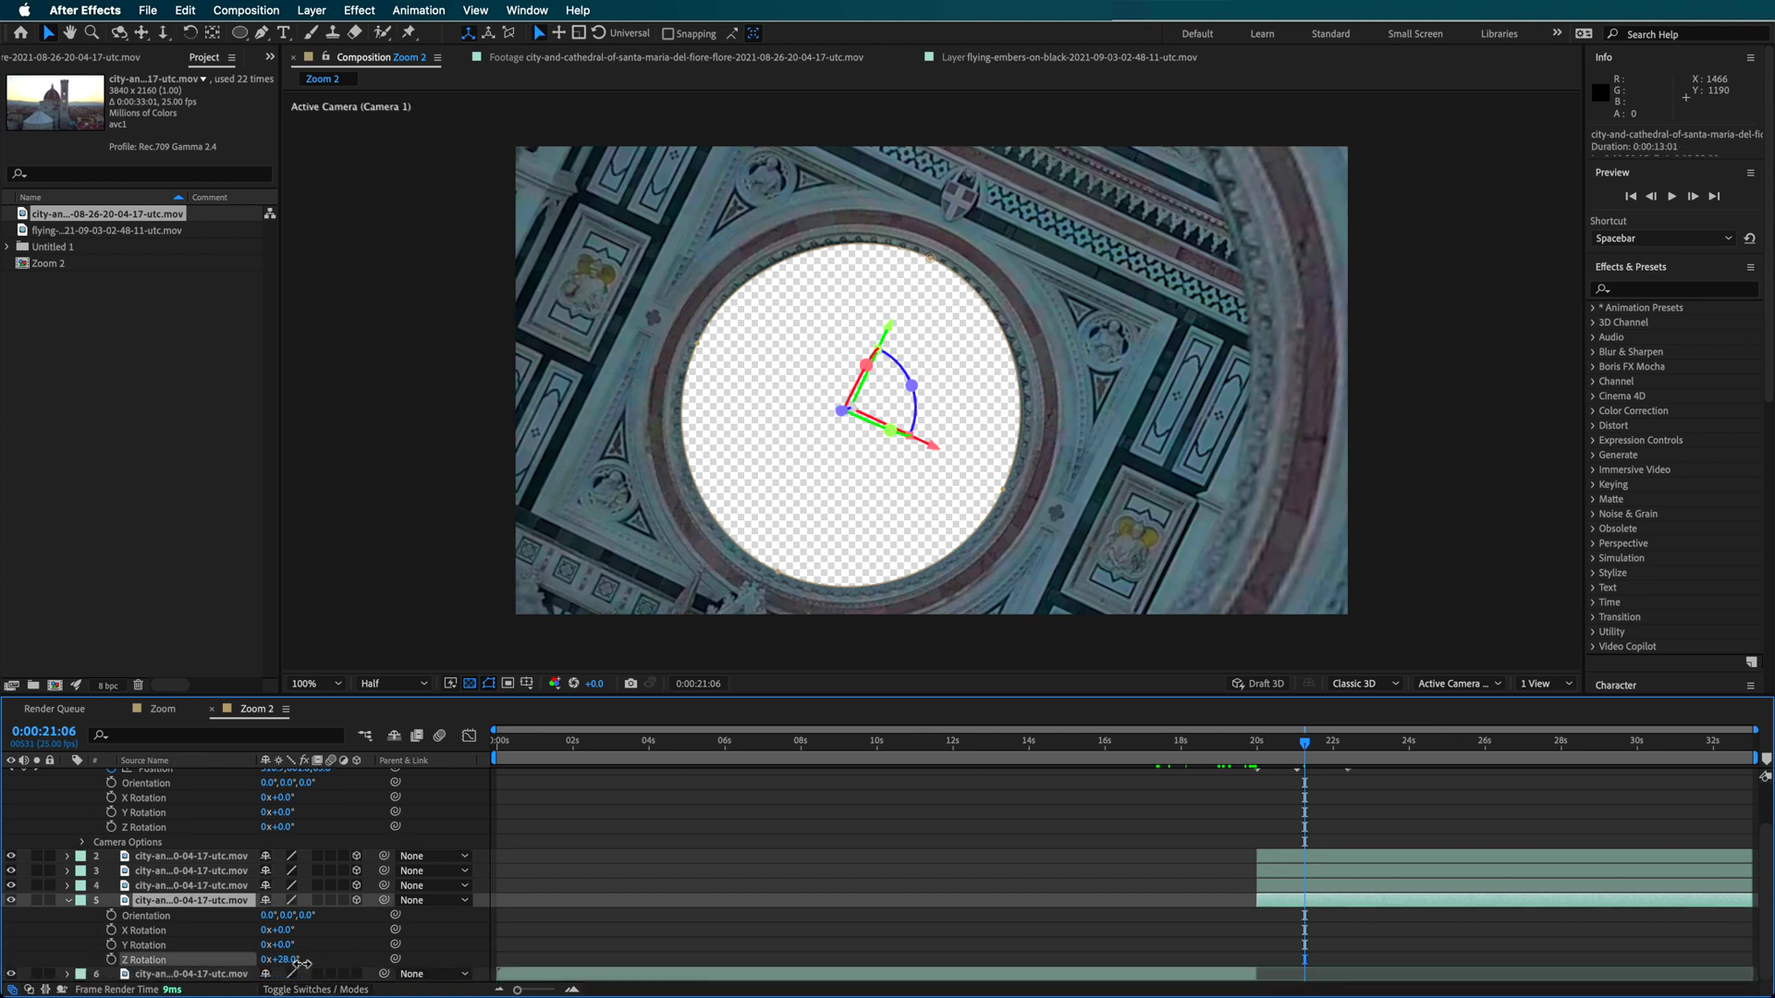
{"action": "left_click_drag", "start_coordinate": [844, 427], "coordinate": [896, 419]}
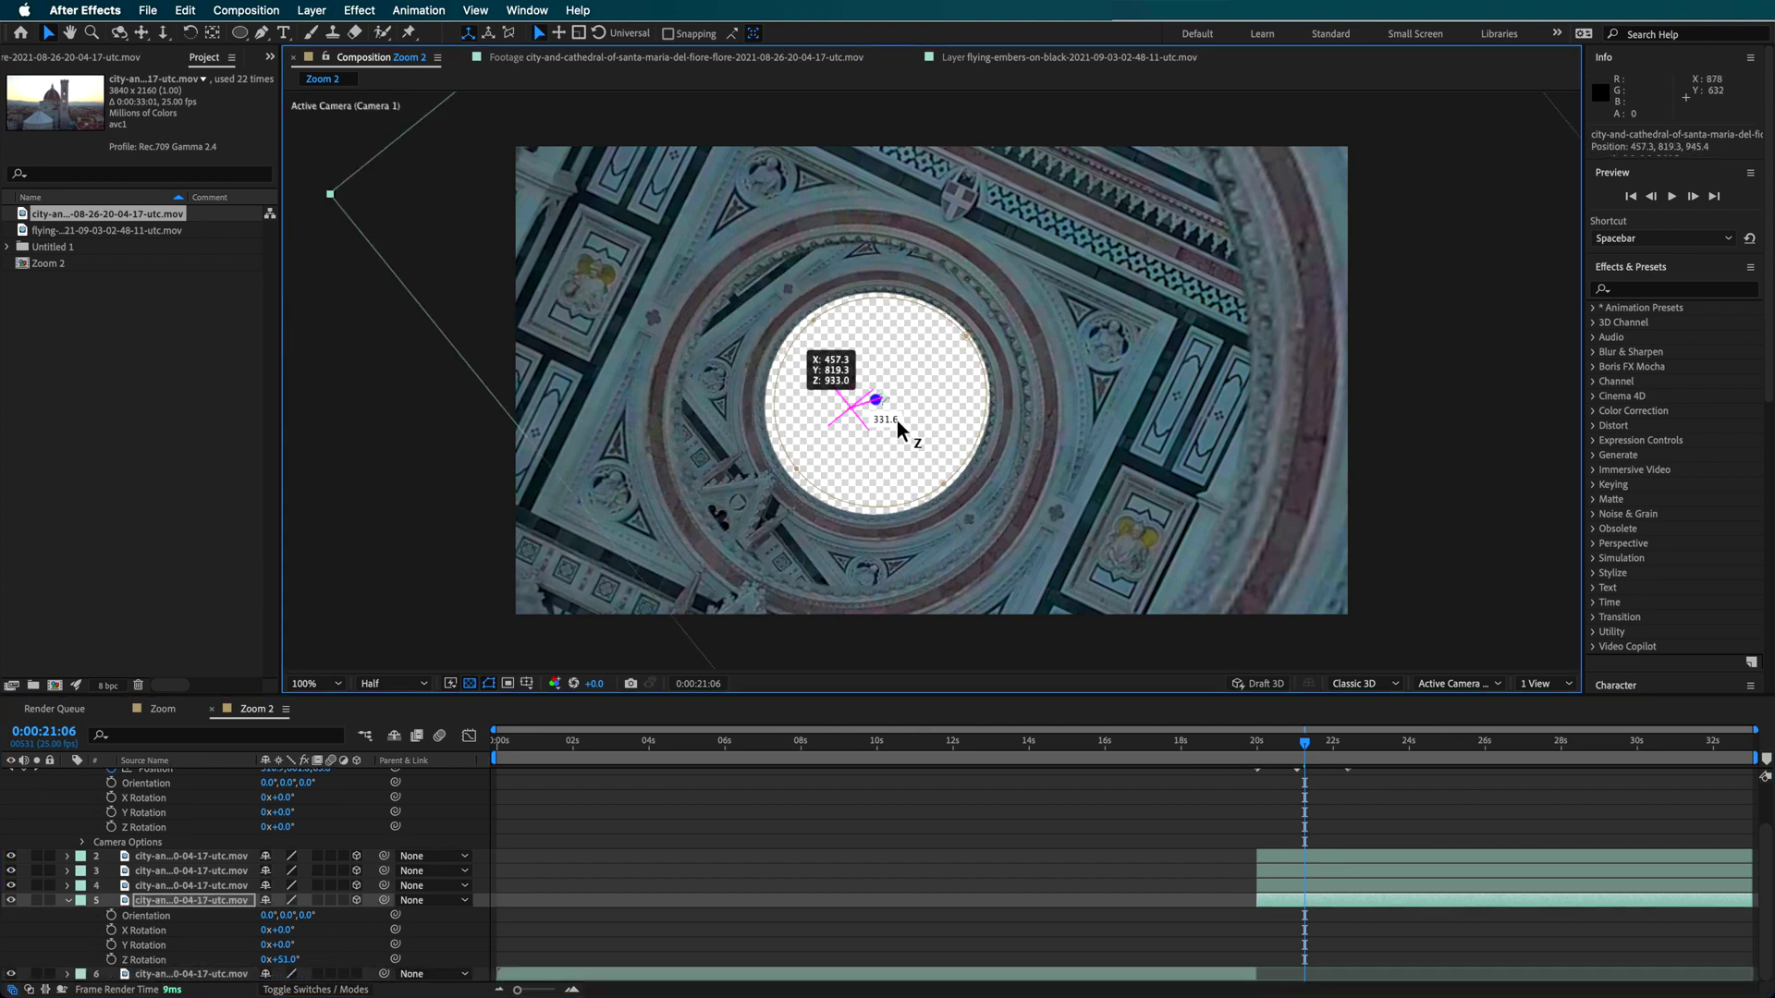
{"action": "mouse_move", "coordinate": [1318, 747]}
{"action": "left_mouse_down"}
{"action": "mouse_move", "coordinate": [1268, 748]}
{"action": "mouse_move", "coordinate": [1316, 760]}
{"action": "left_mouse_up"}
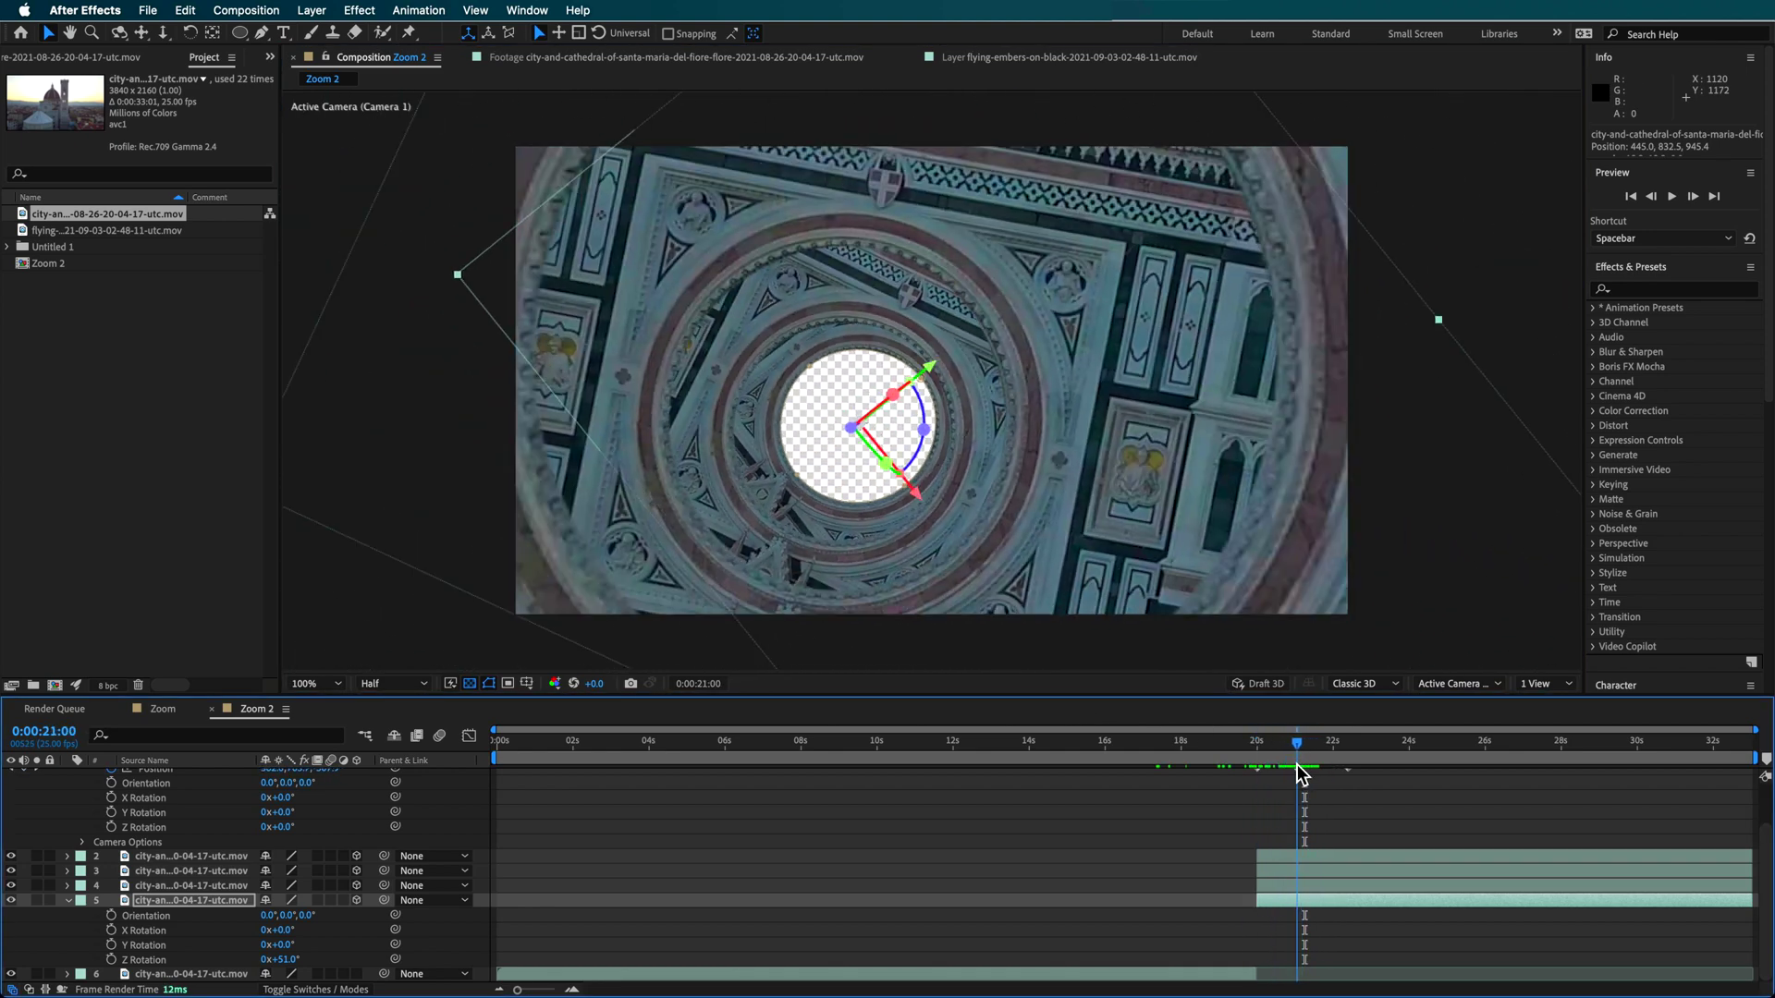
{"action": "left_click_drag", "start_coordinate": [1297, 765], "coordinate": [1274, 776]}
{"action": "scroll", "coordinate": [1273, 777], "scroll_direction": "up", "scroll_amount": 2}
Step: Keyframe Camera 1's Z Rotation from 0° at 20 seconds to 180° at 0:00:22:10
{"action": "left_click", "coordinate": [1296, 748]}
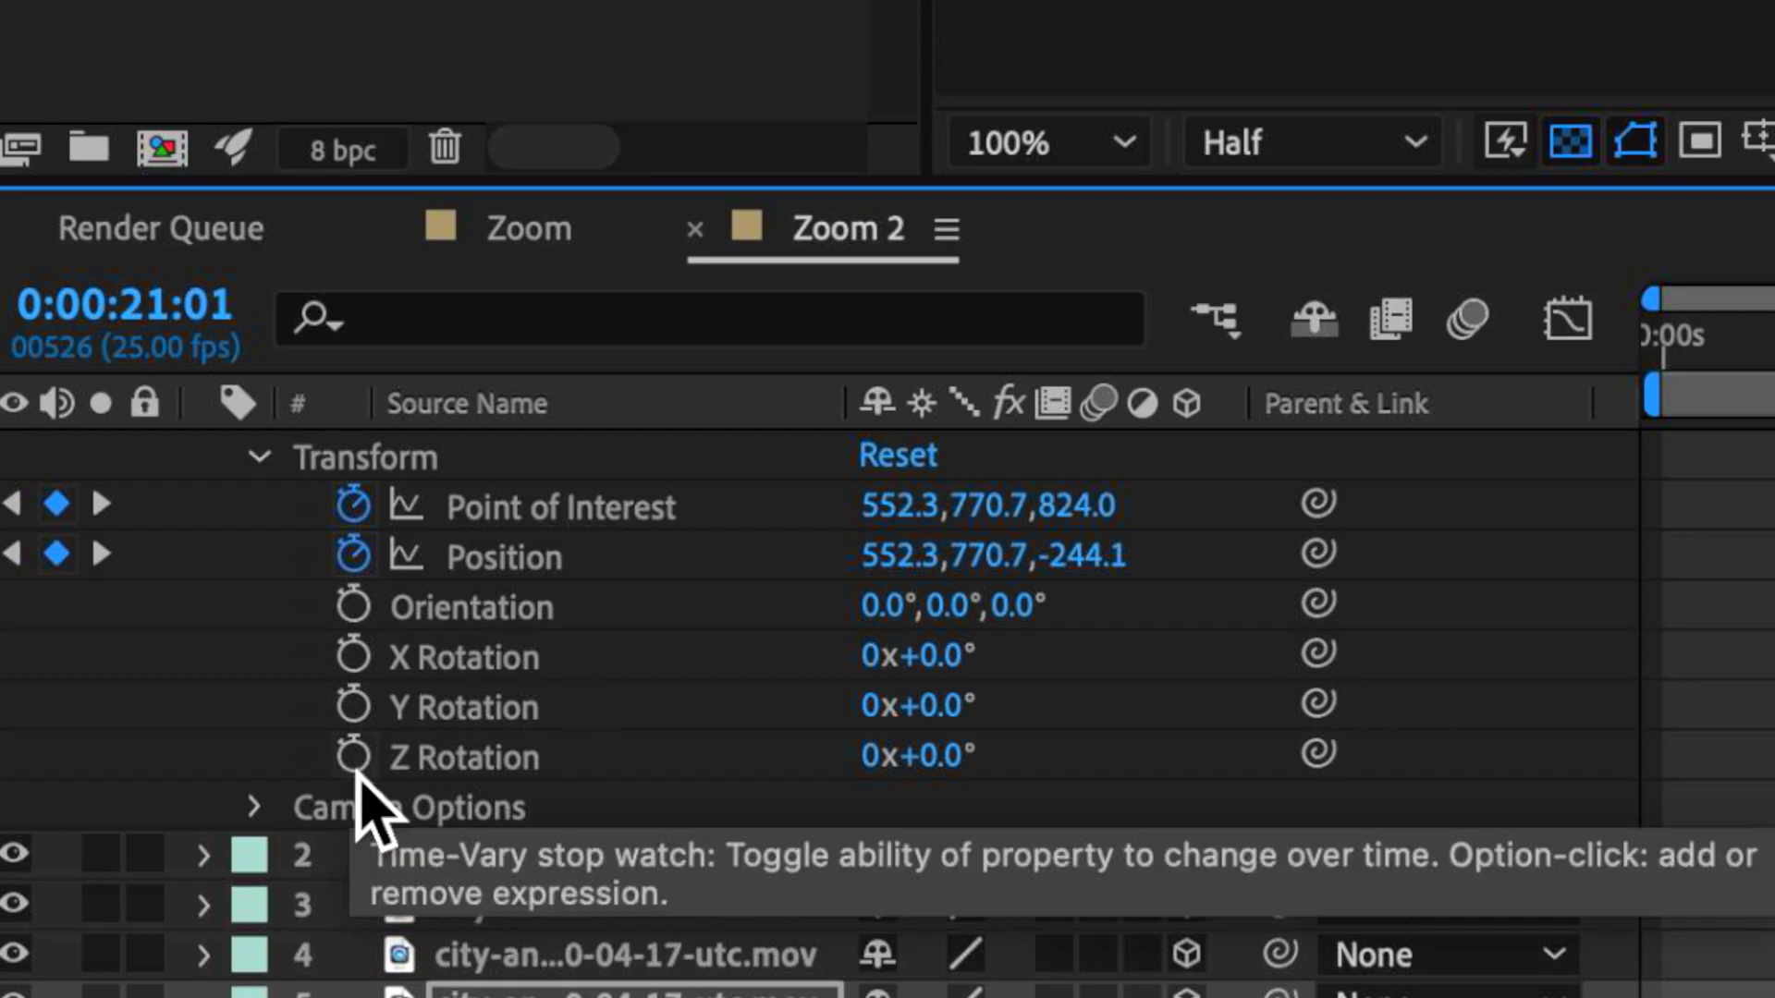
{"action": "left_click", "coordinate": [354, 757]}
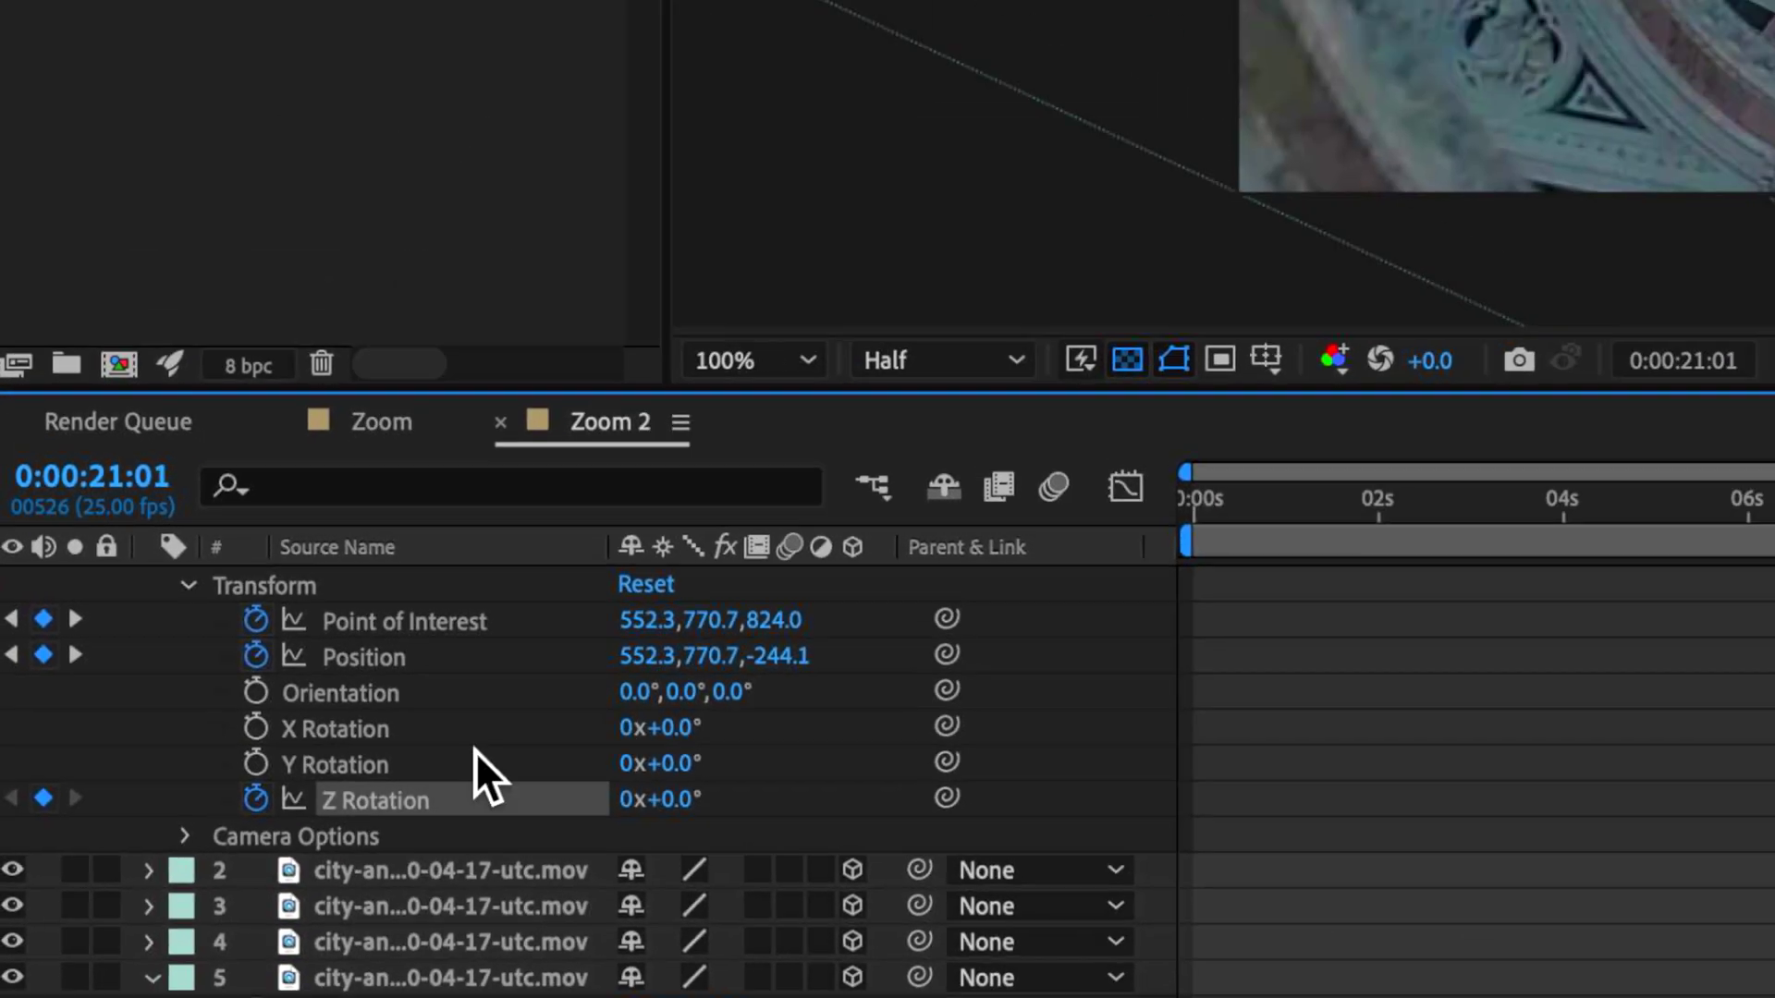
{"action": "left_click", "coordinate": [1581, 714]}
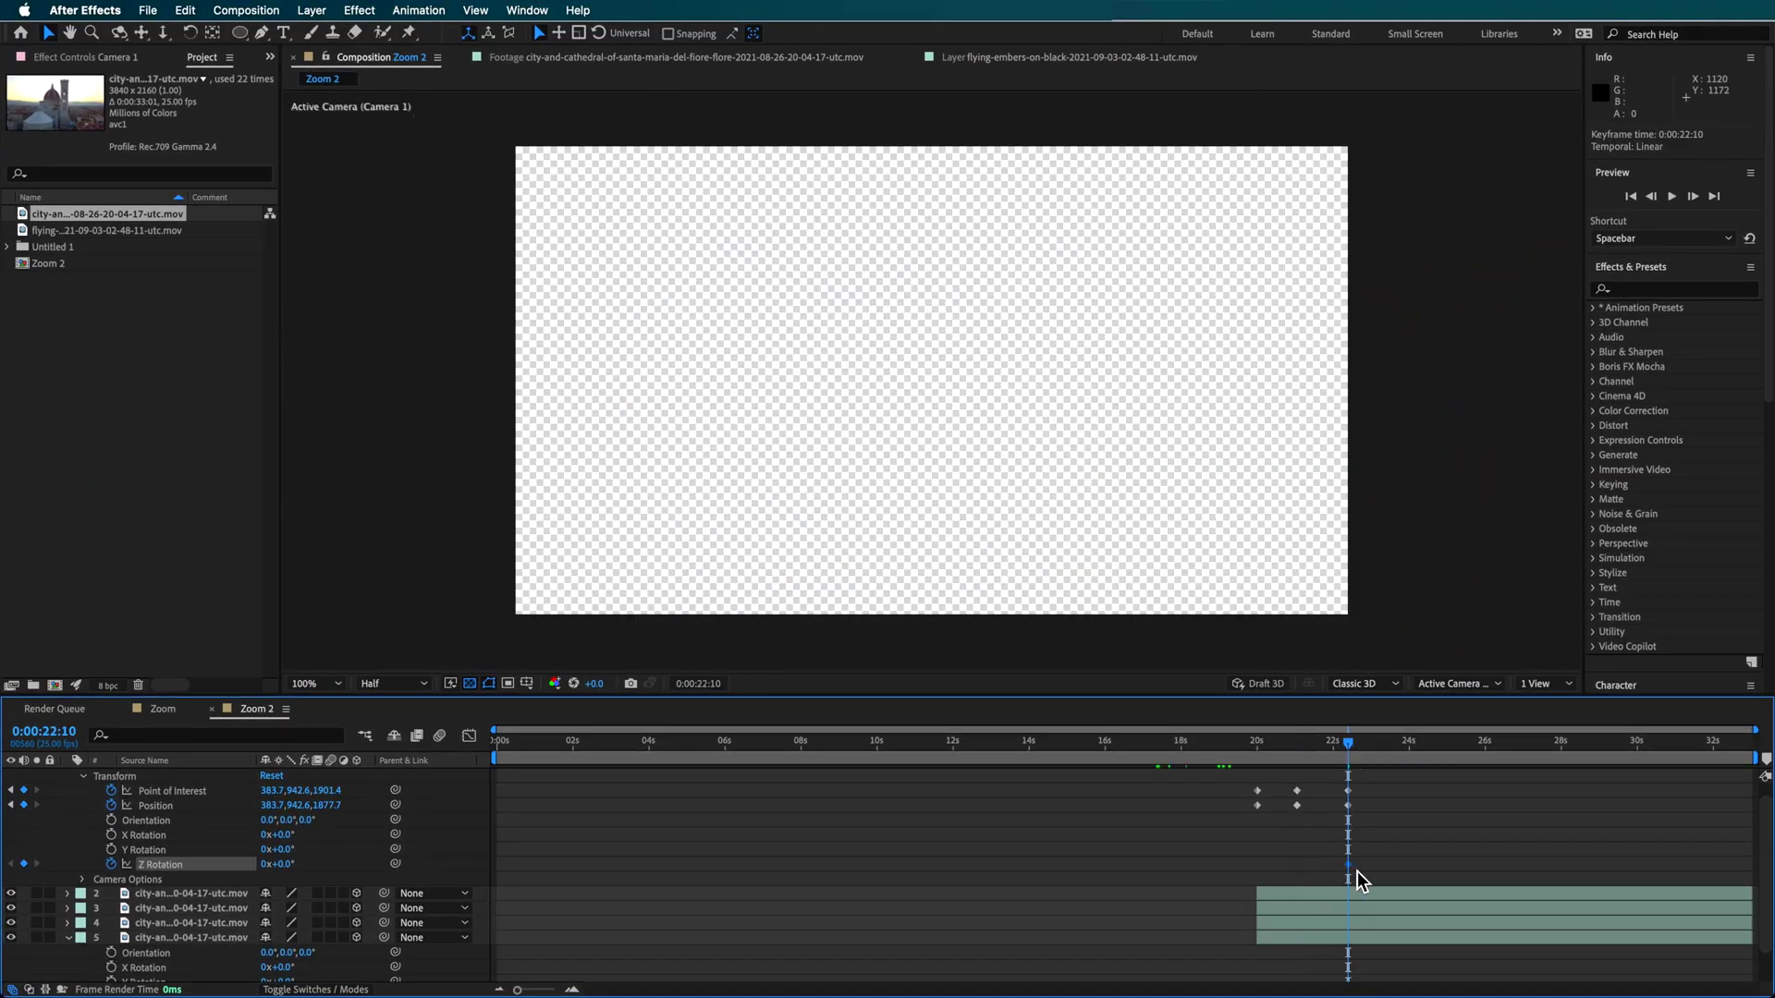
{"action": "left_click_drag", "start_coordinate": [1324, 748], "coordinate": [1259, 770]}
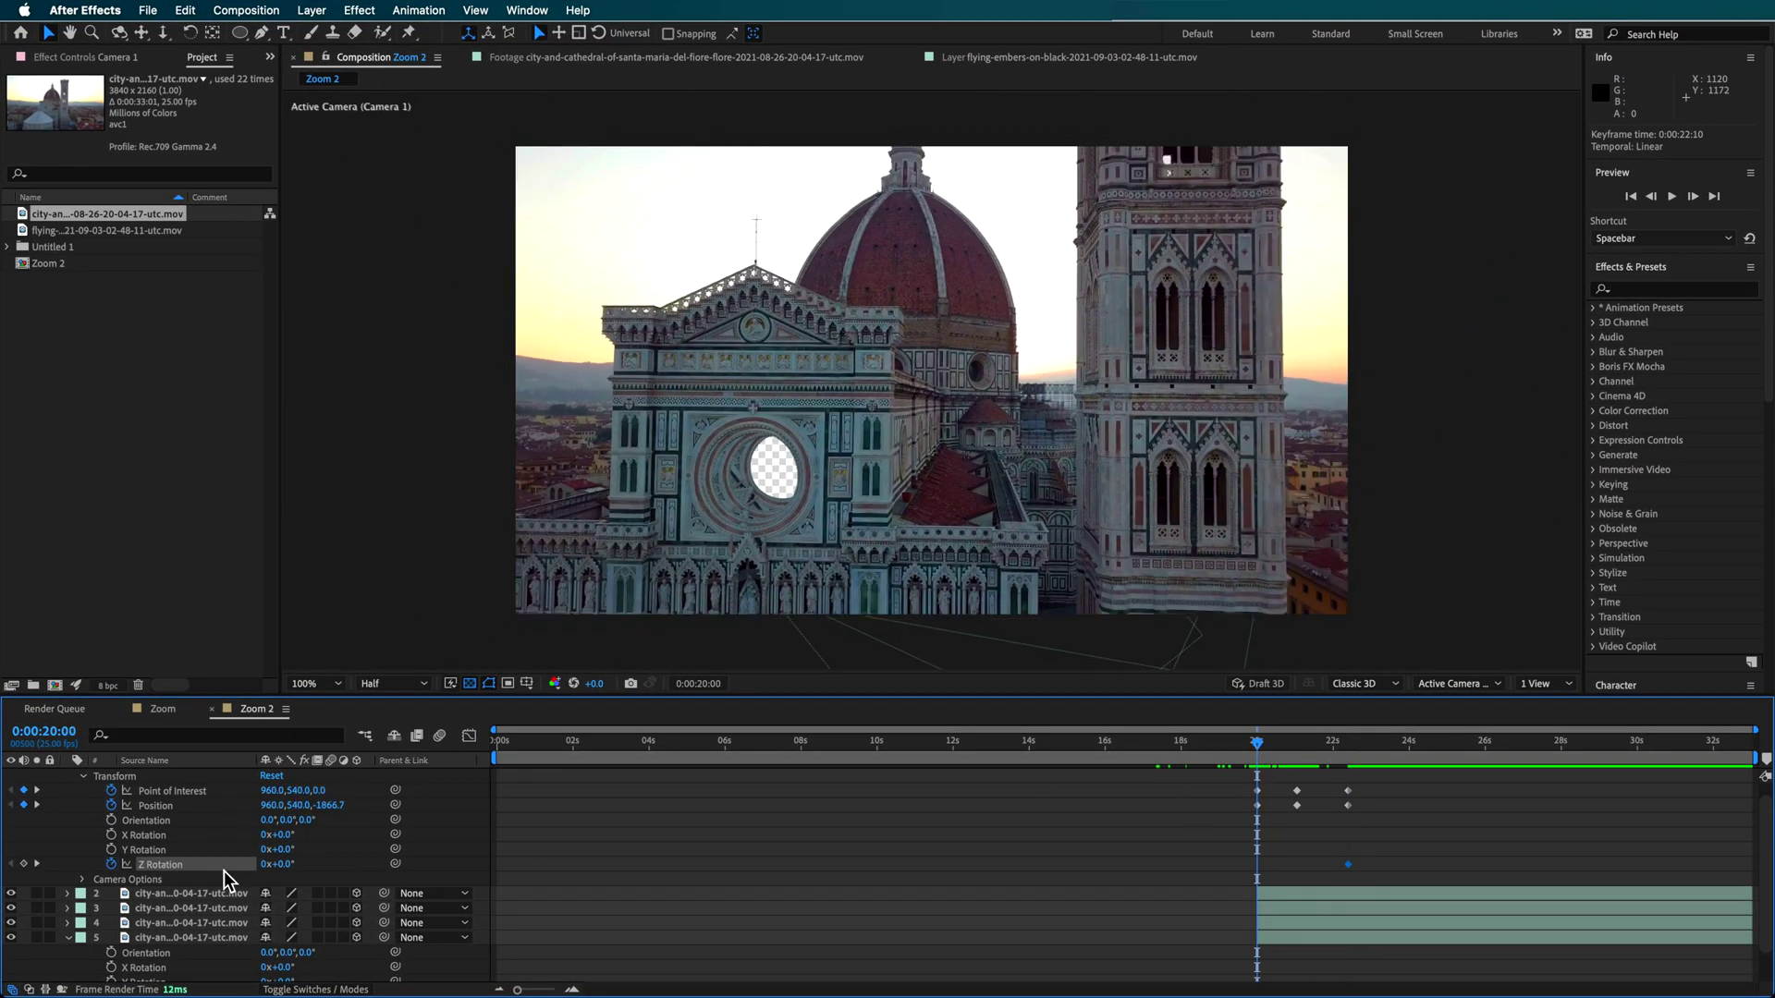
{"action": "left_click", "coordinate": [38, 865]}
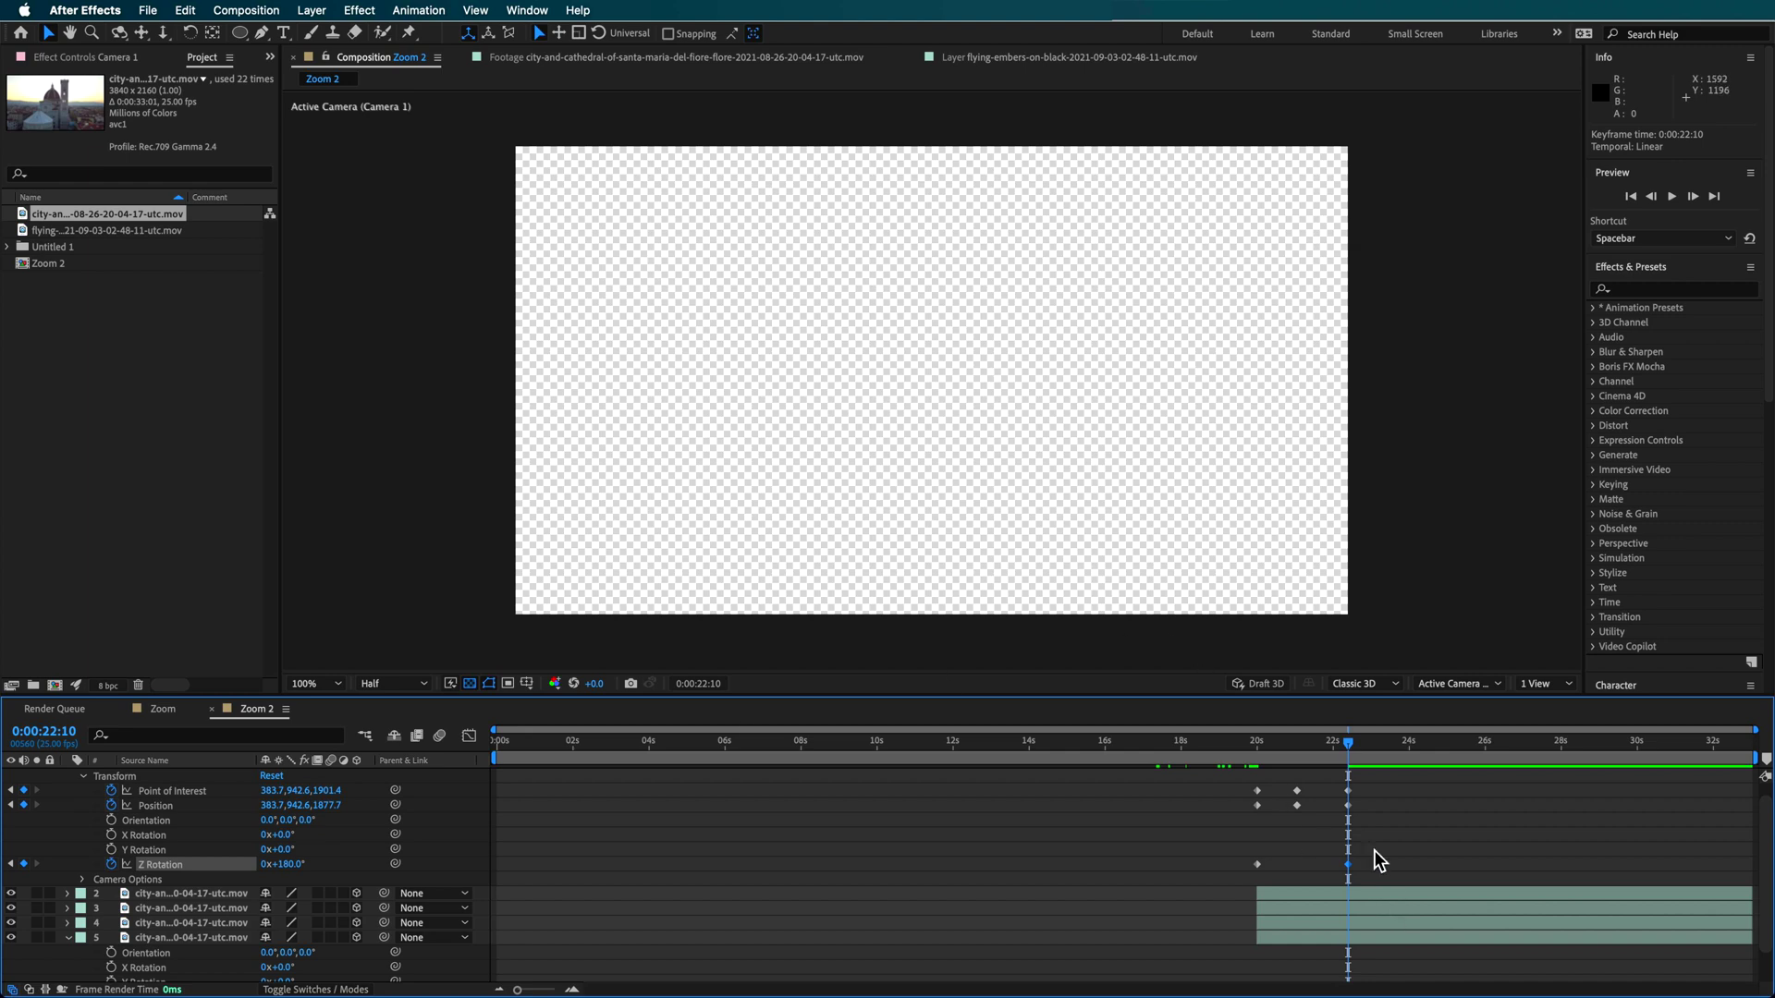
{"action": "left_click_drag", "start_coordinate": [1333, 736], "coordinate": [1283, 756]}
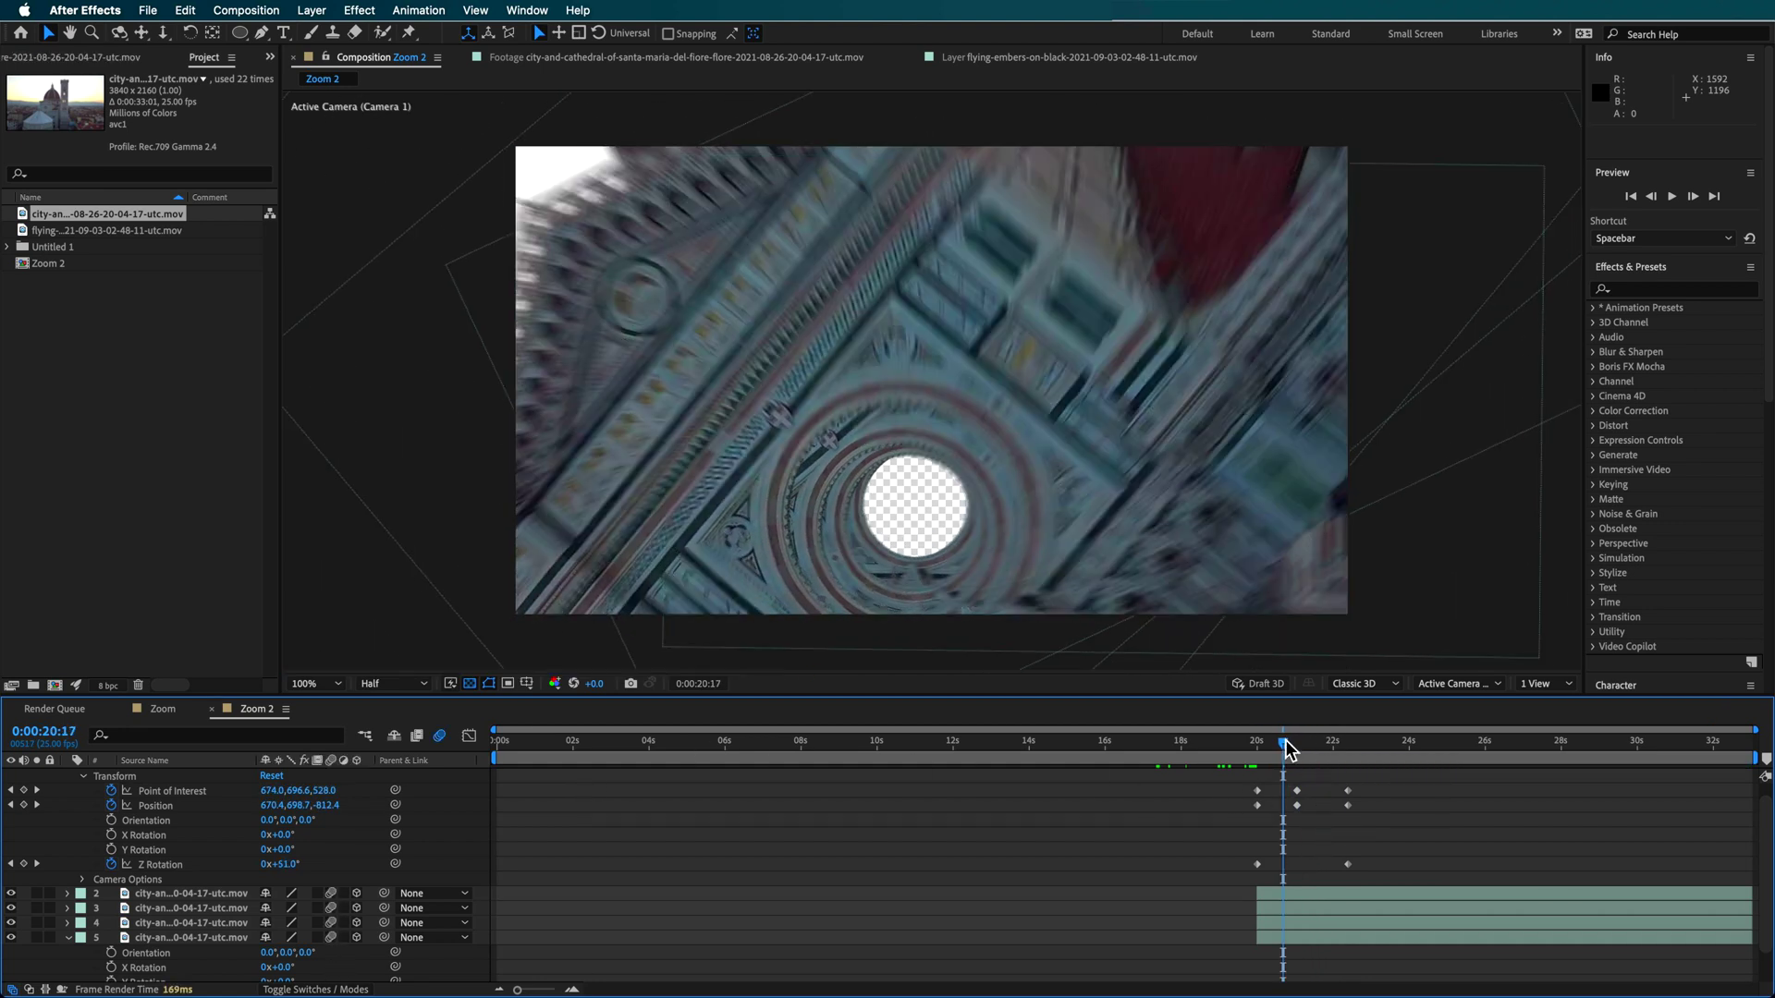
Step: Scrub between 20 and 22 seconds to preview the motion-blurred push and roll
{"action": "mouse_move", "coordinate": [1294, 758]}
{"action": "left_mouse_down"}
{"action": "mouse_move", "coordinate": [1334, 753]}
{"action": "mouse_move", "coordinate": [1305, 756]}
{"action": "left_mouse_up"}
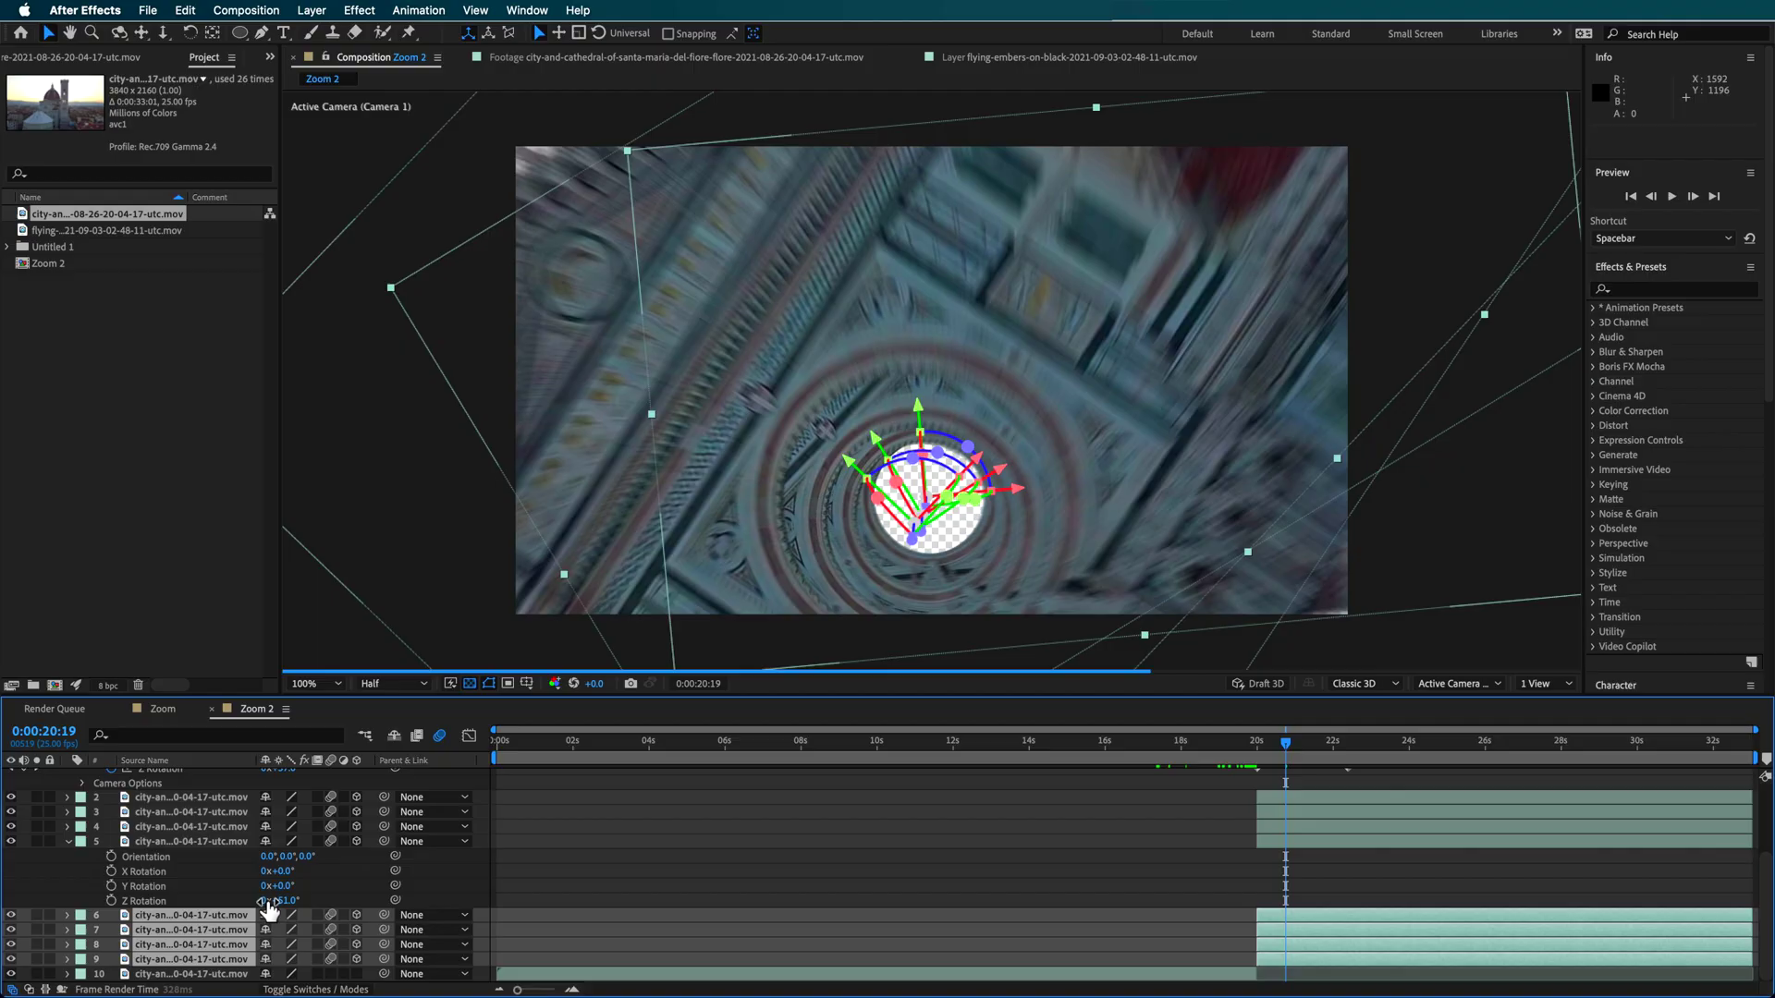
Step: Duplicate the window layers, push the copies further back on Z, and preview 20–21 seconds
{"action": "key", "text": "super+d"}
{"action": "mouse_move", "coordinate": [915, 526]}
{"action": "left_mouse_down"}
{"action": "mouse_move", "coordinate": [938, 425]}
{"action": "mouse_move", "coordinate": [920, 550]}
{"action": "left_mouse_up"}
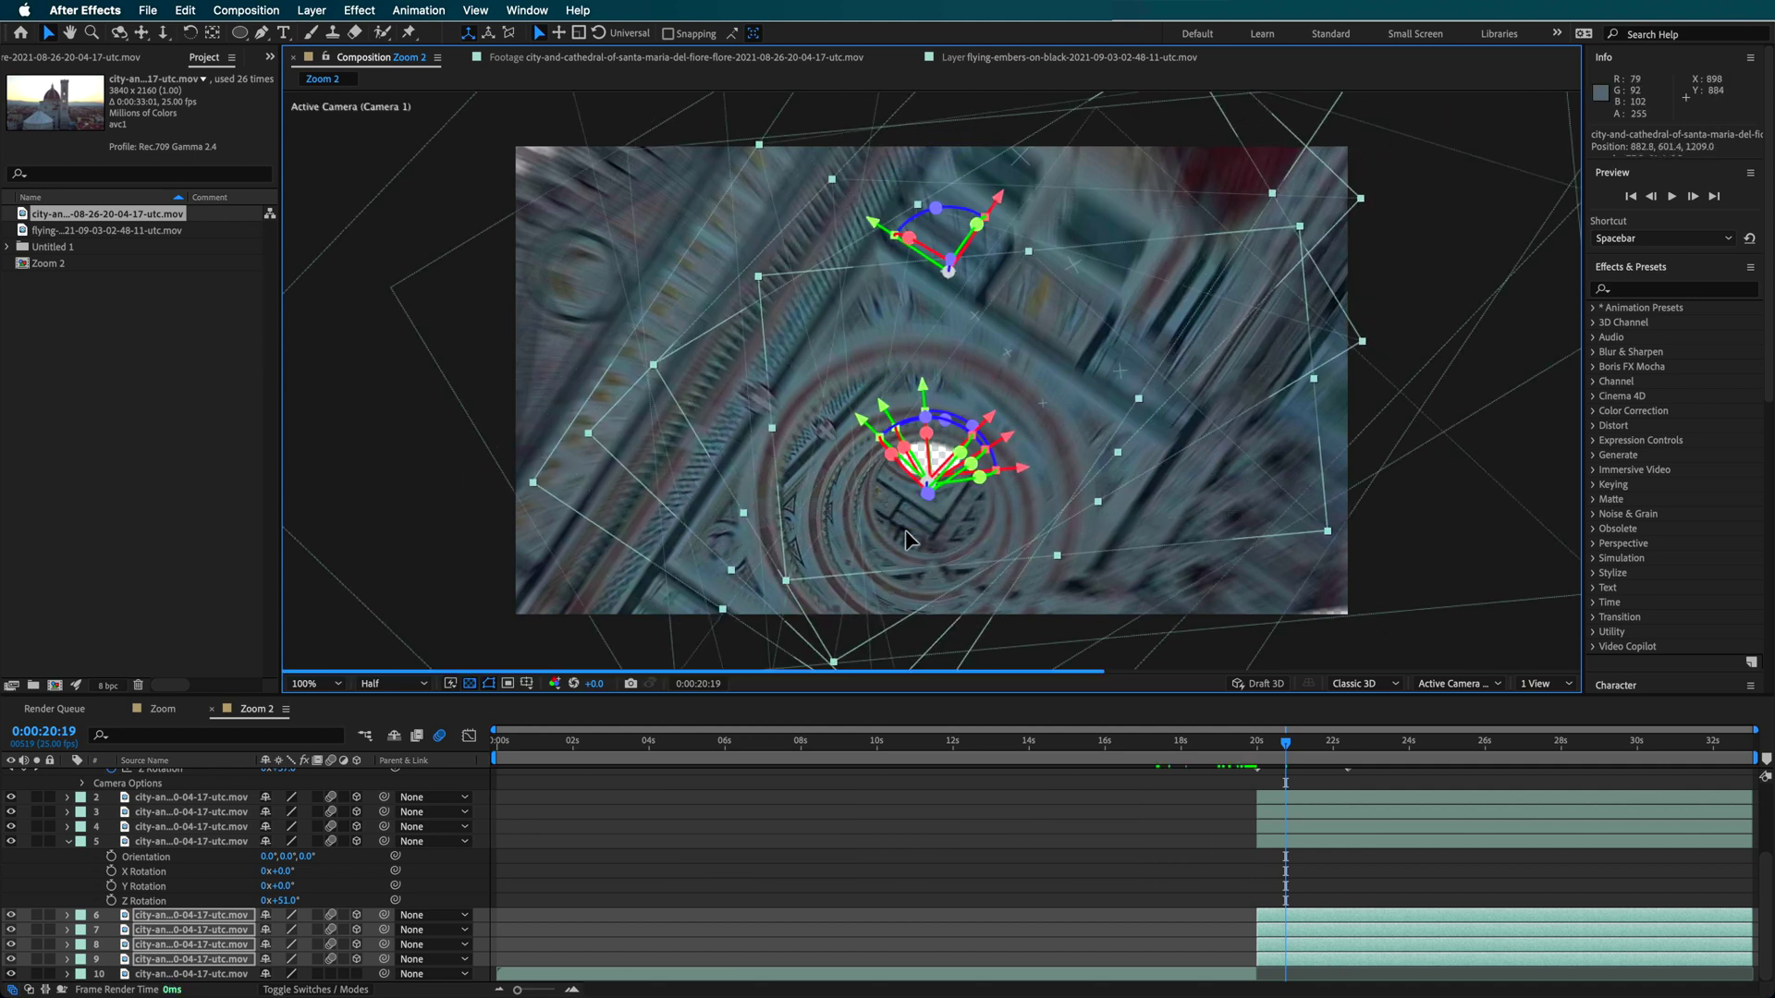
{"action": "left_click_drag", "start_coordinate": [1286, 742], "coordinate": [1353, 753]}
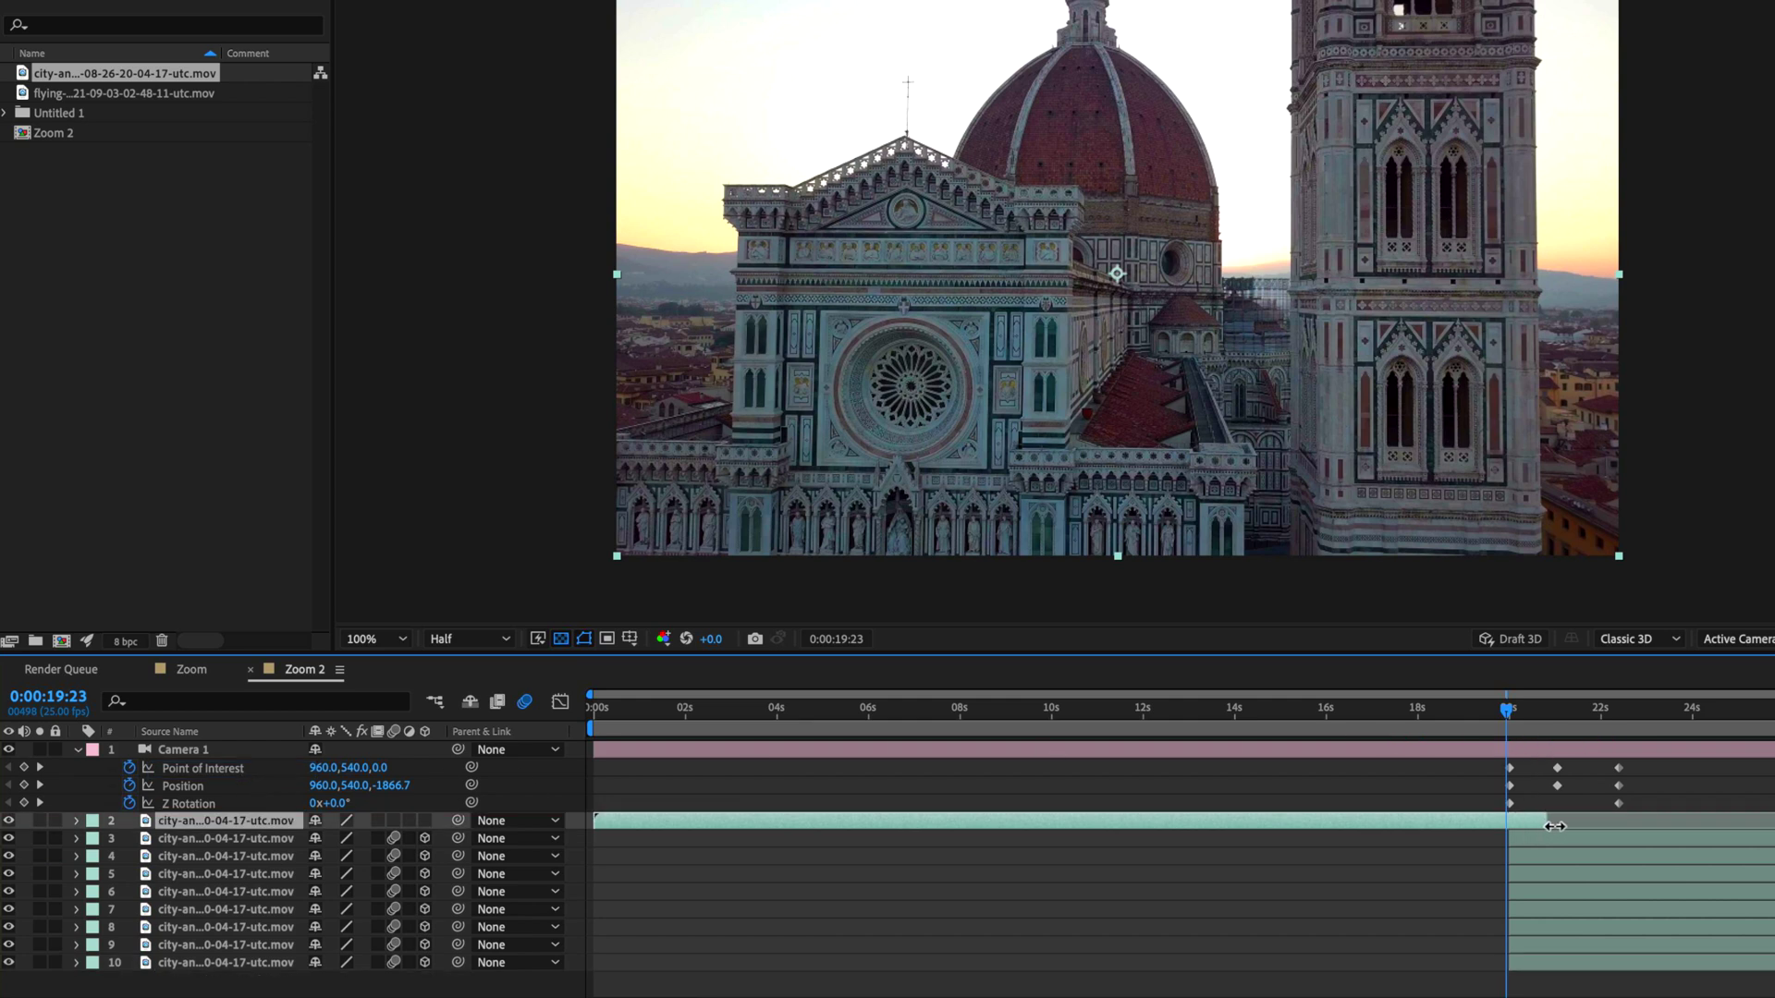
Step: At the 20-second mark, make the cathedral clip on layer 2 3D and check layer 3's inverted mask
{"action": "left_click_drag", "start_coordinate": [1516, 727], "coordinate": [1518, 722]}
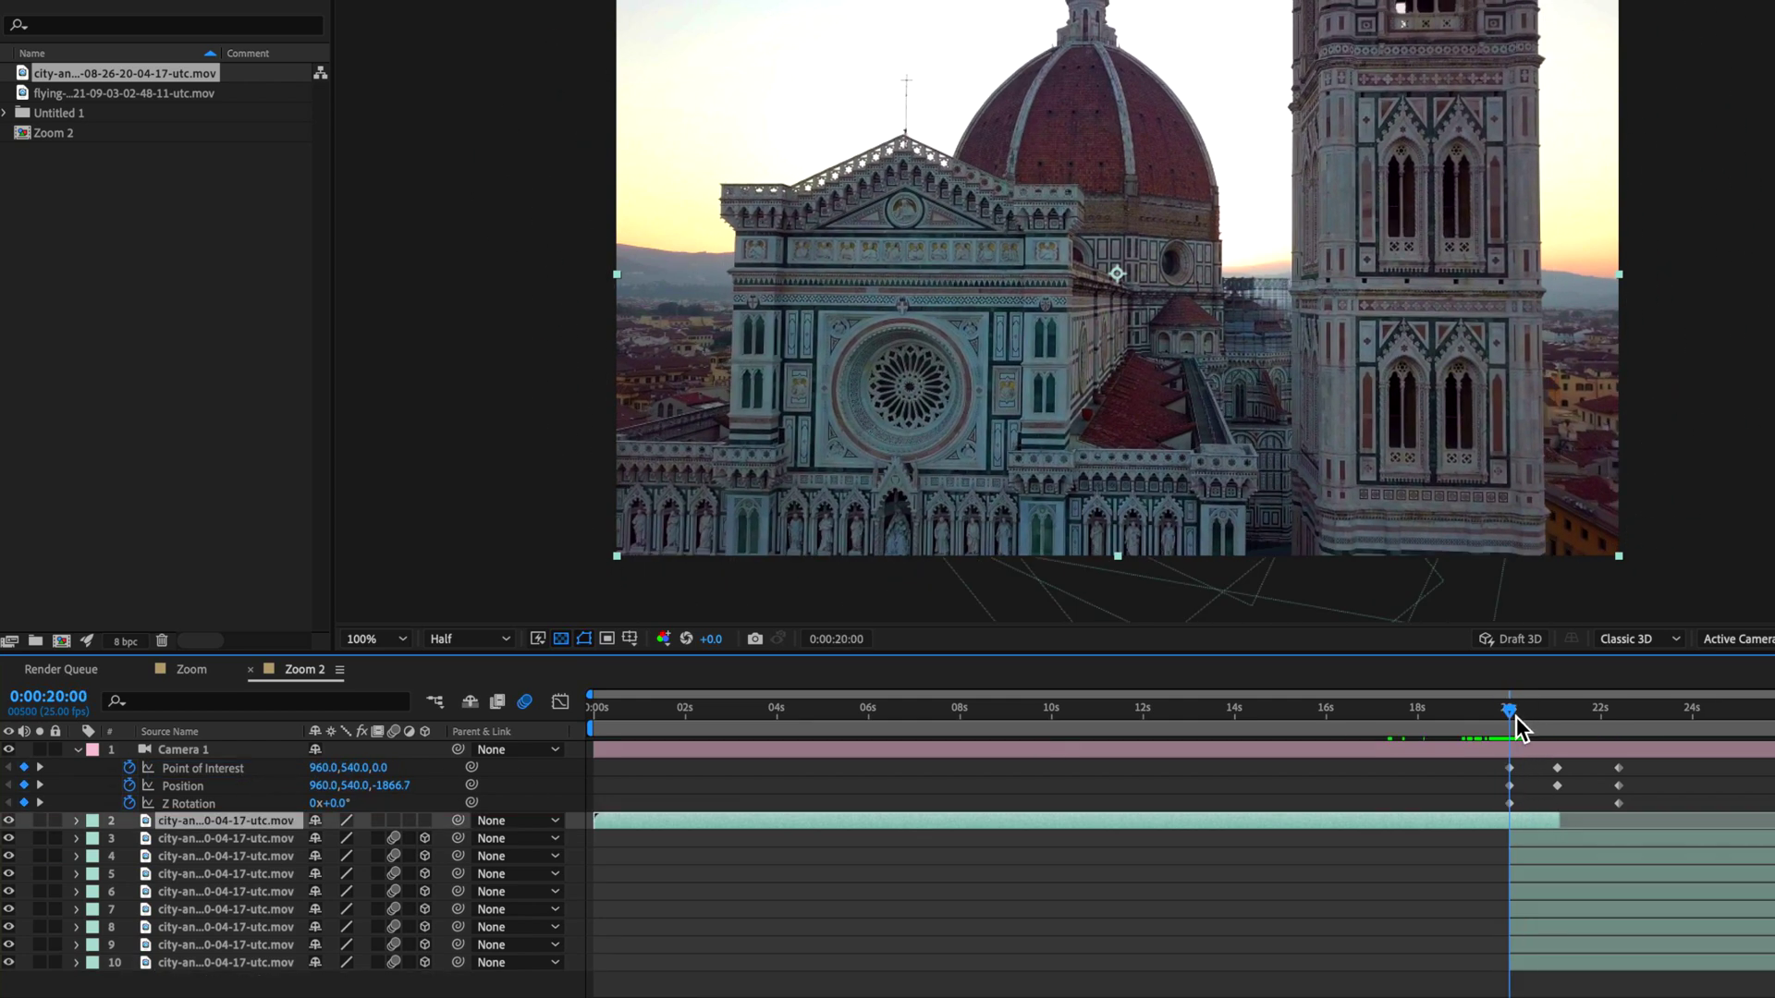
{"action": "left_click", "coordinate": [424, 821]}
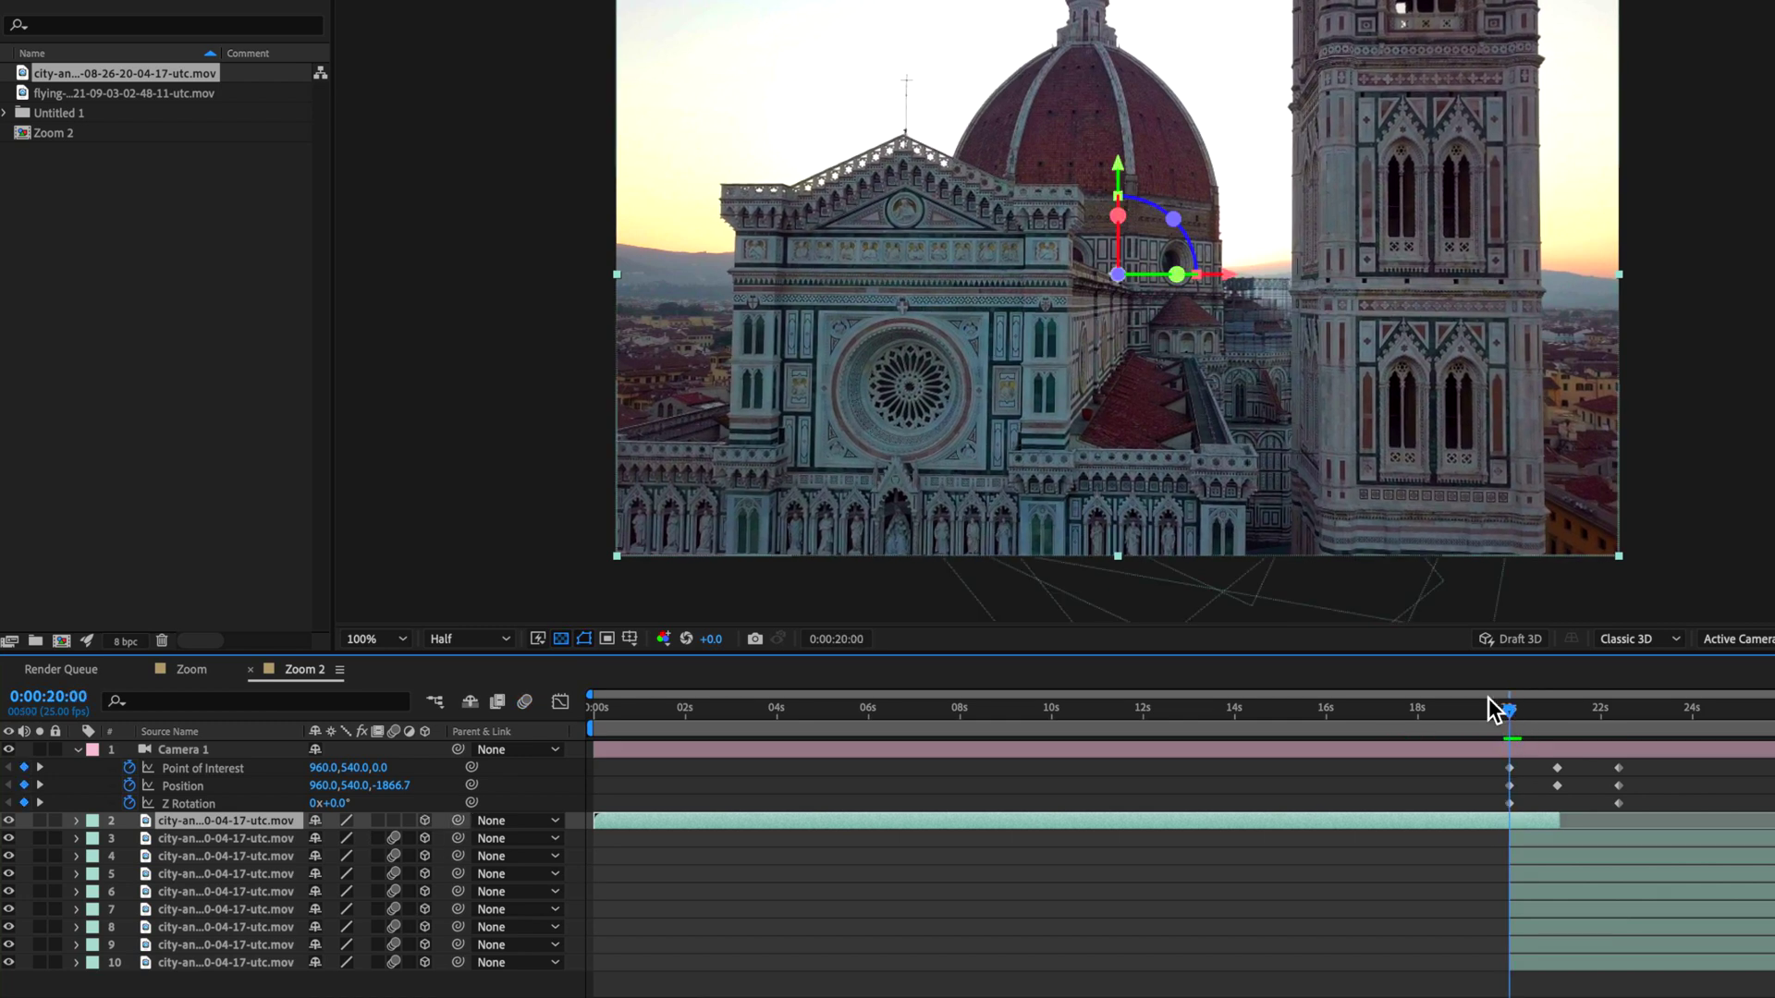
{"action": "left_click", "coordinate": [190, 839]}
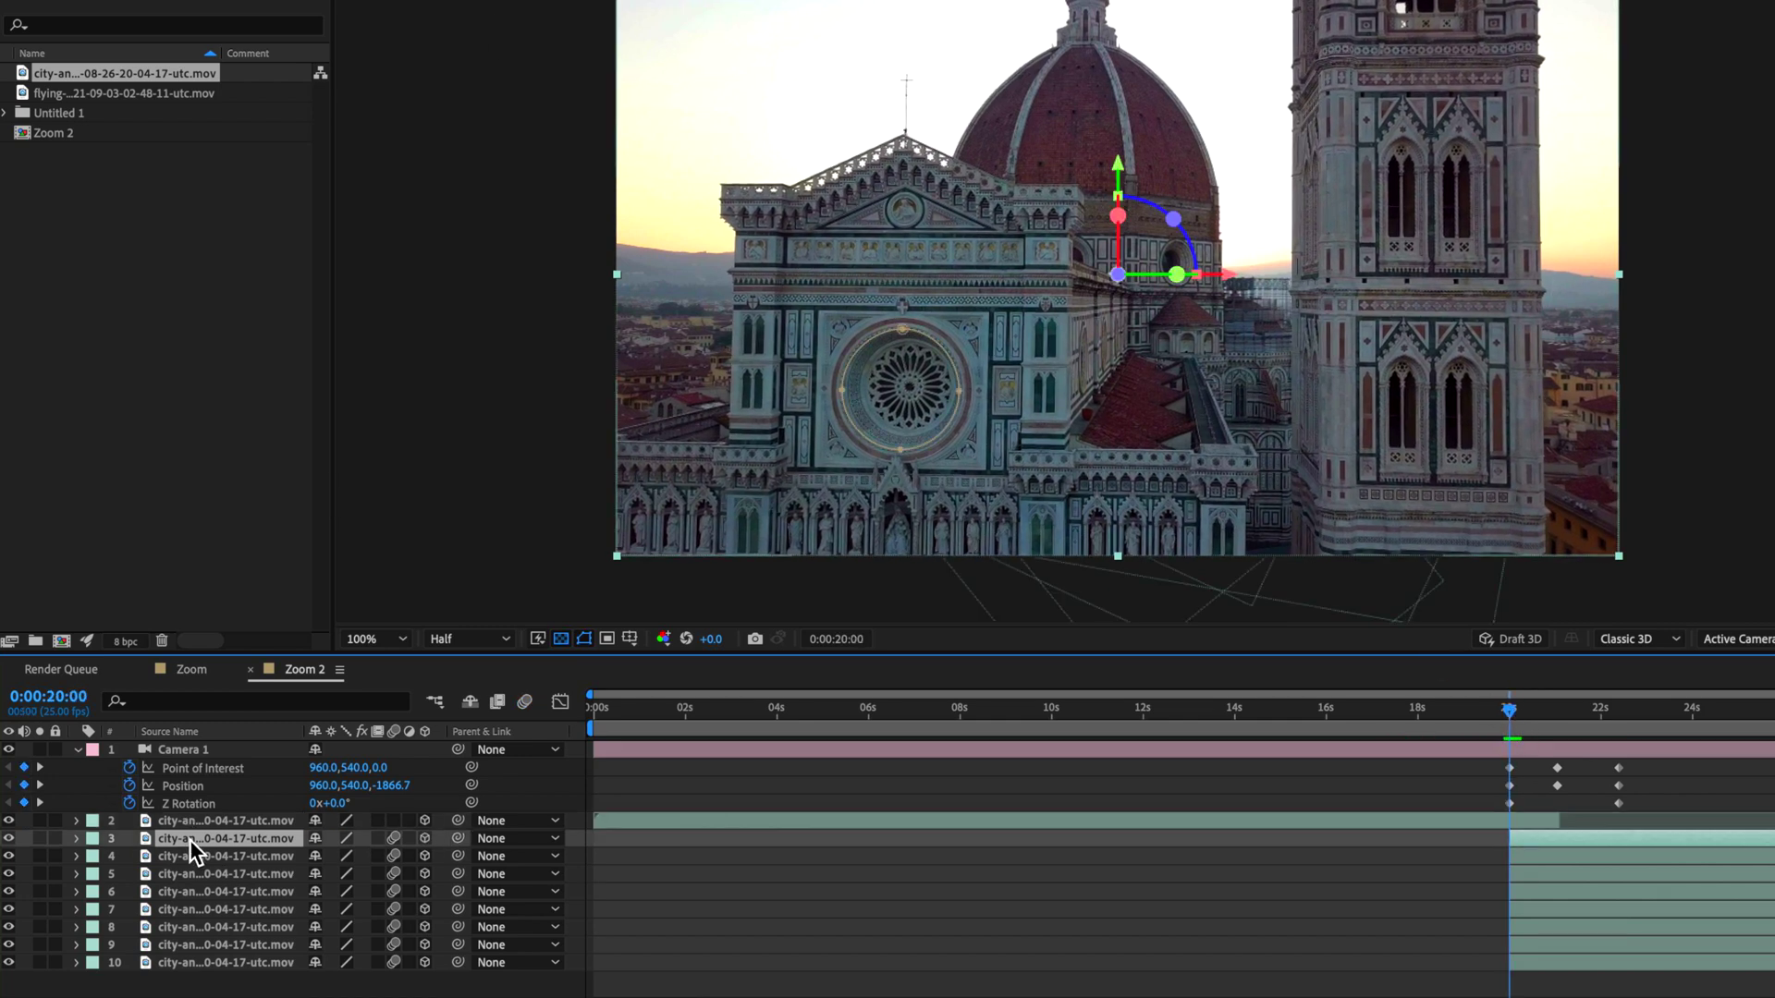
{"action": "key", "text": "m"}
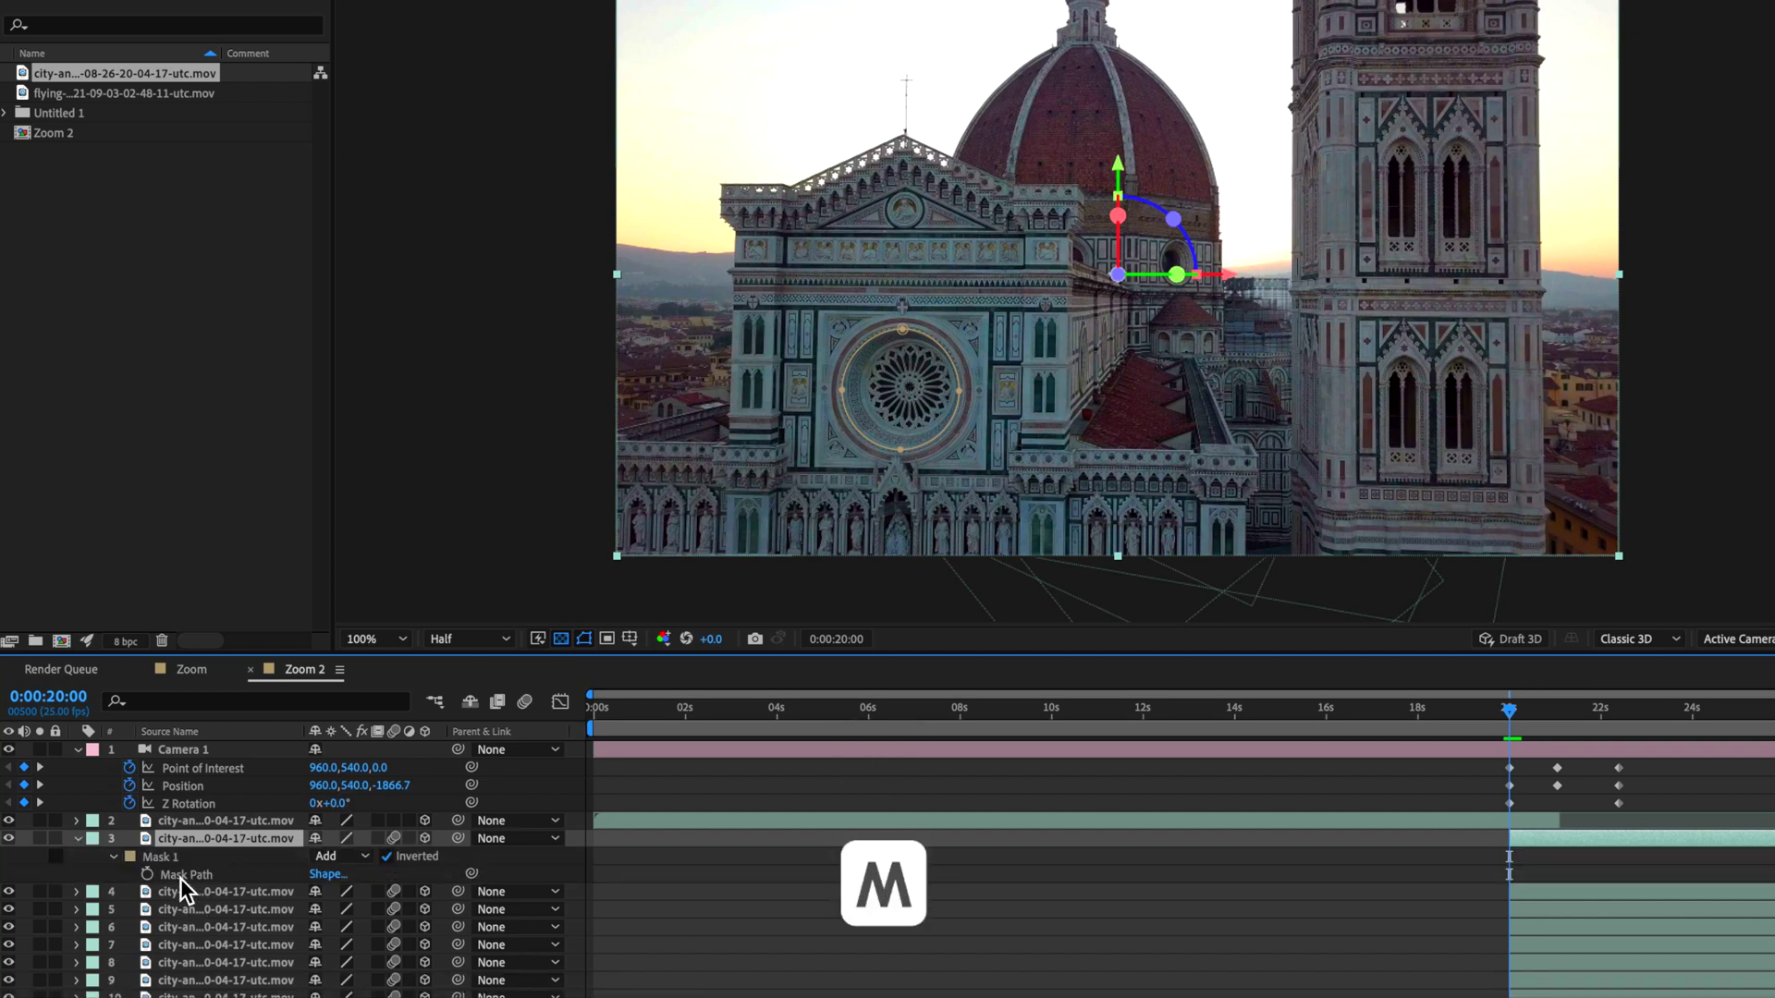
{"action": "left_click", "coordinate": [200, 823]}
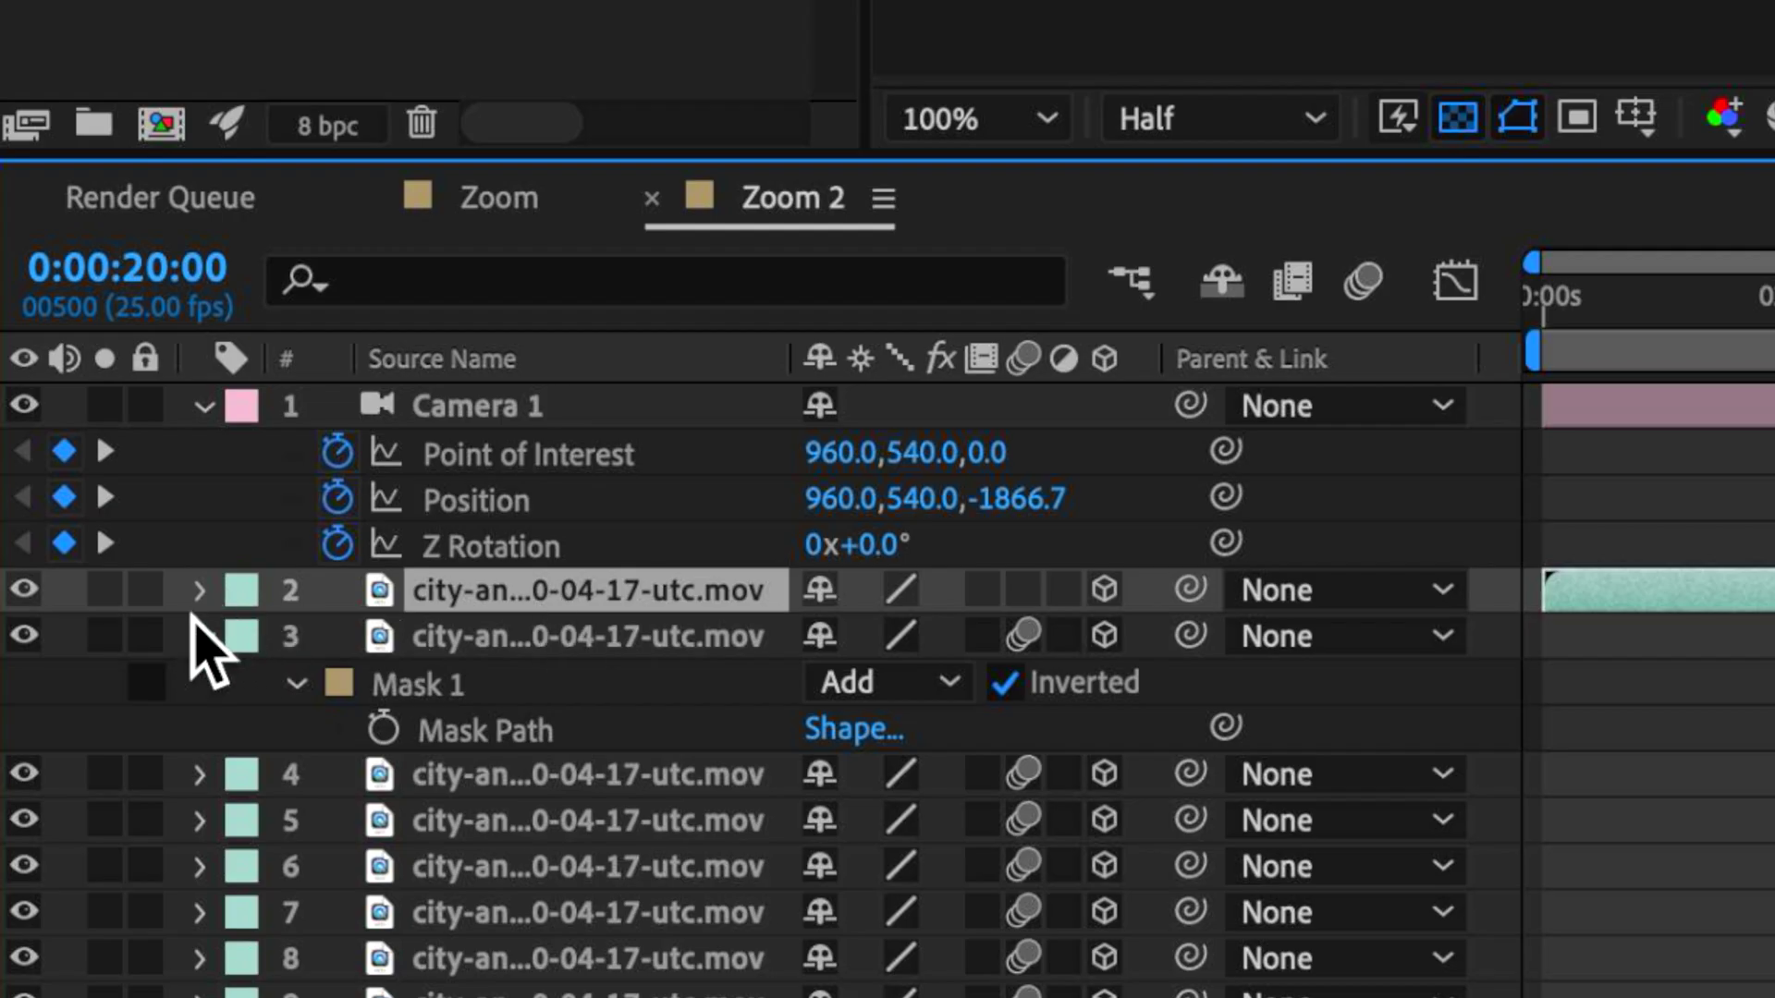
Step: Expand layer 2's Transform properties and solo the rose window layer to inspect it
{"action": "left_click", "coordinate": [199, 590]}
{"action": "left_click", "coordinate": [200, 590]}
{"action": "left_click", "coordinate": [199, 590]}
{"action": "left_click", "coordinate": [250, 638]}
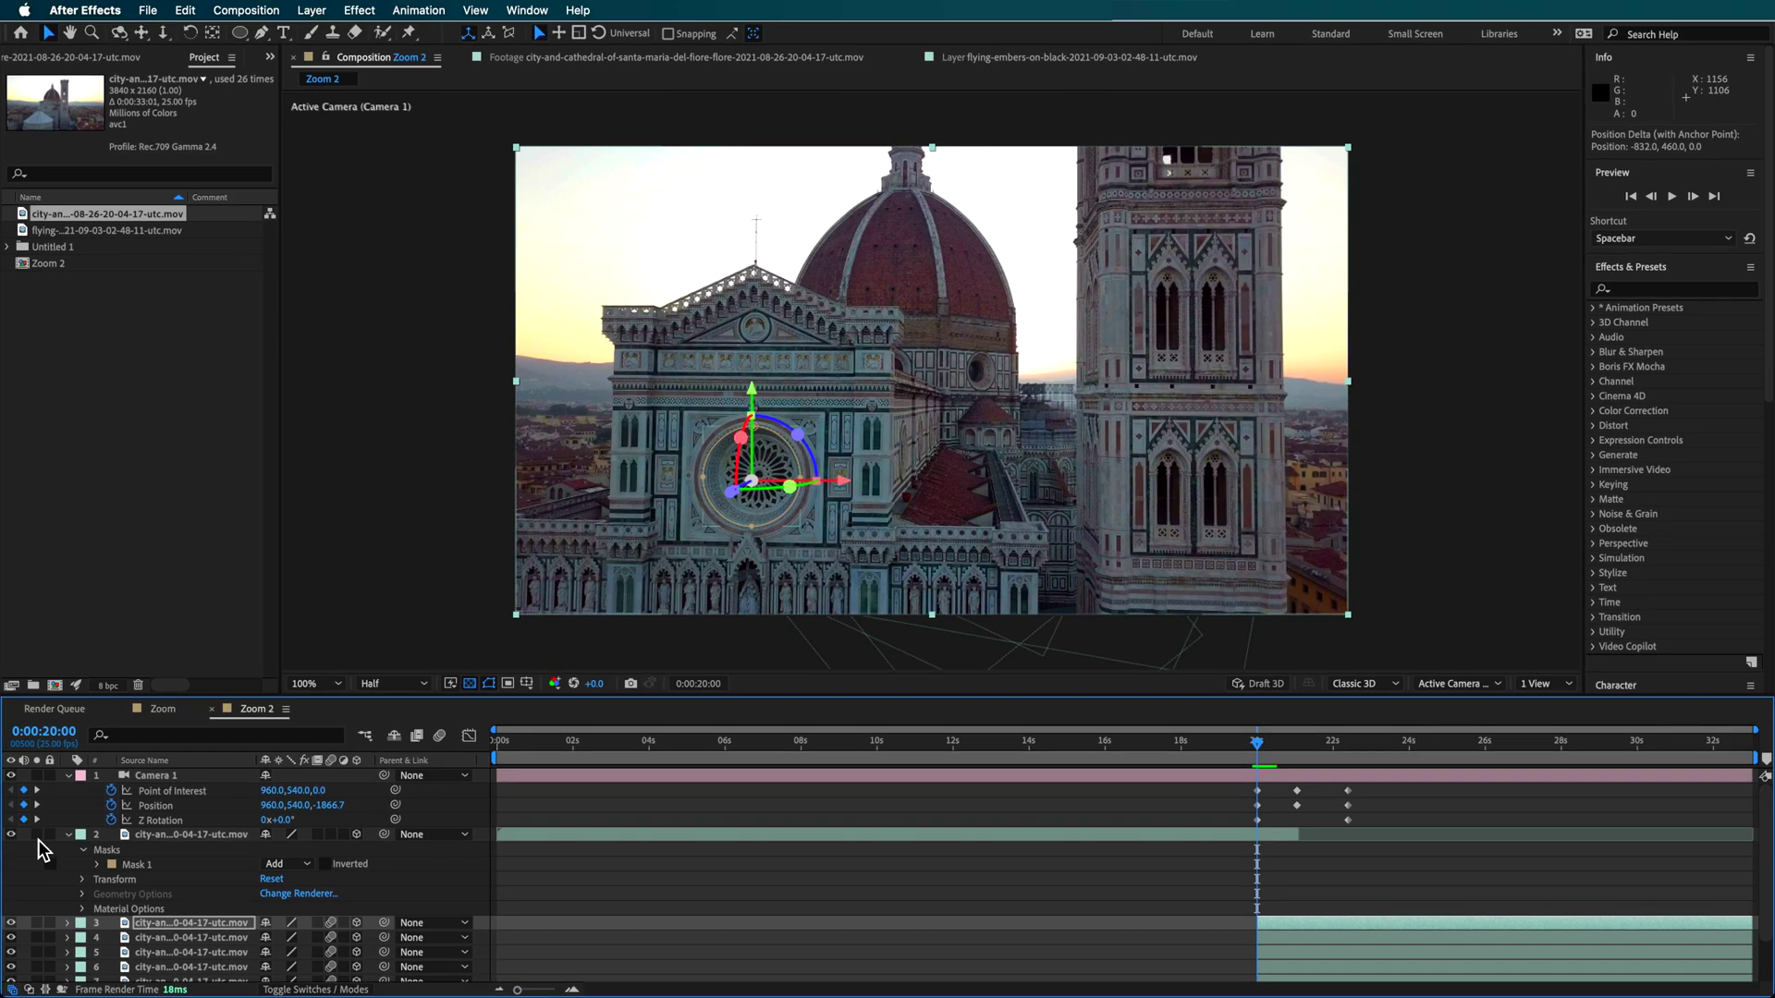
{"action": "left_click", "coordinate": [37, 839]}
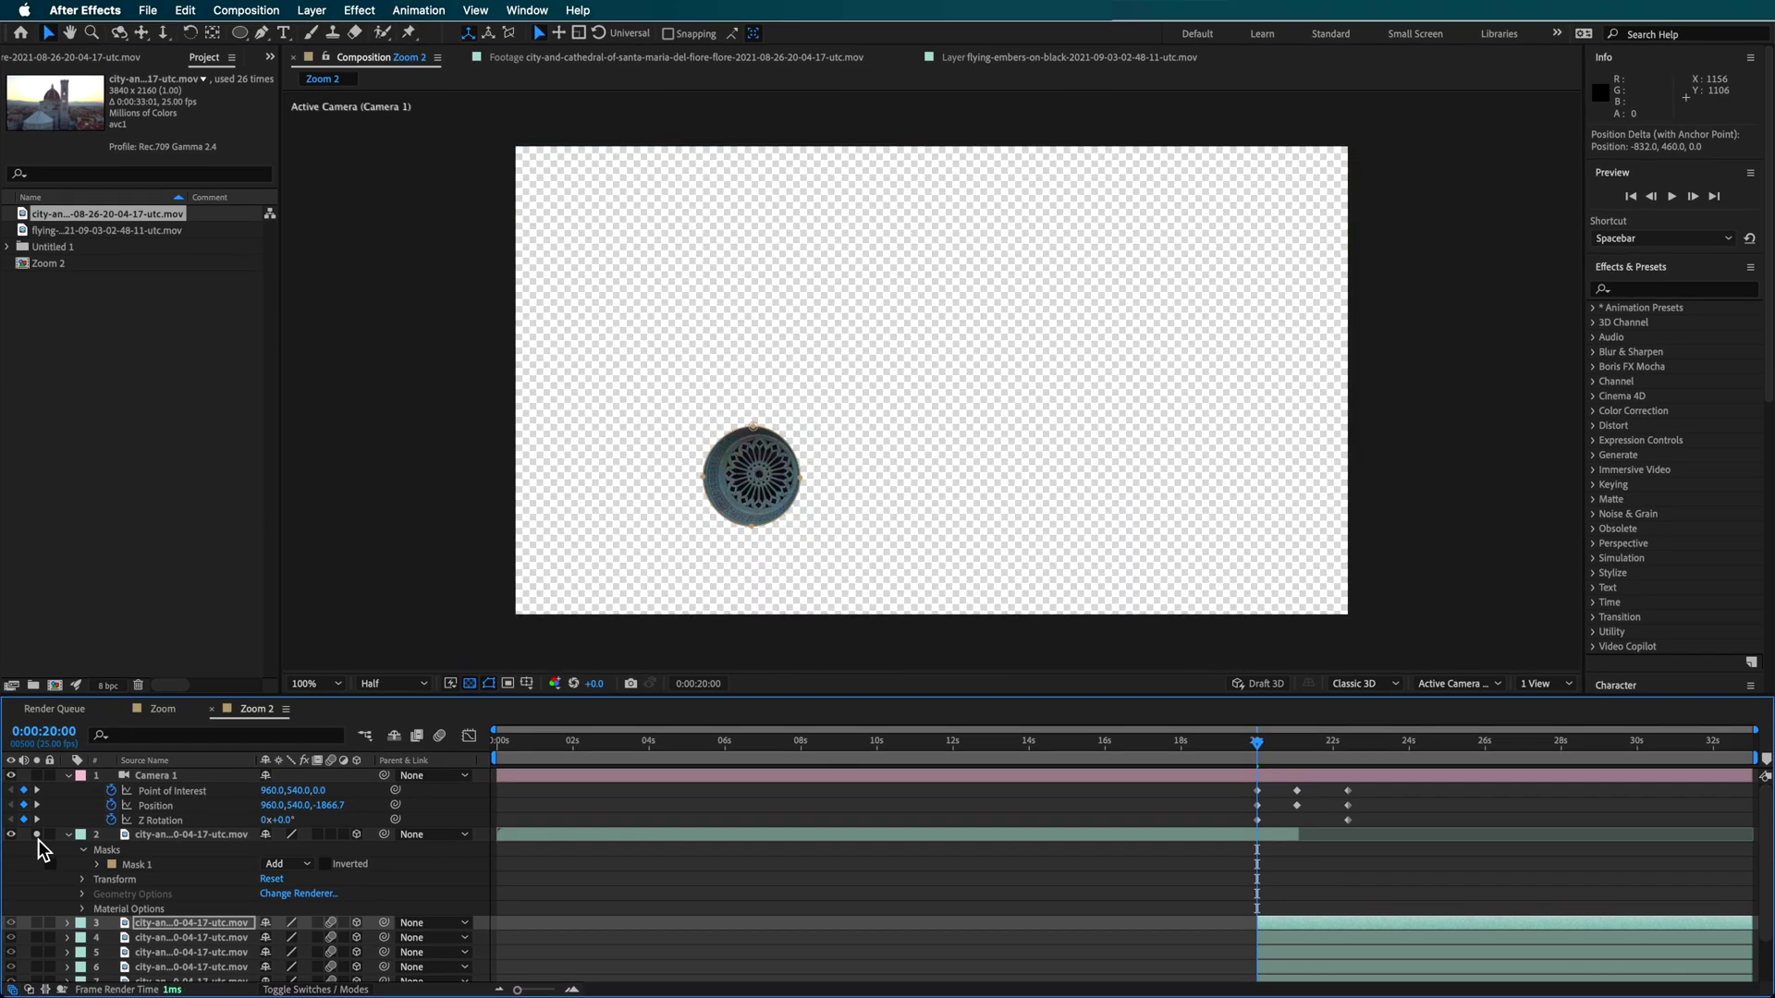
{"action": "left_click", "coordinate": [37, 839]}
{"action": "left_click", "coordinate": [37, 840]}
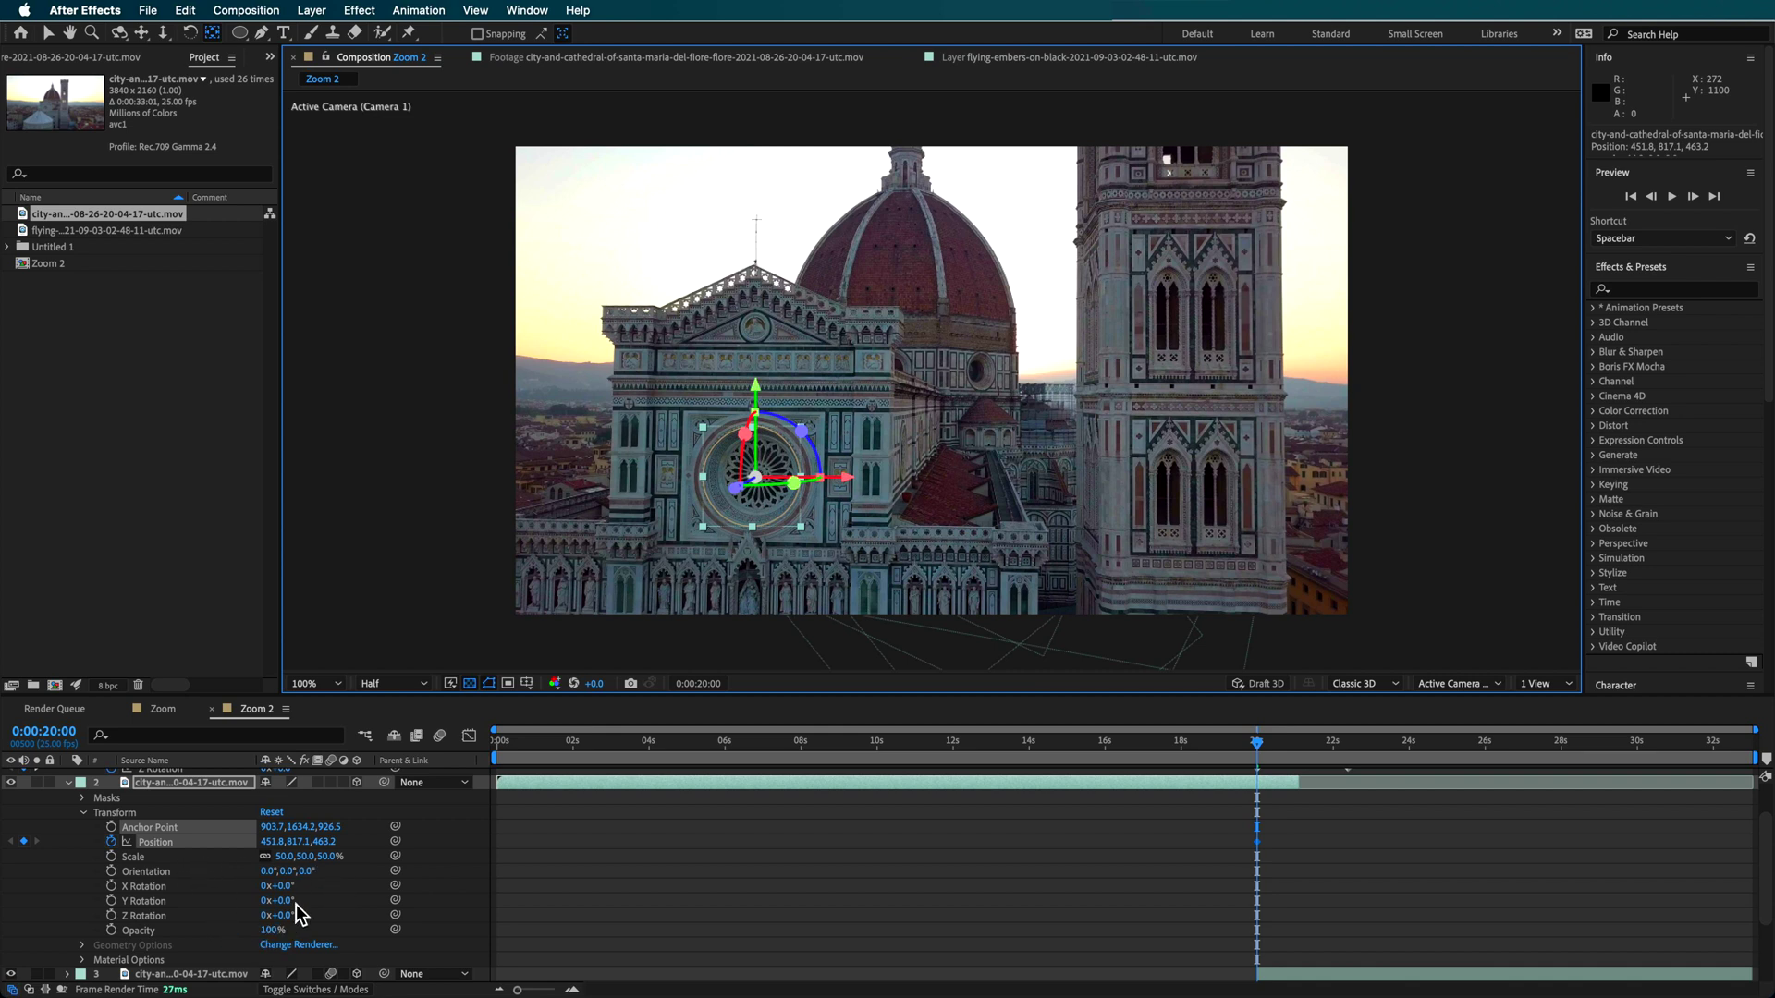
Step: Keyframe the rose window's Z Rotation so it spins to about 177° by 0:00:20:19
{"action": "left_click", "coordinate": [111, 915]}
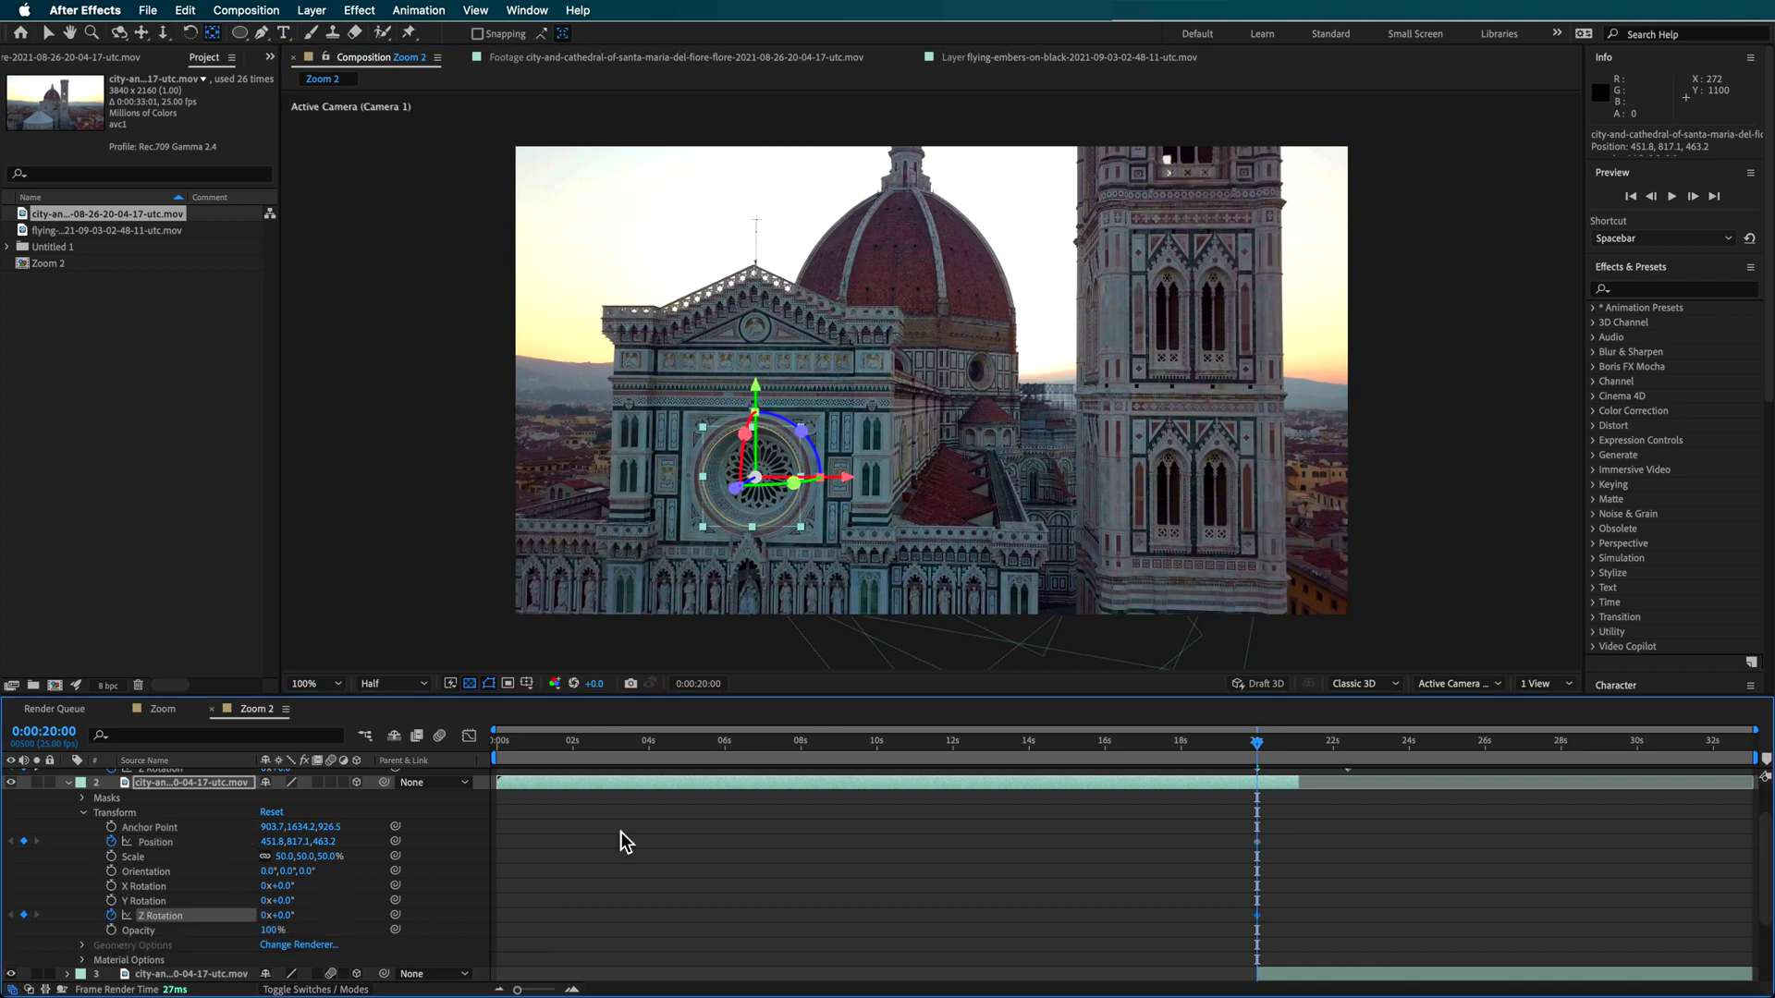
{"action": "left_click_drag", "start_coordinate": [1263, 744], "coordinate": [1288, 748]}
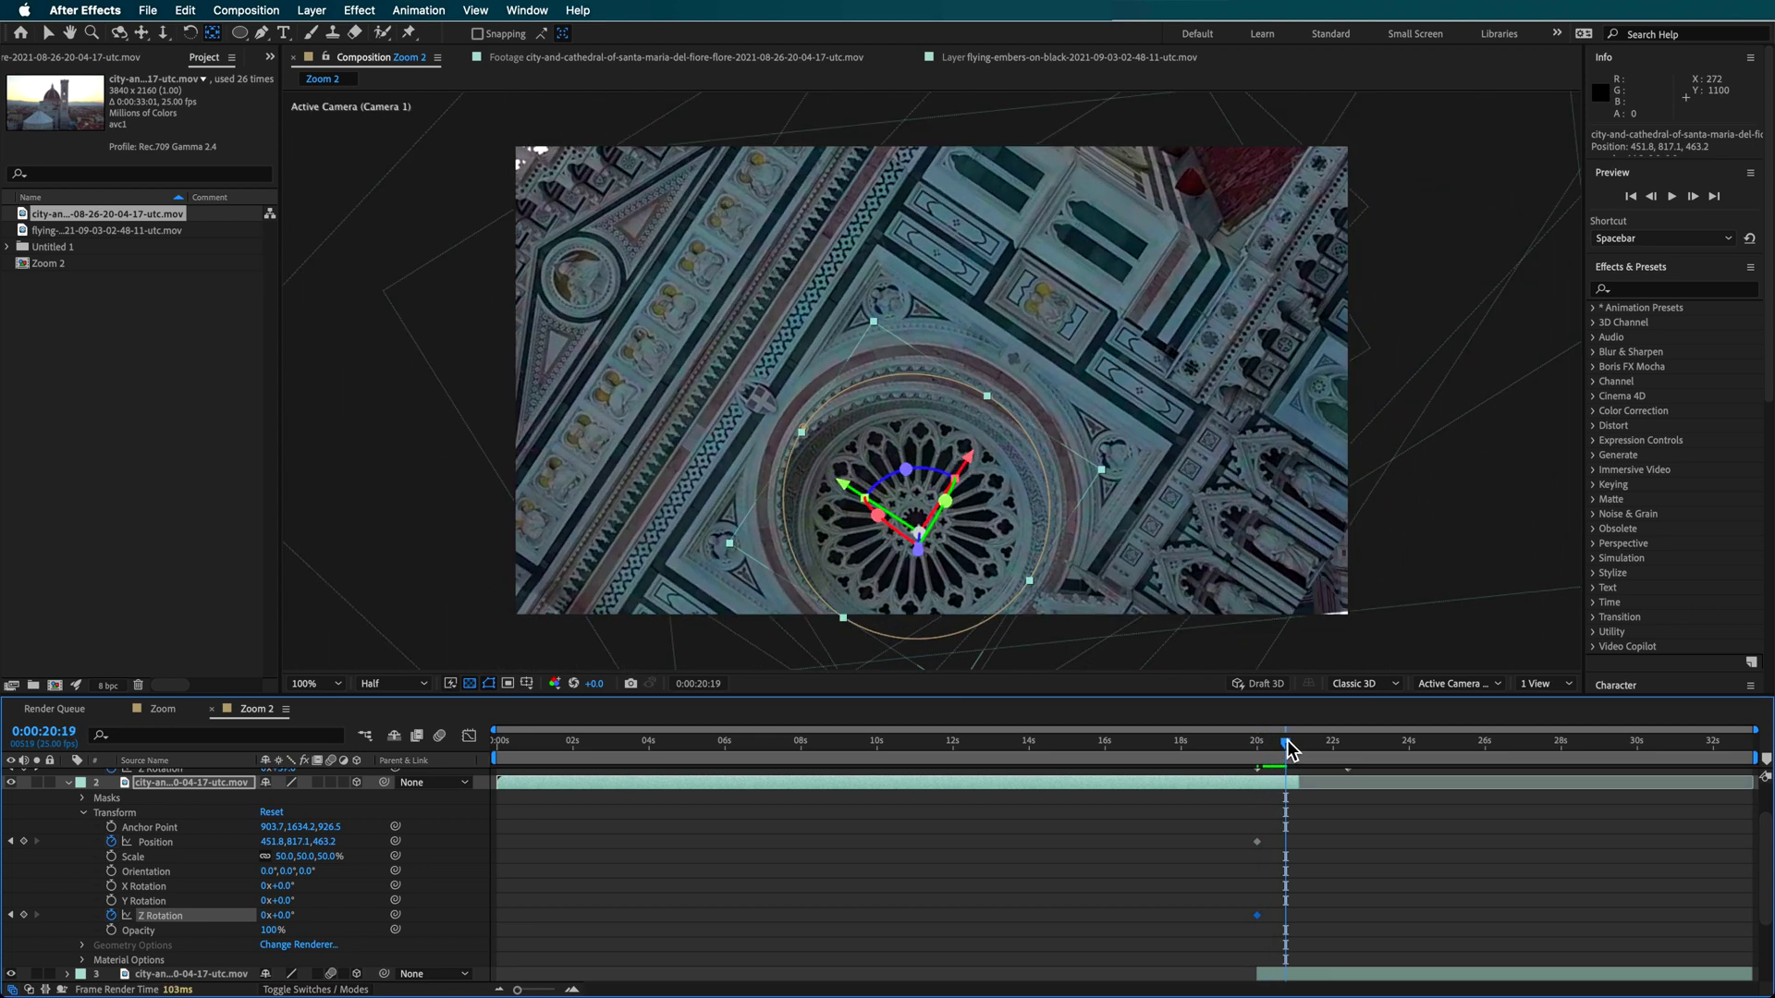
{"action": "left_click_drag", "start_coordinate": [290, 915], "coordinate": [404, 916]}
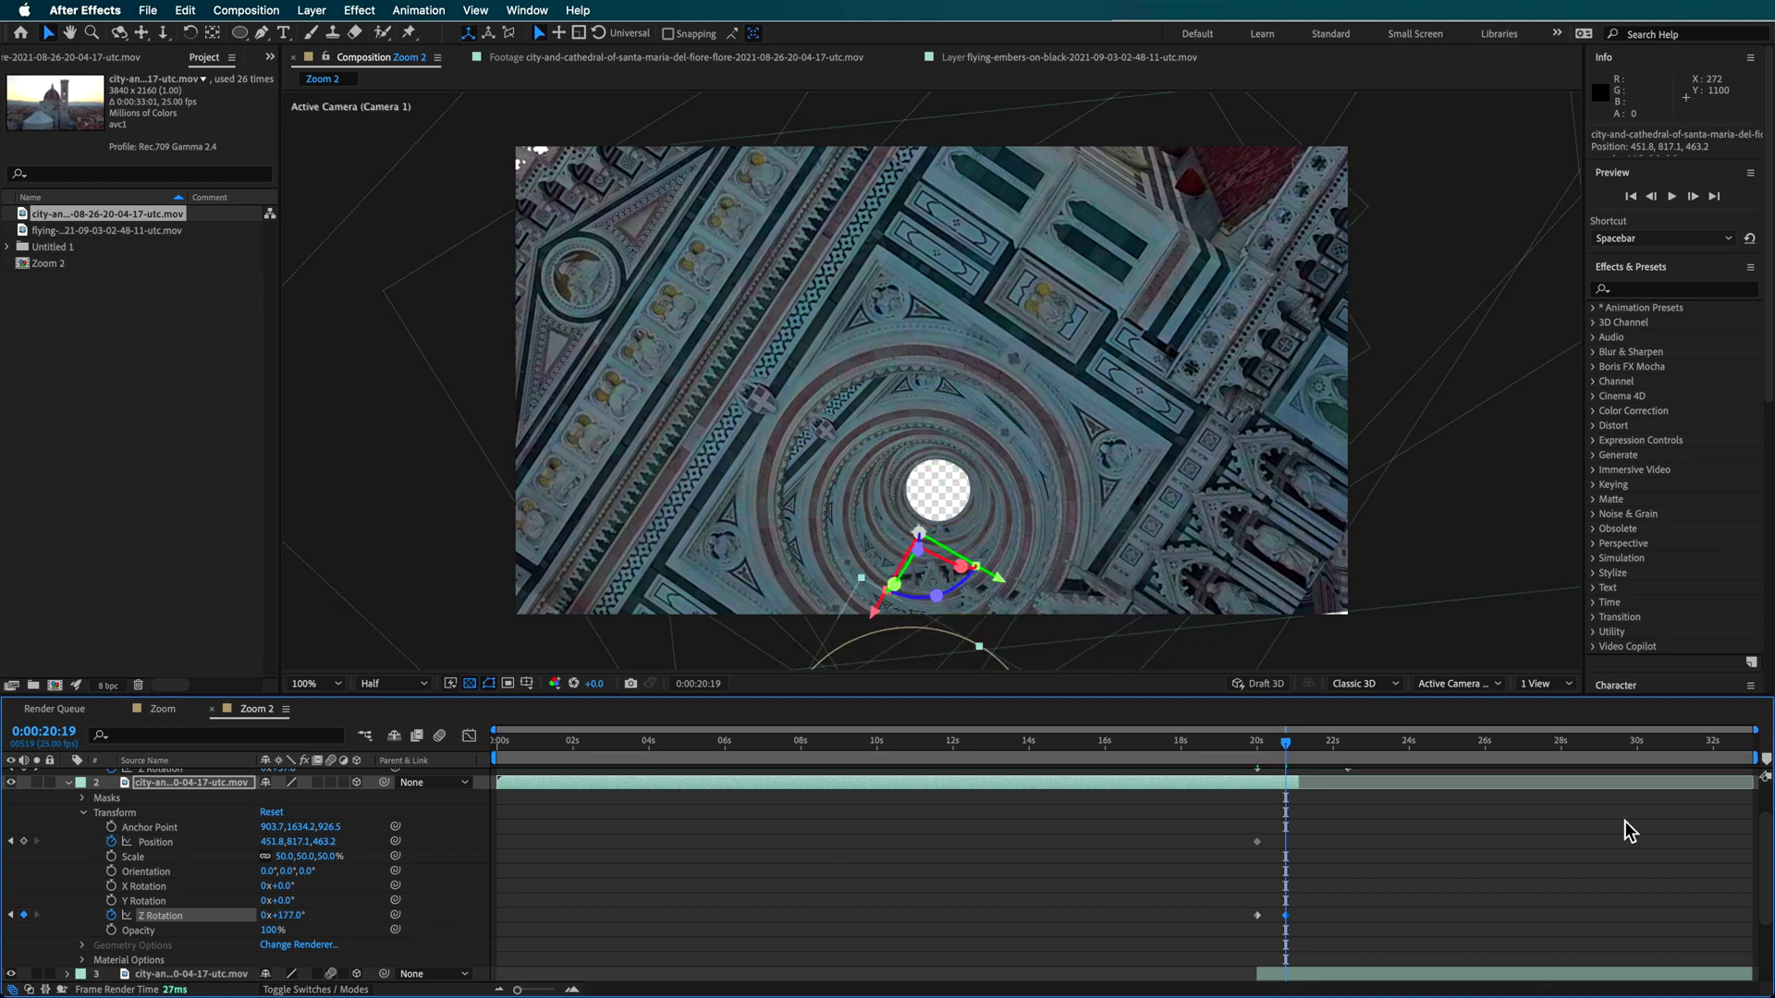
{"action": "left_click_drag", "start_coordinate": [1273, 742], "coordinate": [1289, 752]}
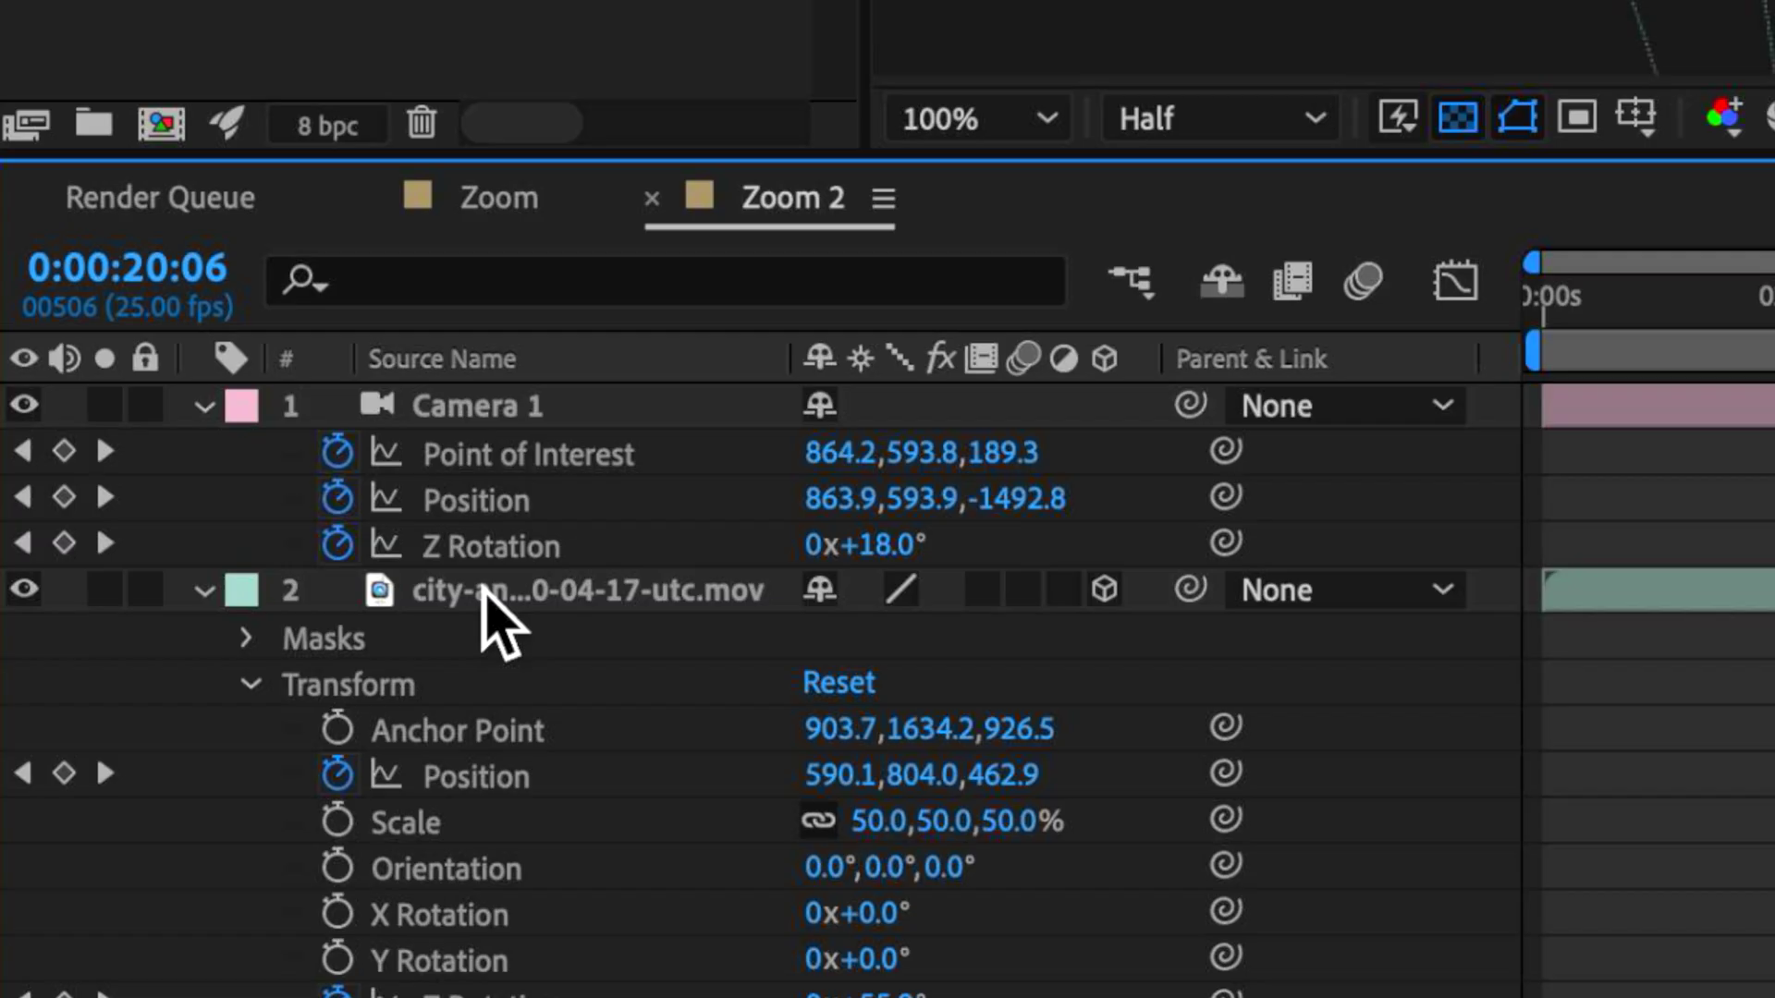
Step: Duplicate the window layer, invert its Mask 1, and trim the copy to start at the zoom
{"action": "left_click", "coordinate": [485, 593]}
{"action": "key", "text": "ctrl+d"}
{"action": "key", "text": "m"}
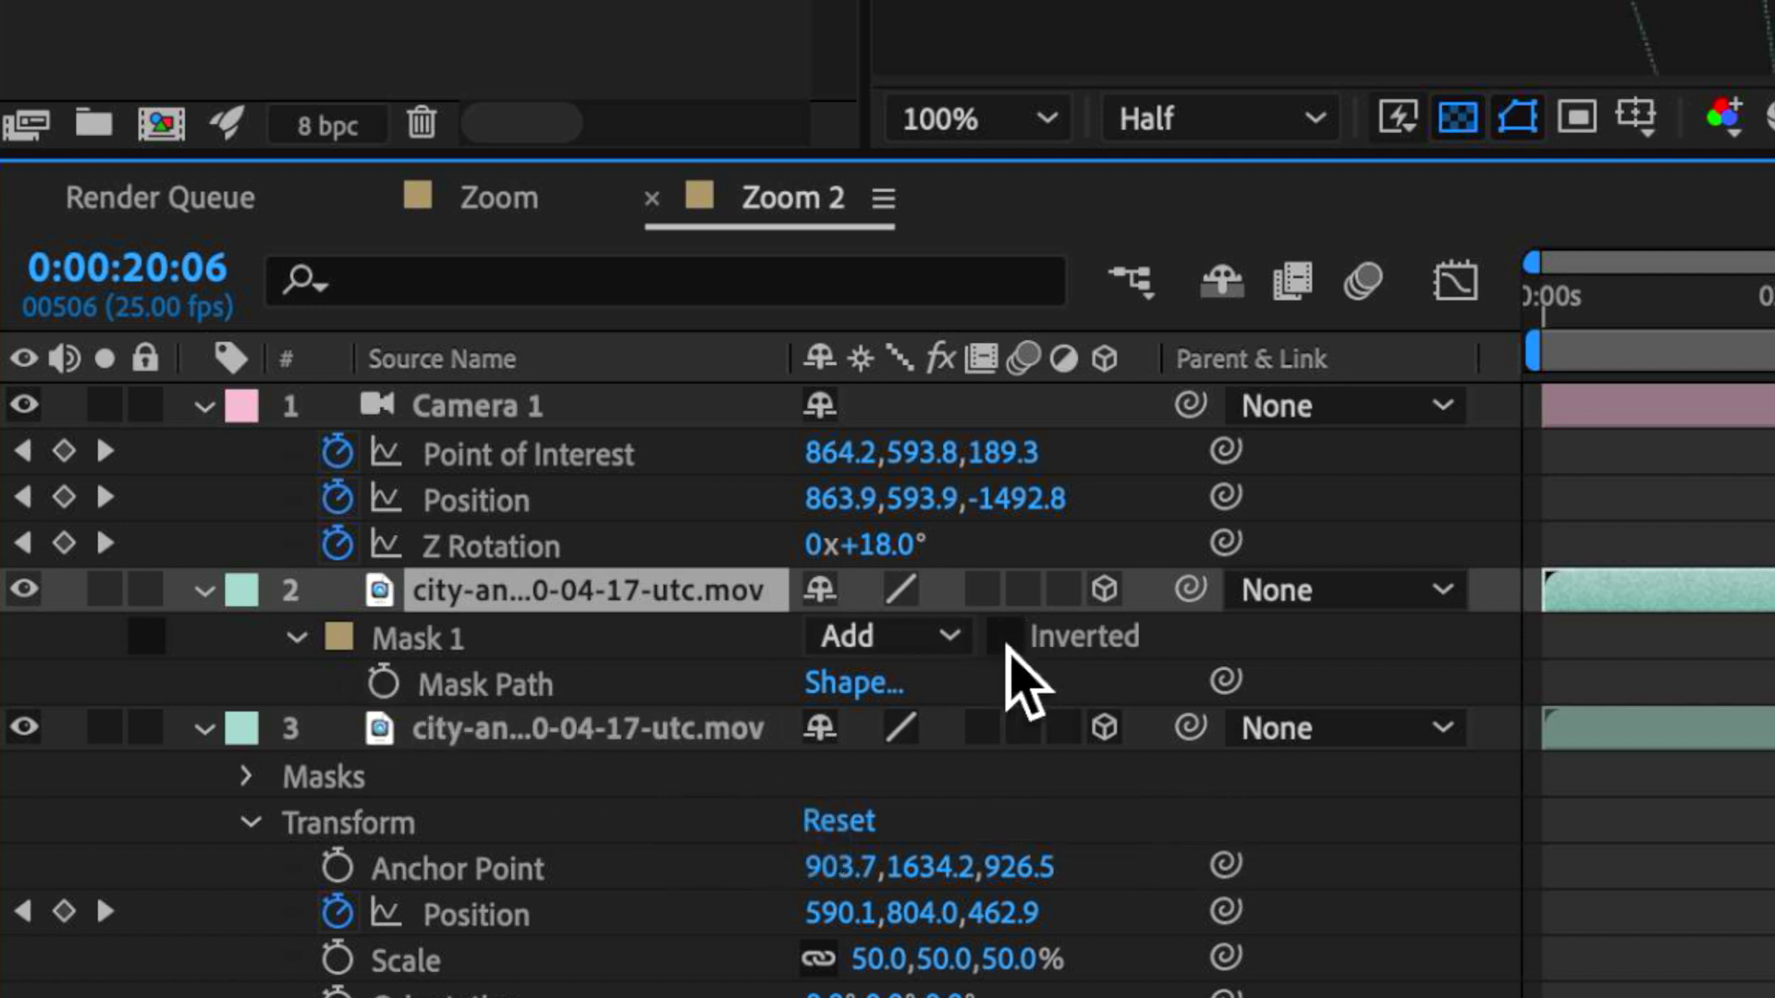
{"action": "left_click", "coordinate": [1005, 637]}
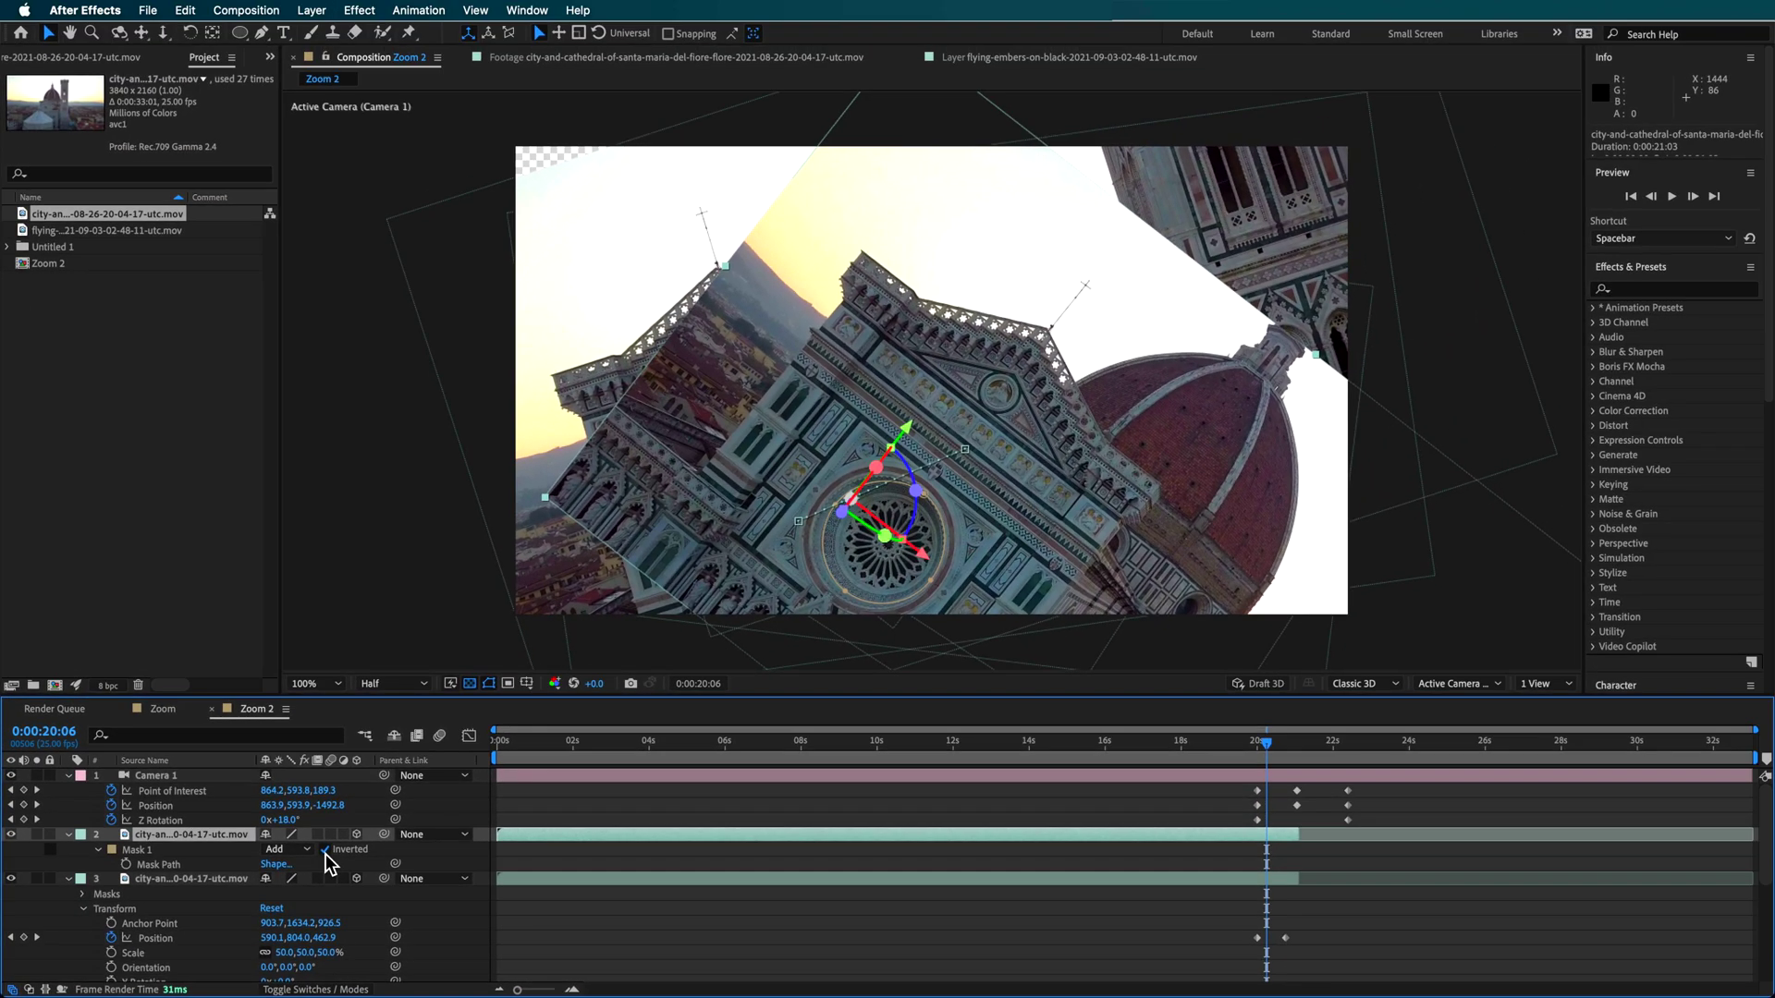
{"action": "left_click_drag", "start_coordinate": [1266, 747], "coordinate": [1253, 748]}
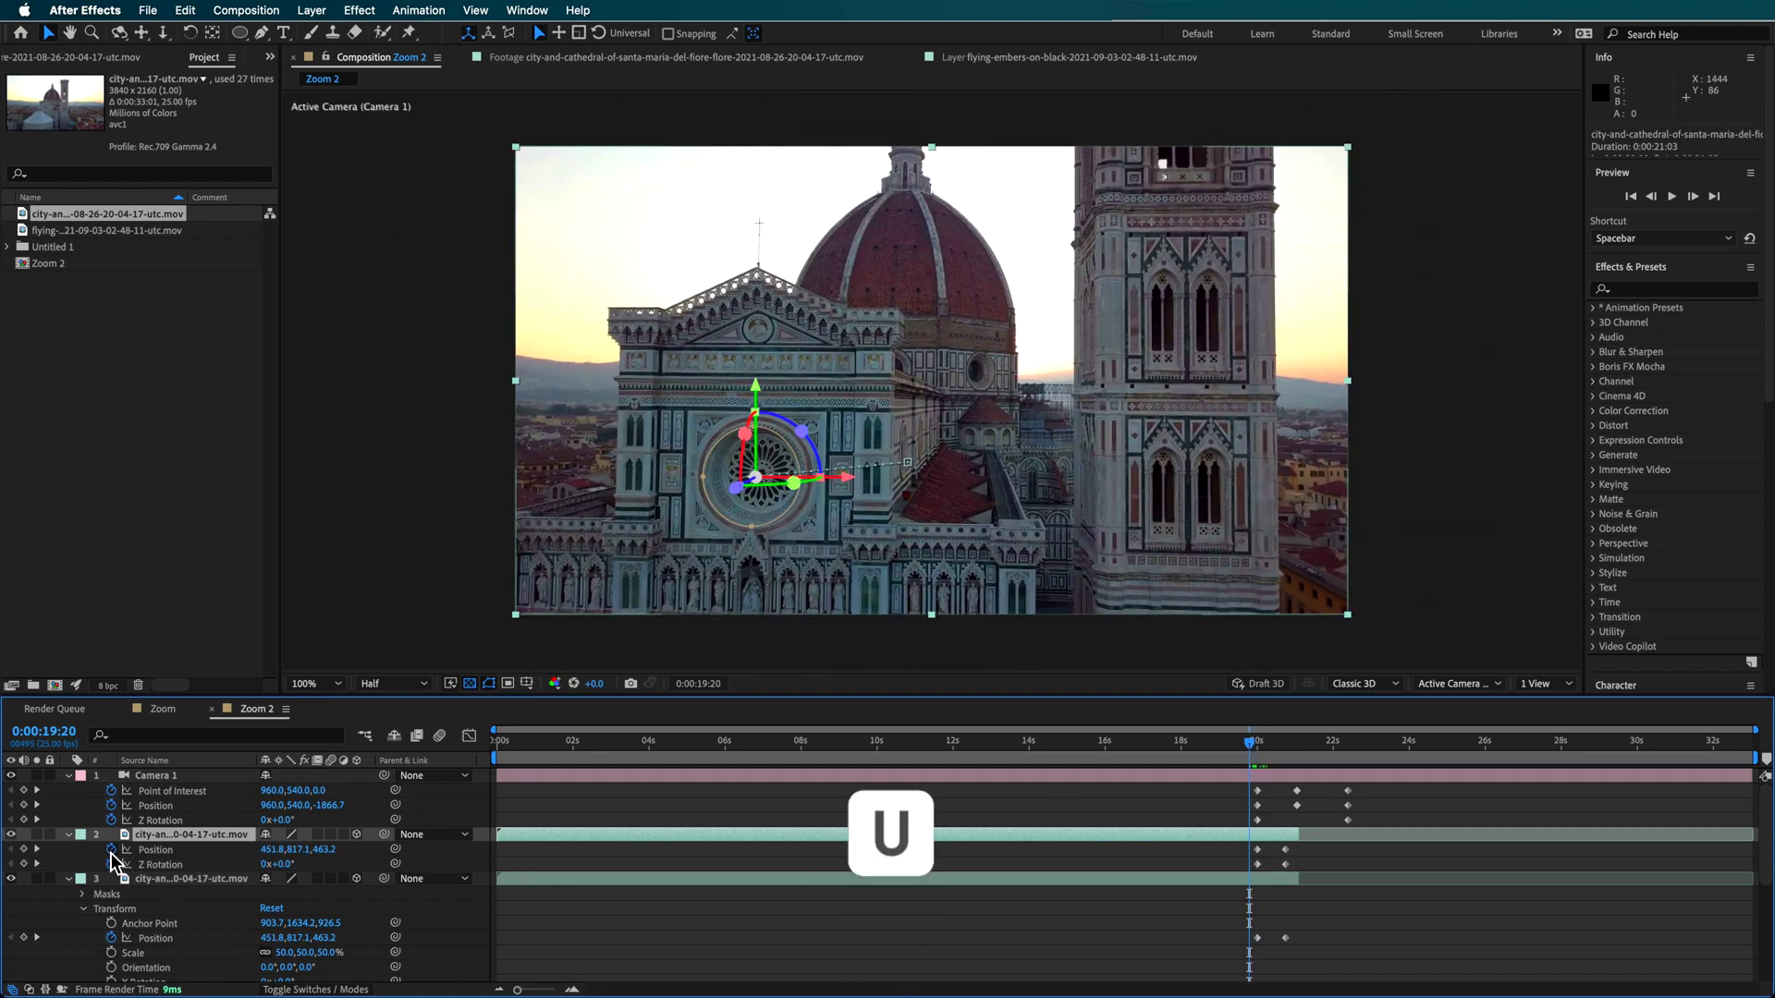
{"action": "key", "text": "k"}
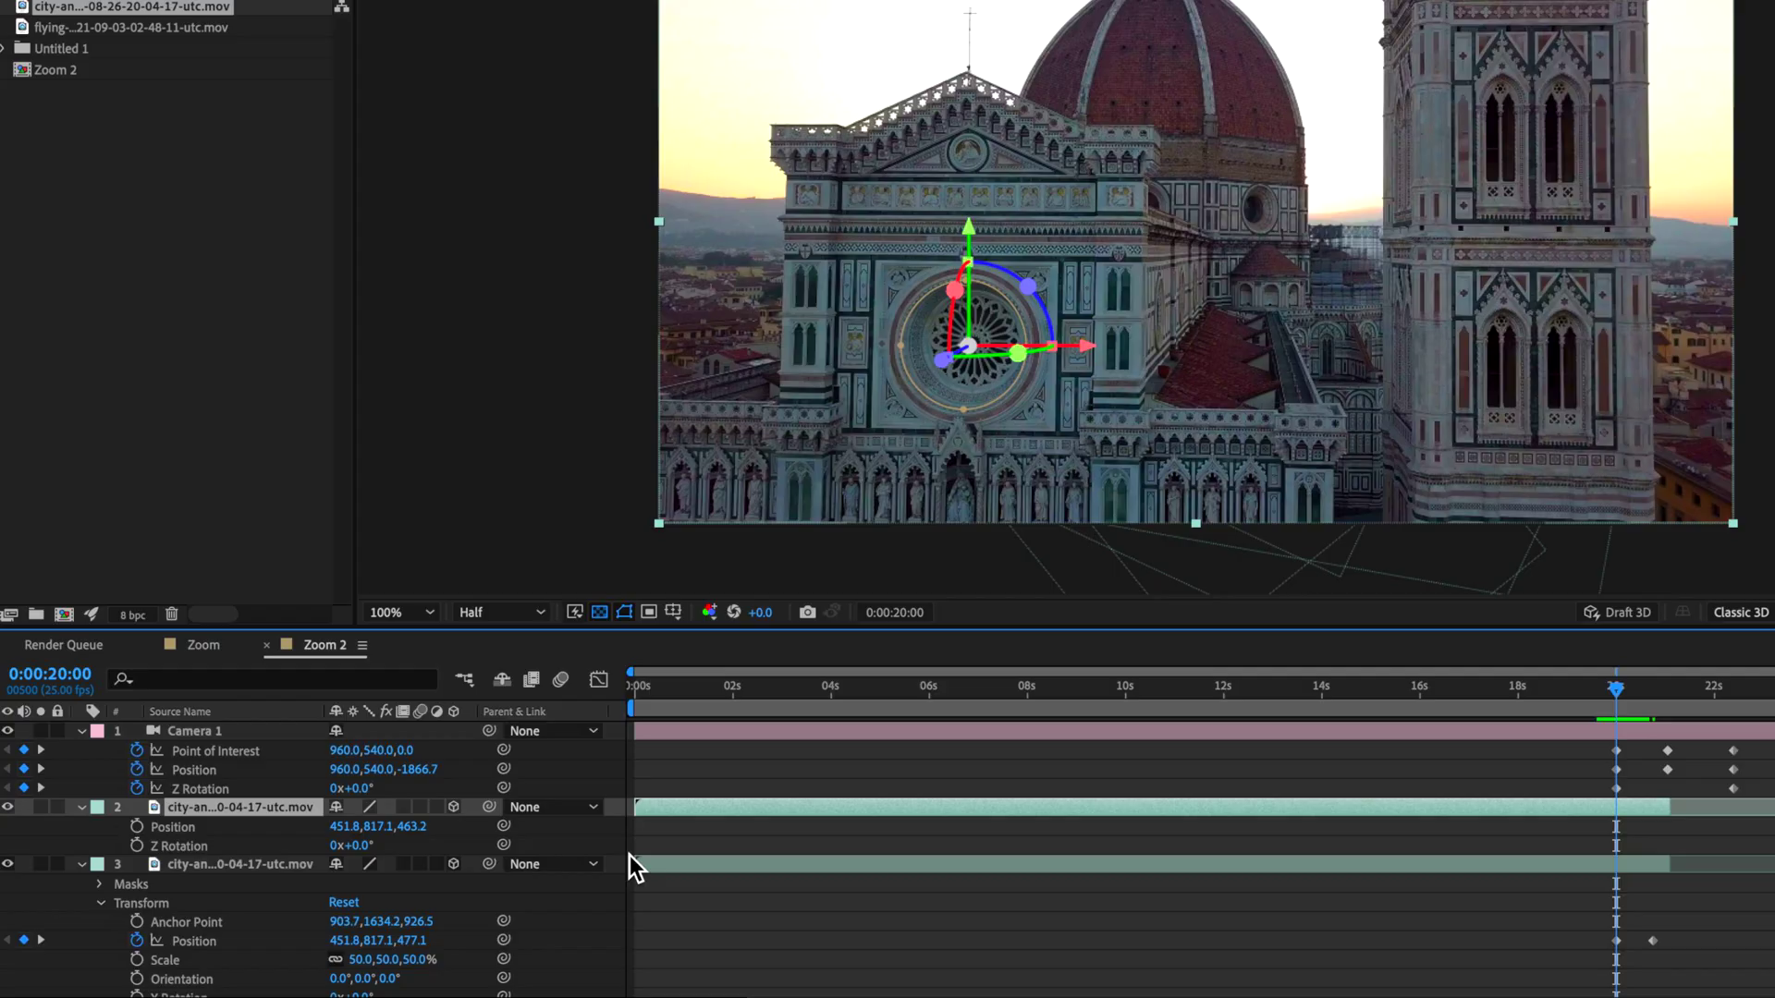
{"action": "left_click_drag", "start_coordinate": [637, 863], "coordinate": [1101, 872]}
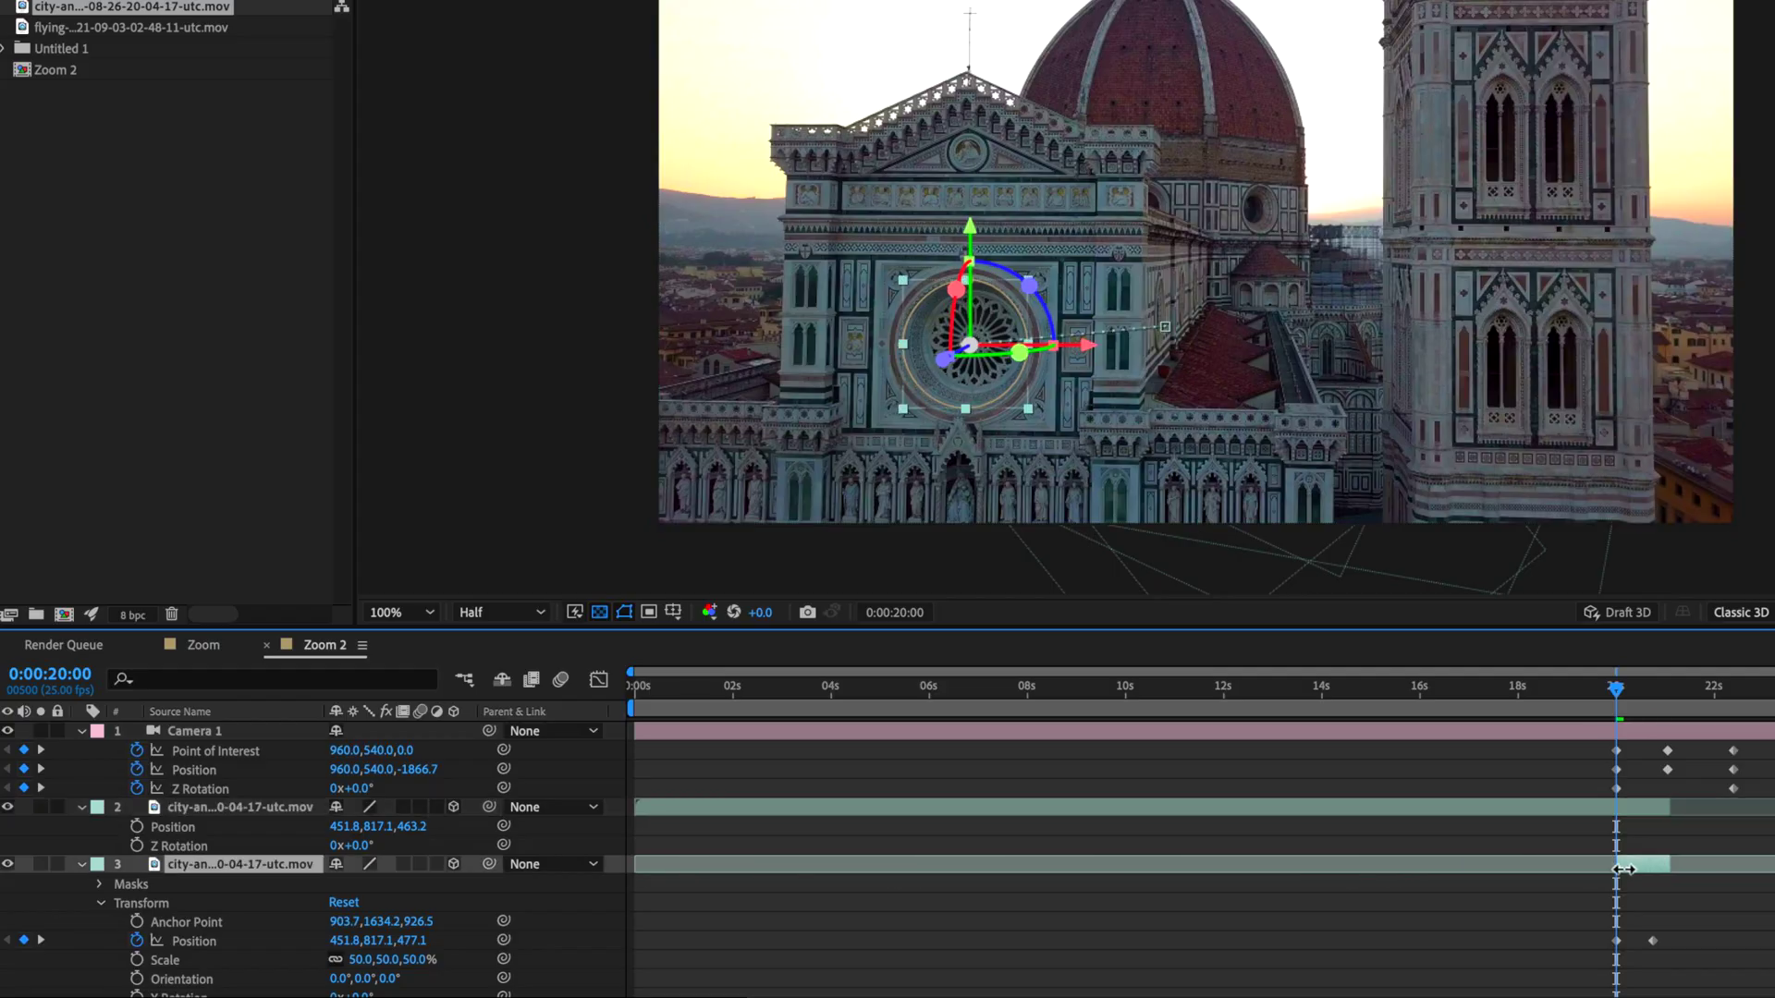
Step: Split the full cathedral clip at 0:00:20:00 and move the second piece higher in the stack
{"action": "left_click", "coordinate": [1100, 805]}
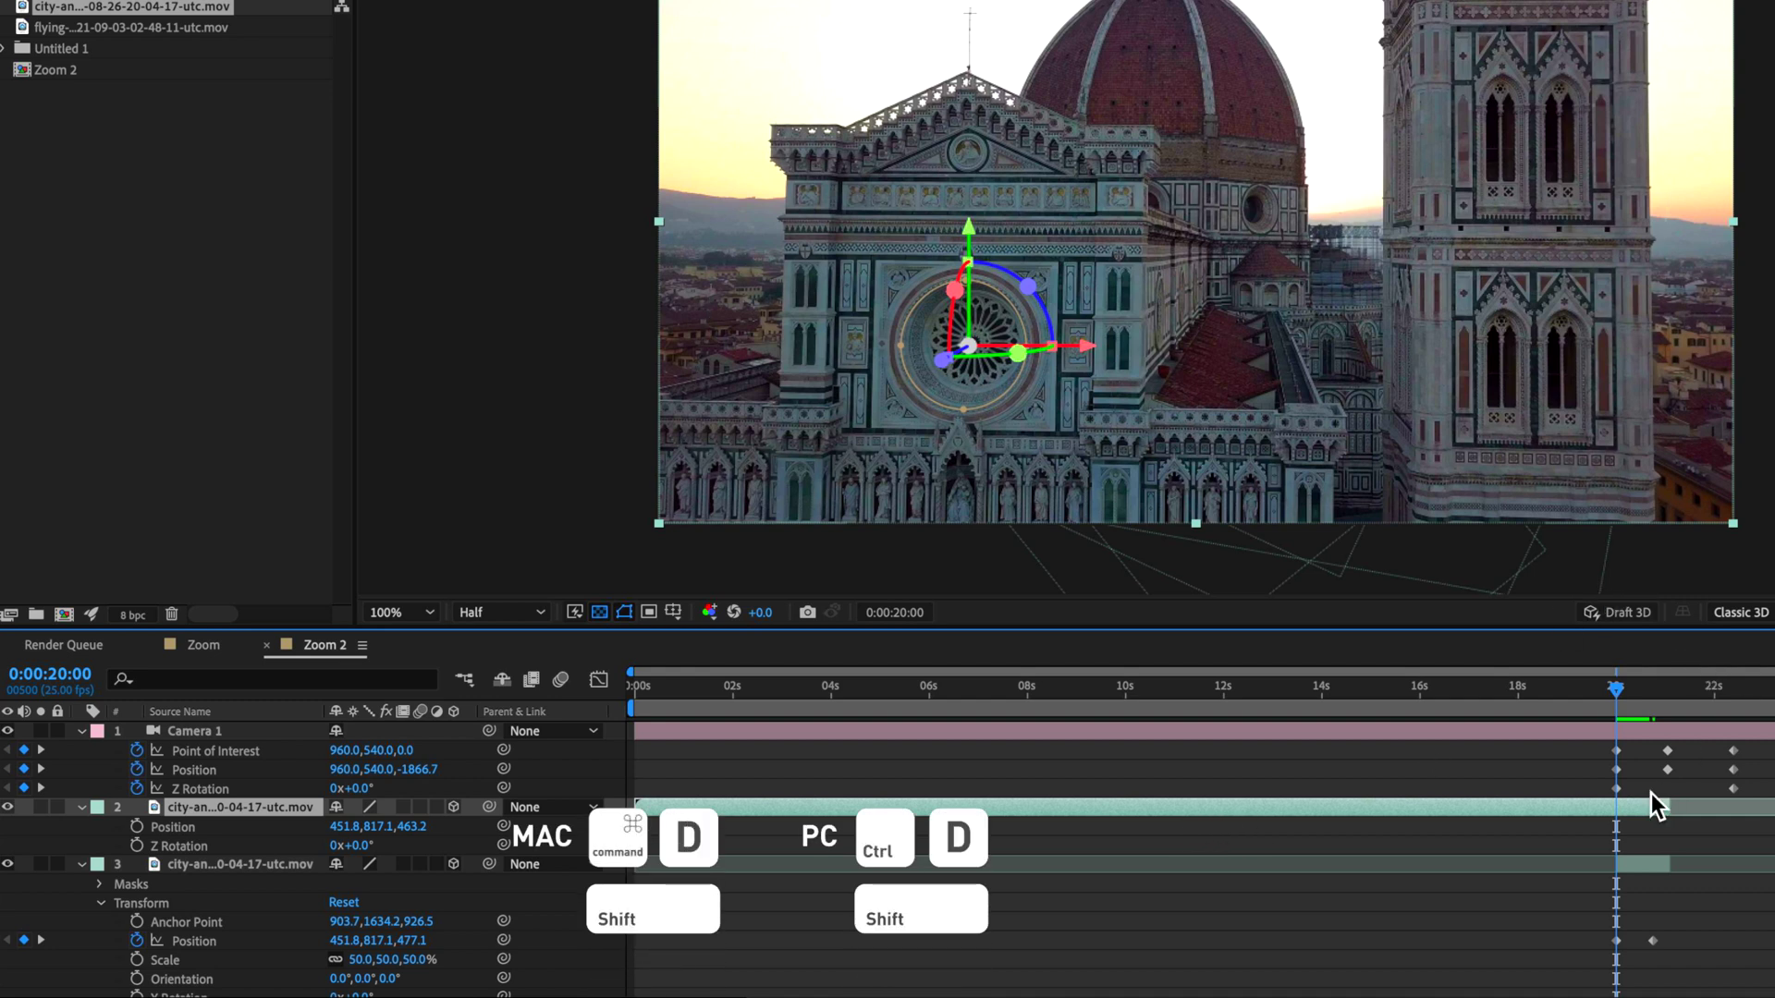
{"action": "key", "text": "super+shift+d"}
{"action": "left_click", "coordinate": [1577, 835]}
{"action": "left_click_drag", "start_coordinate": [231, 829], "coordinate": [231, 808]}
{"action": "key", "text": "m"}
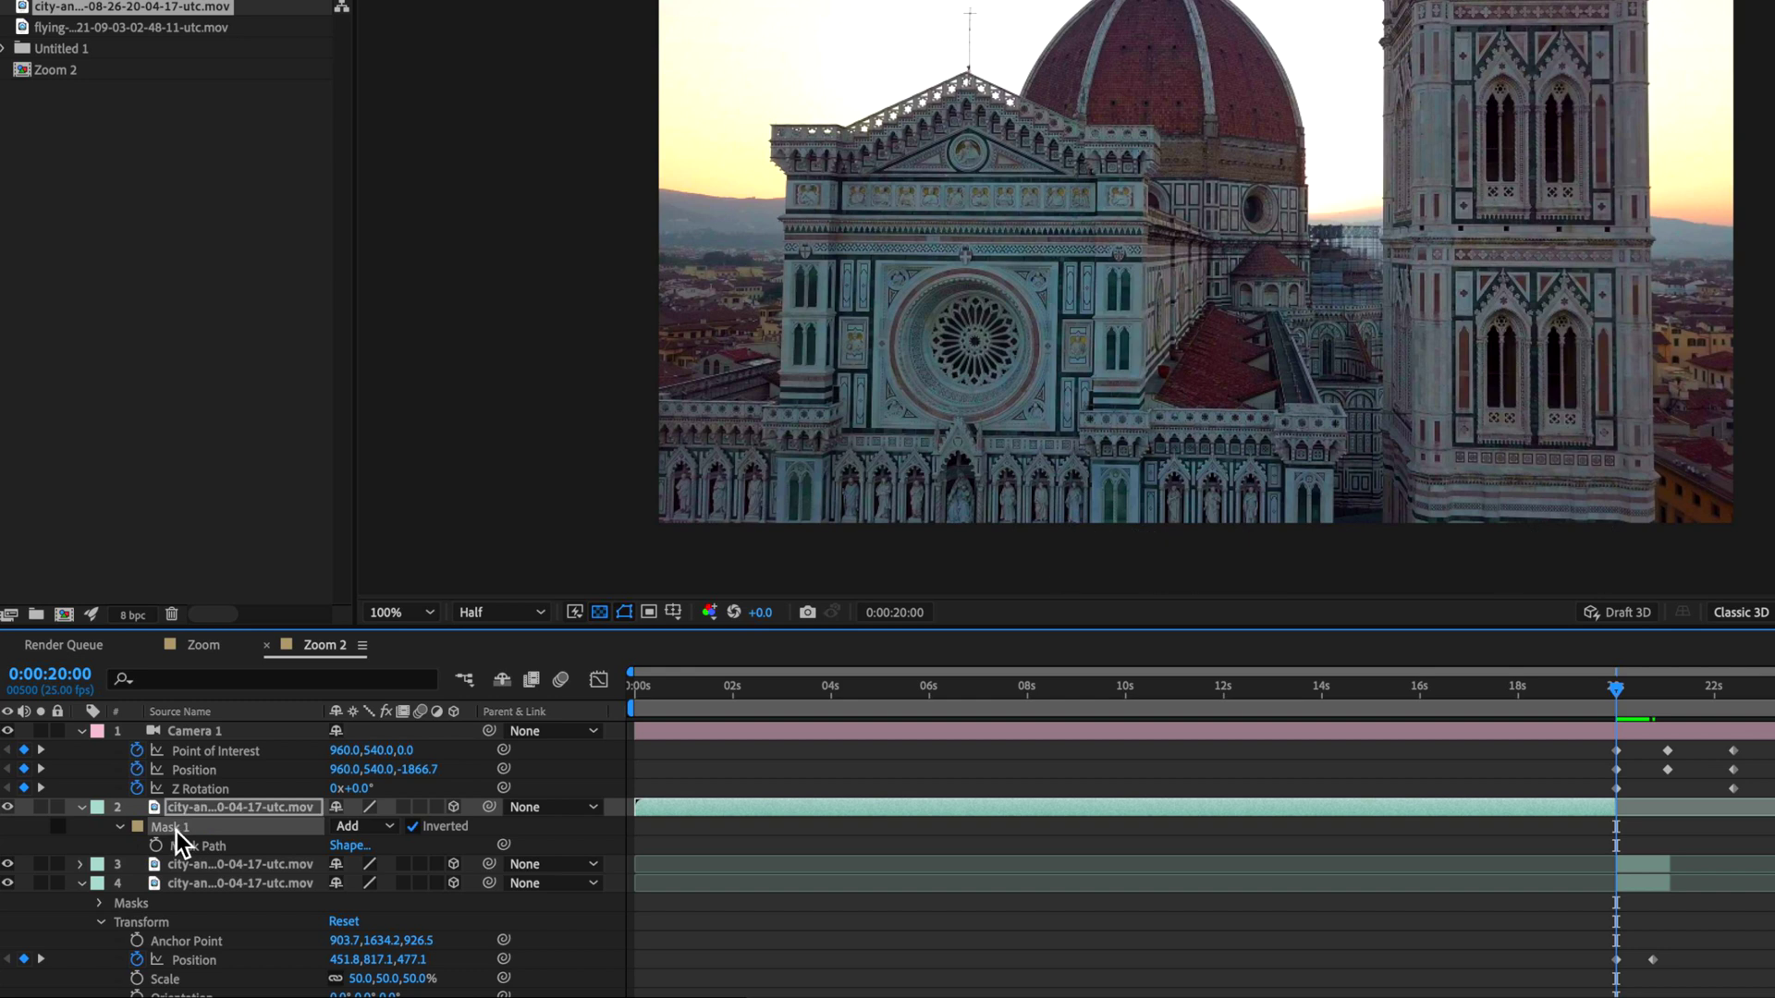
{"action": "key", "text": "m"}
{"action": "left_click", "coordinate": [1579, 785]}
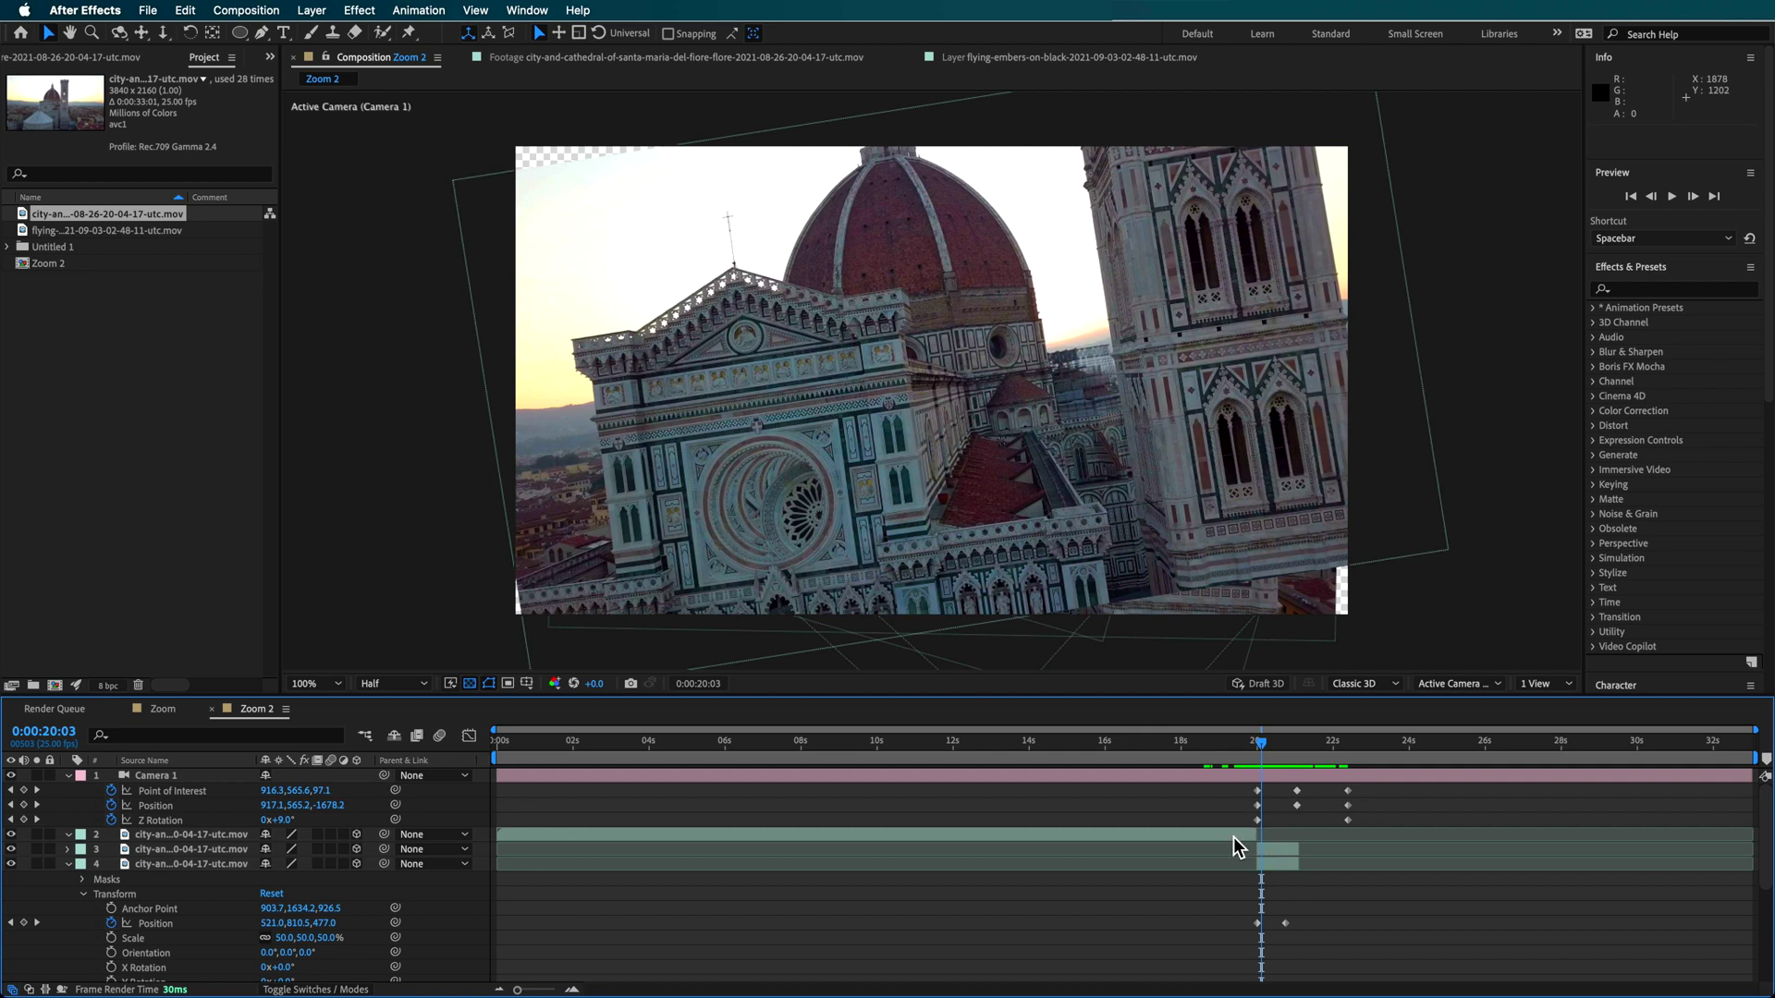
Step: Apply Motion Tile to the middle cathedral layer at 500×740 output with mirrored edges, checking frames near 20s
{"action": "left_click", "coordinate": [1272, 848]}
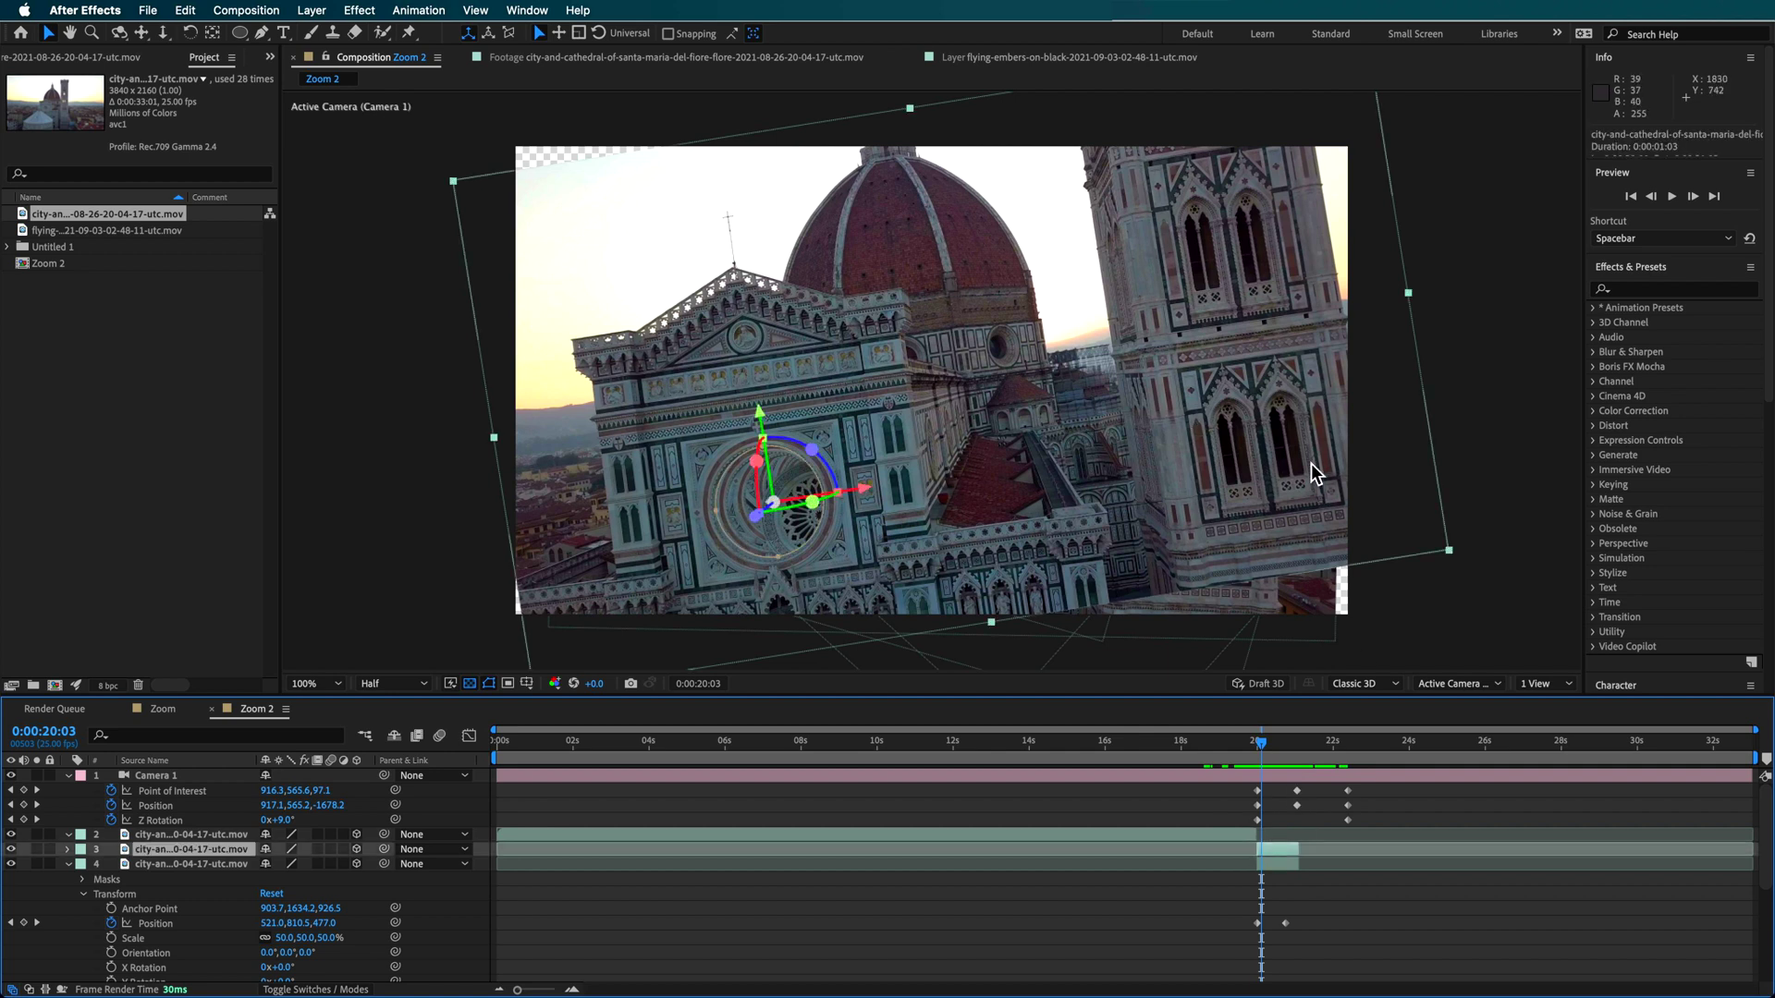
{"action": "left_click", "coordinate": [1642, 290]}
{"action": "type", "text": "mot"}
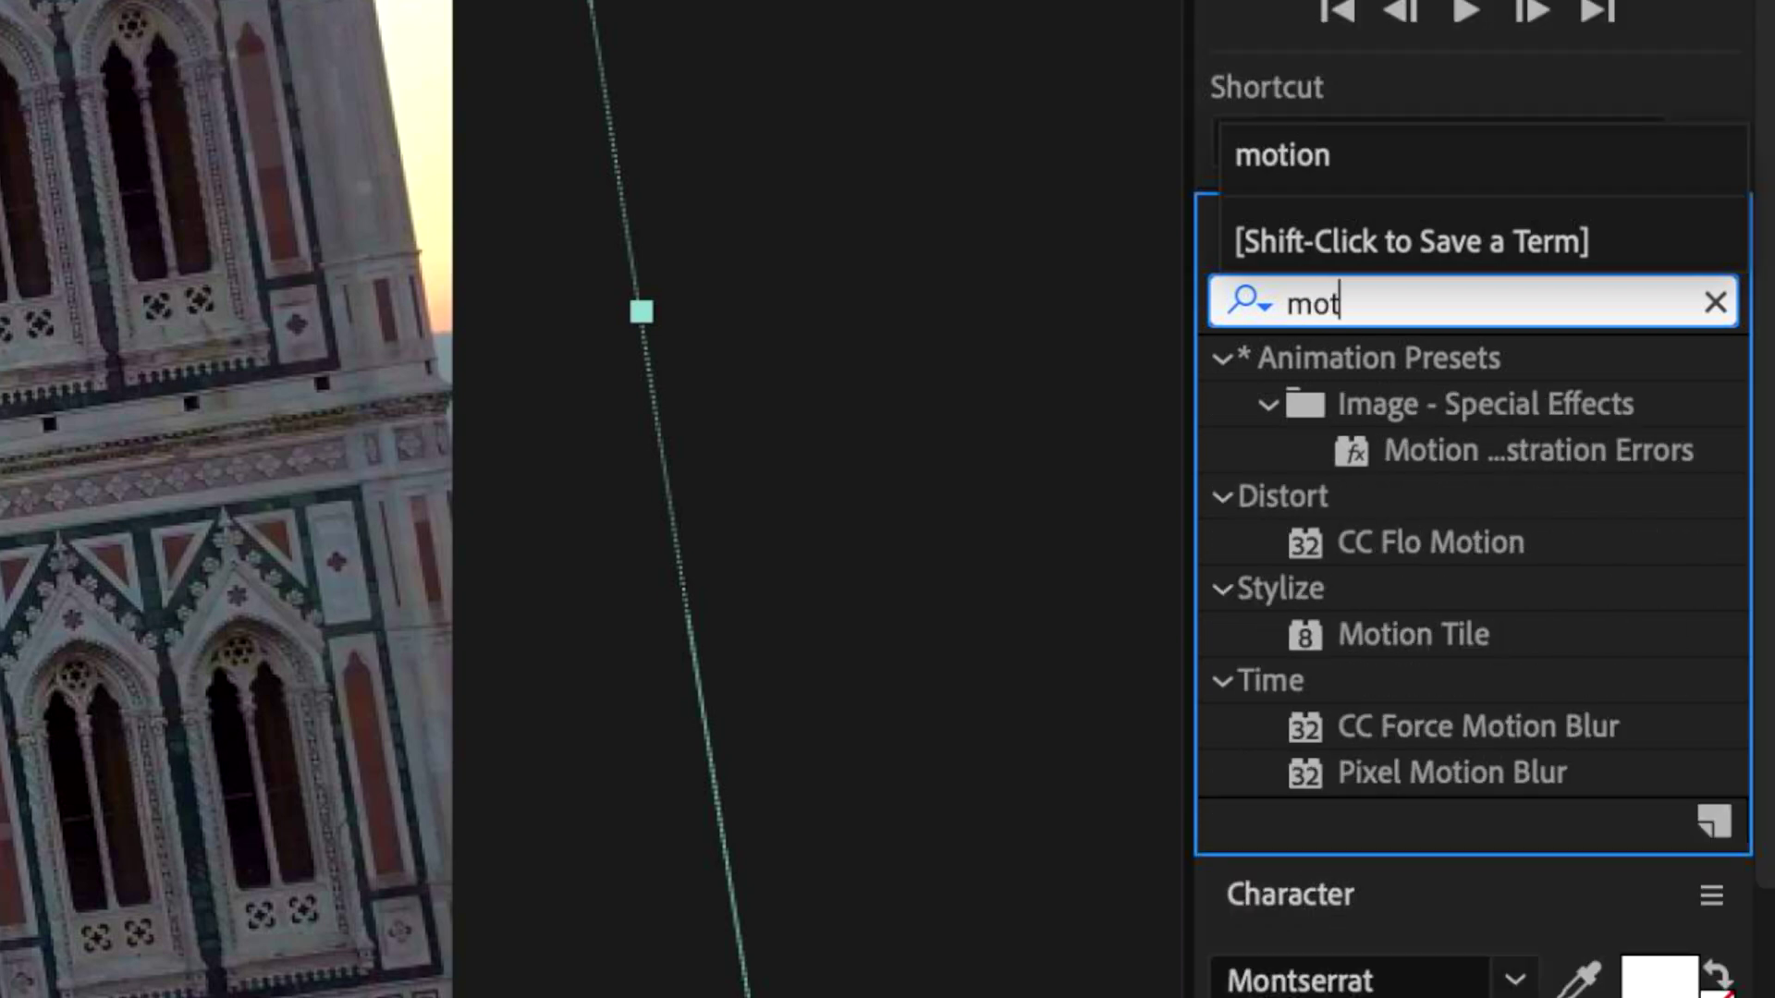
{"action": "type", "text": "ion"}
{"action": "double_click", "coordinate": [1441, 637]}
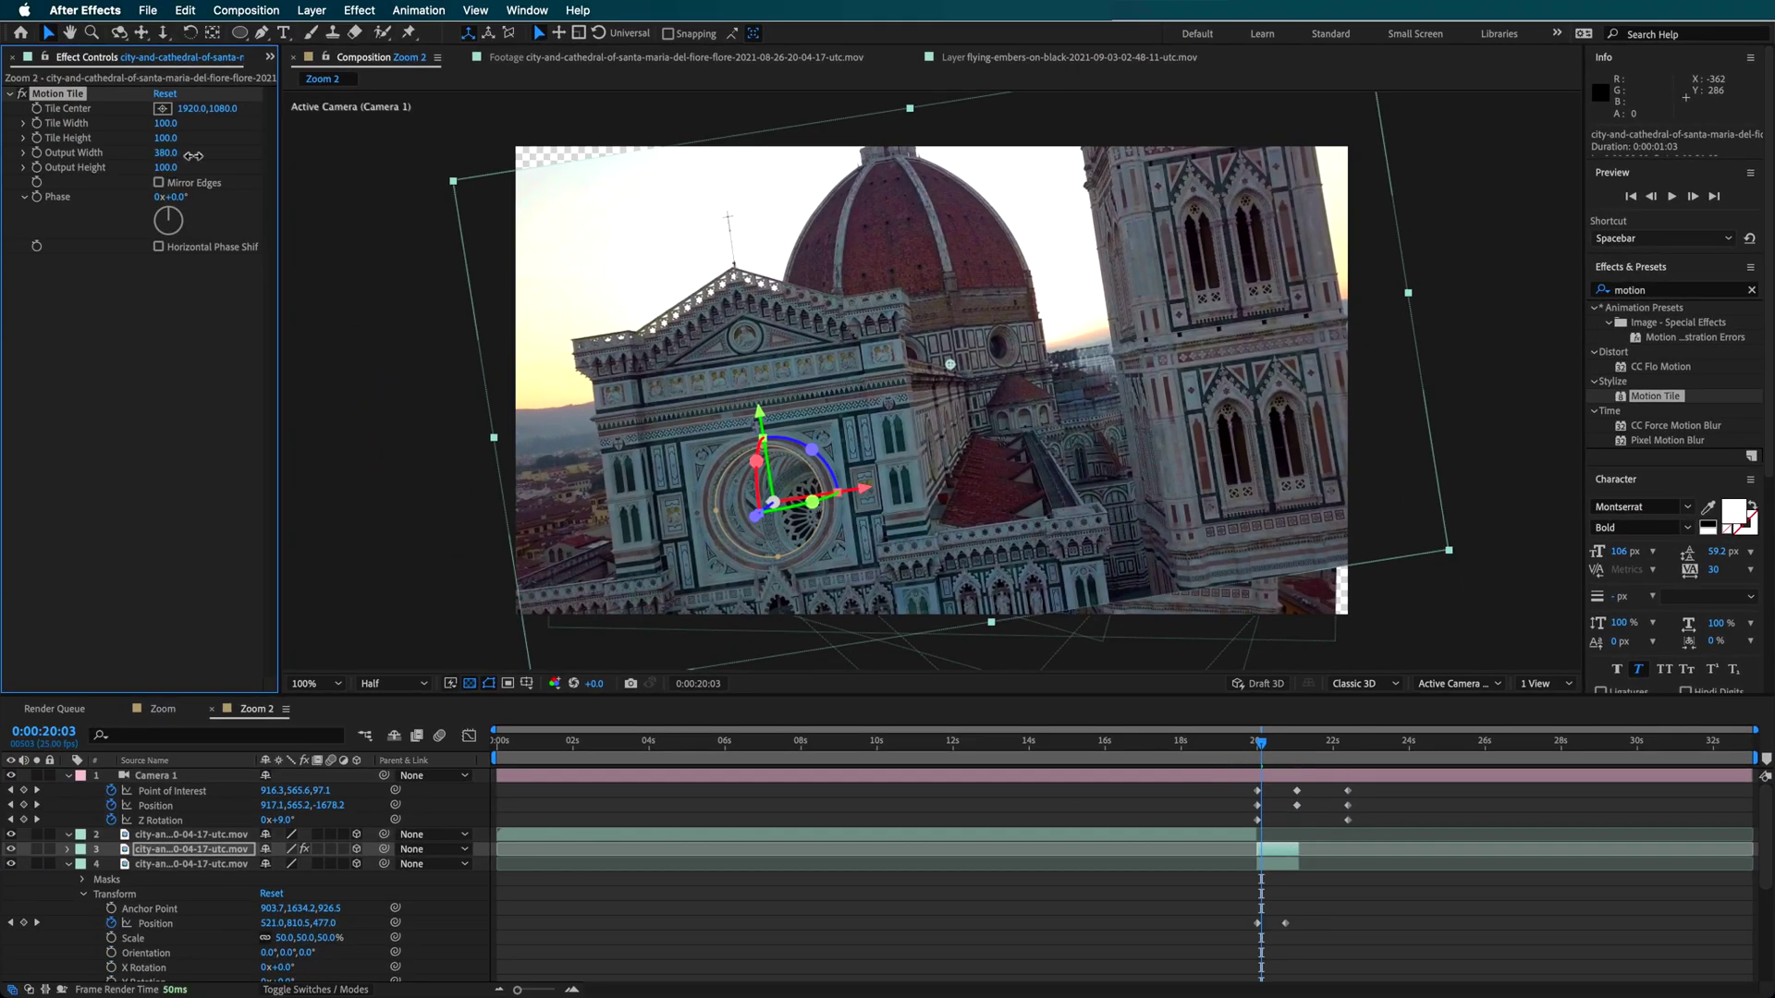
{"action": "left_click_drag", "start_coordinate": [212, 173], "coordinate": [225, 172]}
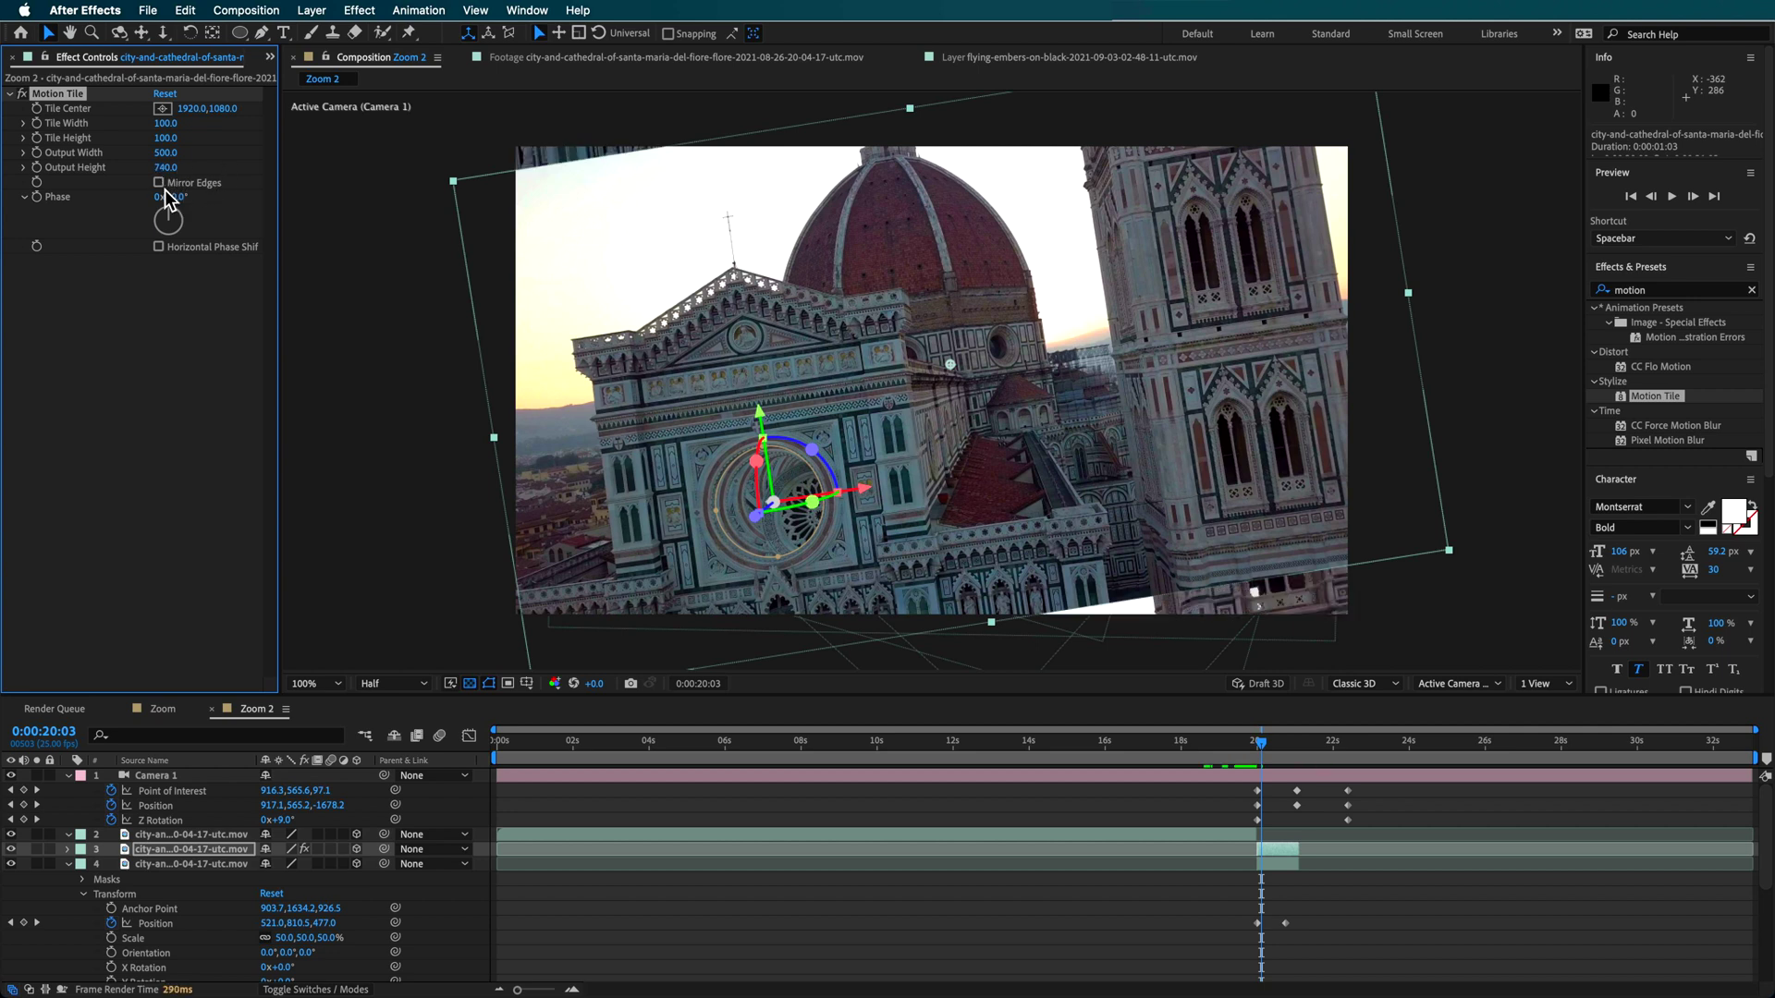
{"action": "left_click", "coordinate": [1163, 892]}
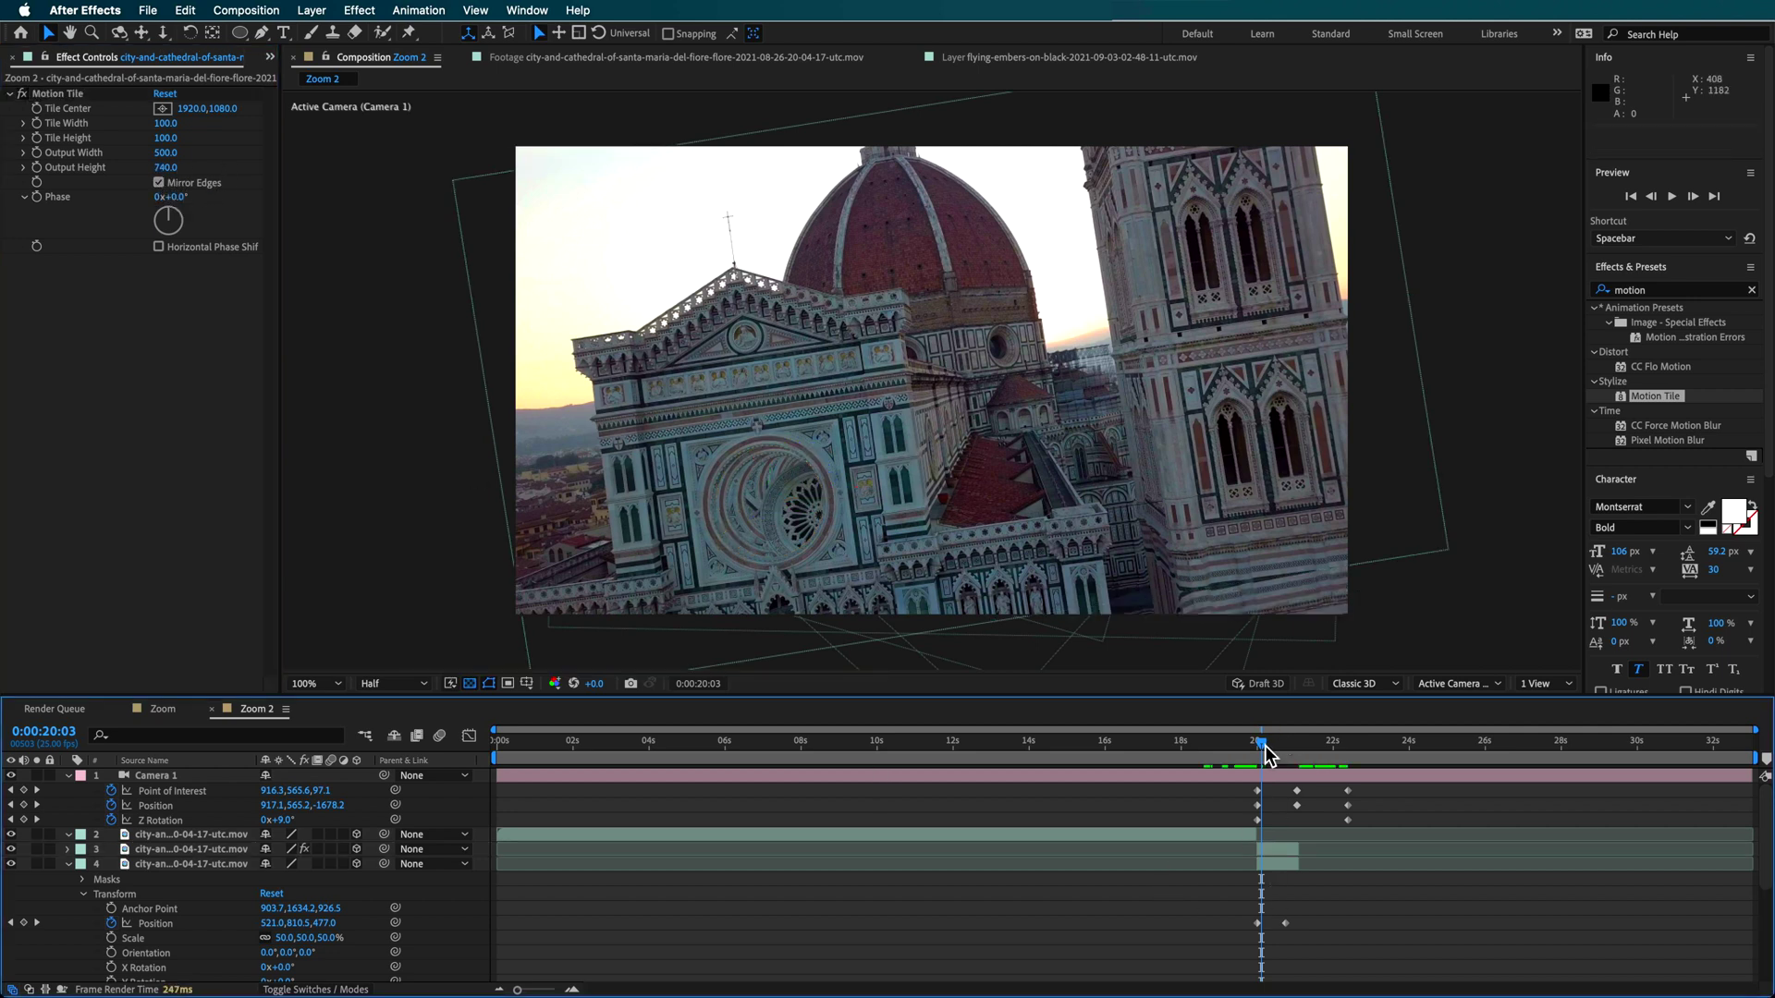
{"action": "left_click_drag", "start_coordinate": [1266, 753], "coordinate": [1276, 745]}
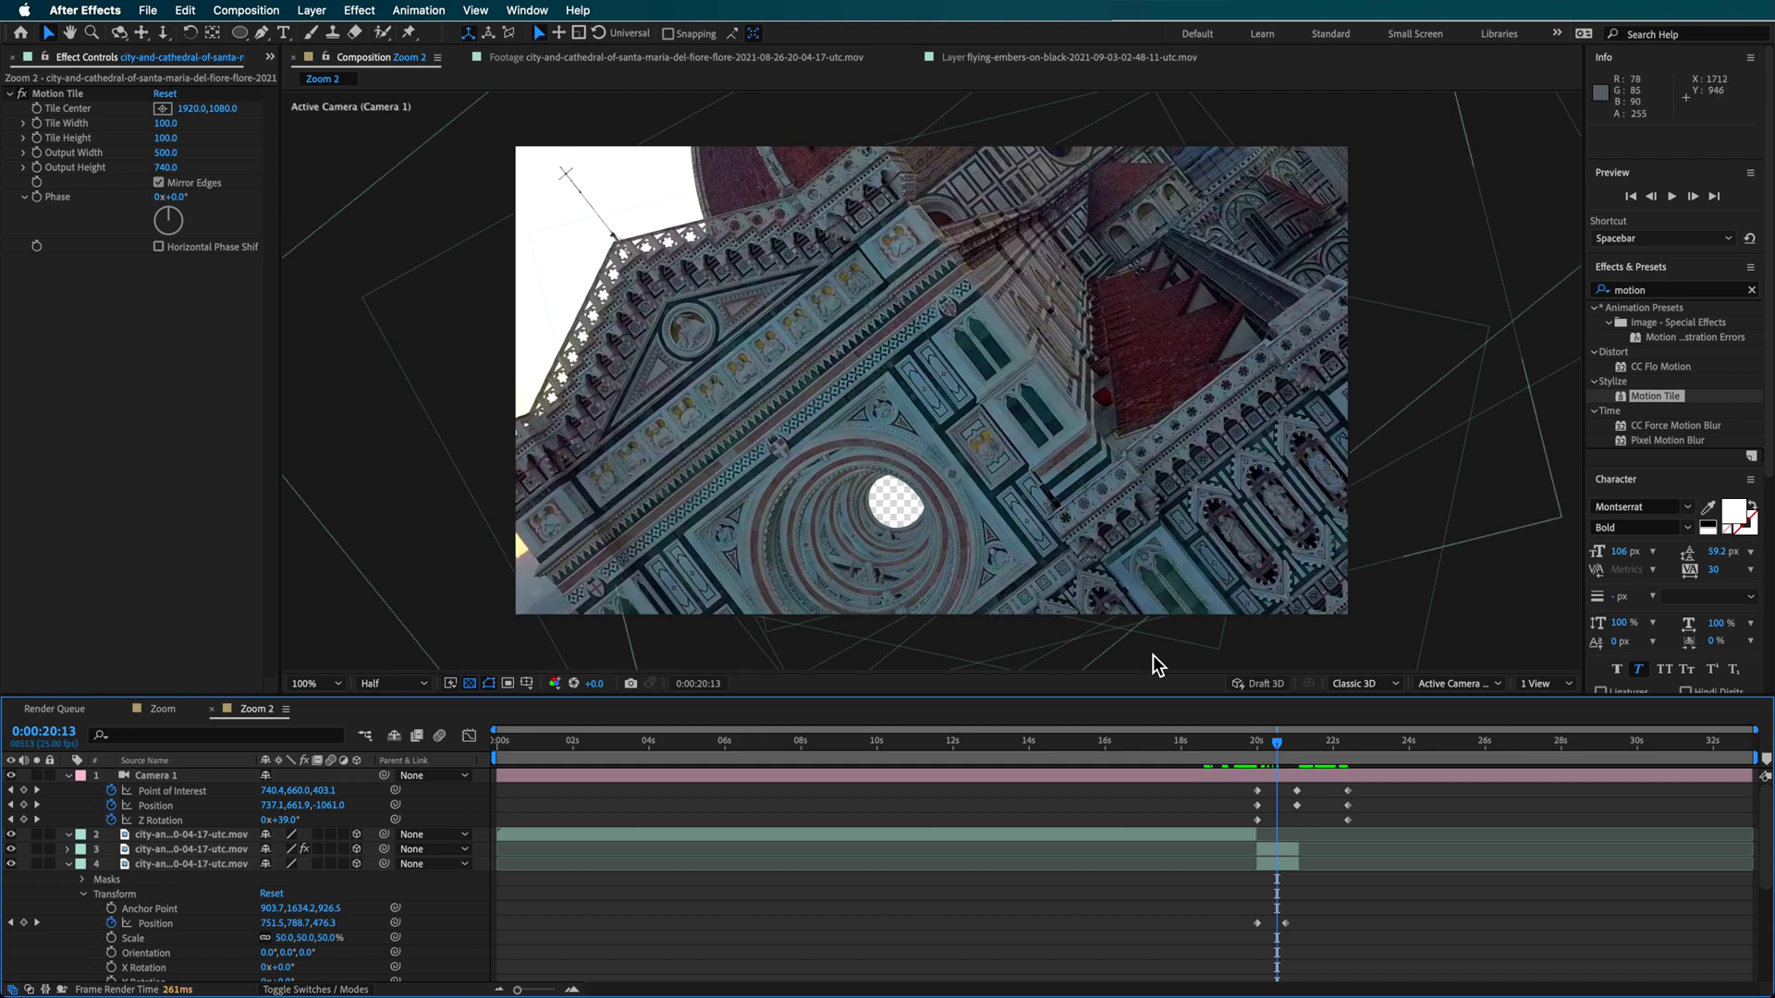
{"action": "left_click_drag", "start_coordinate": [1294, 749], "coordinate": [1241, 745]}
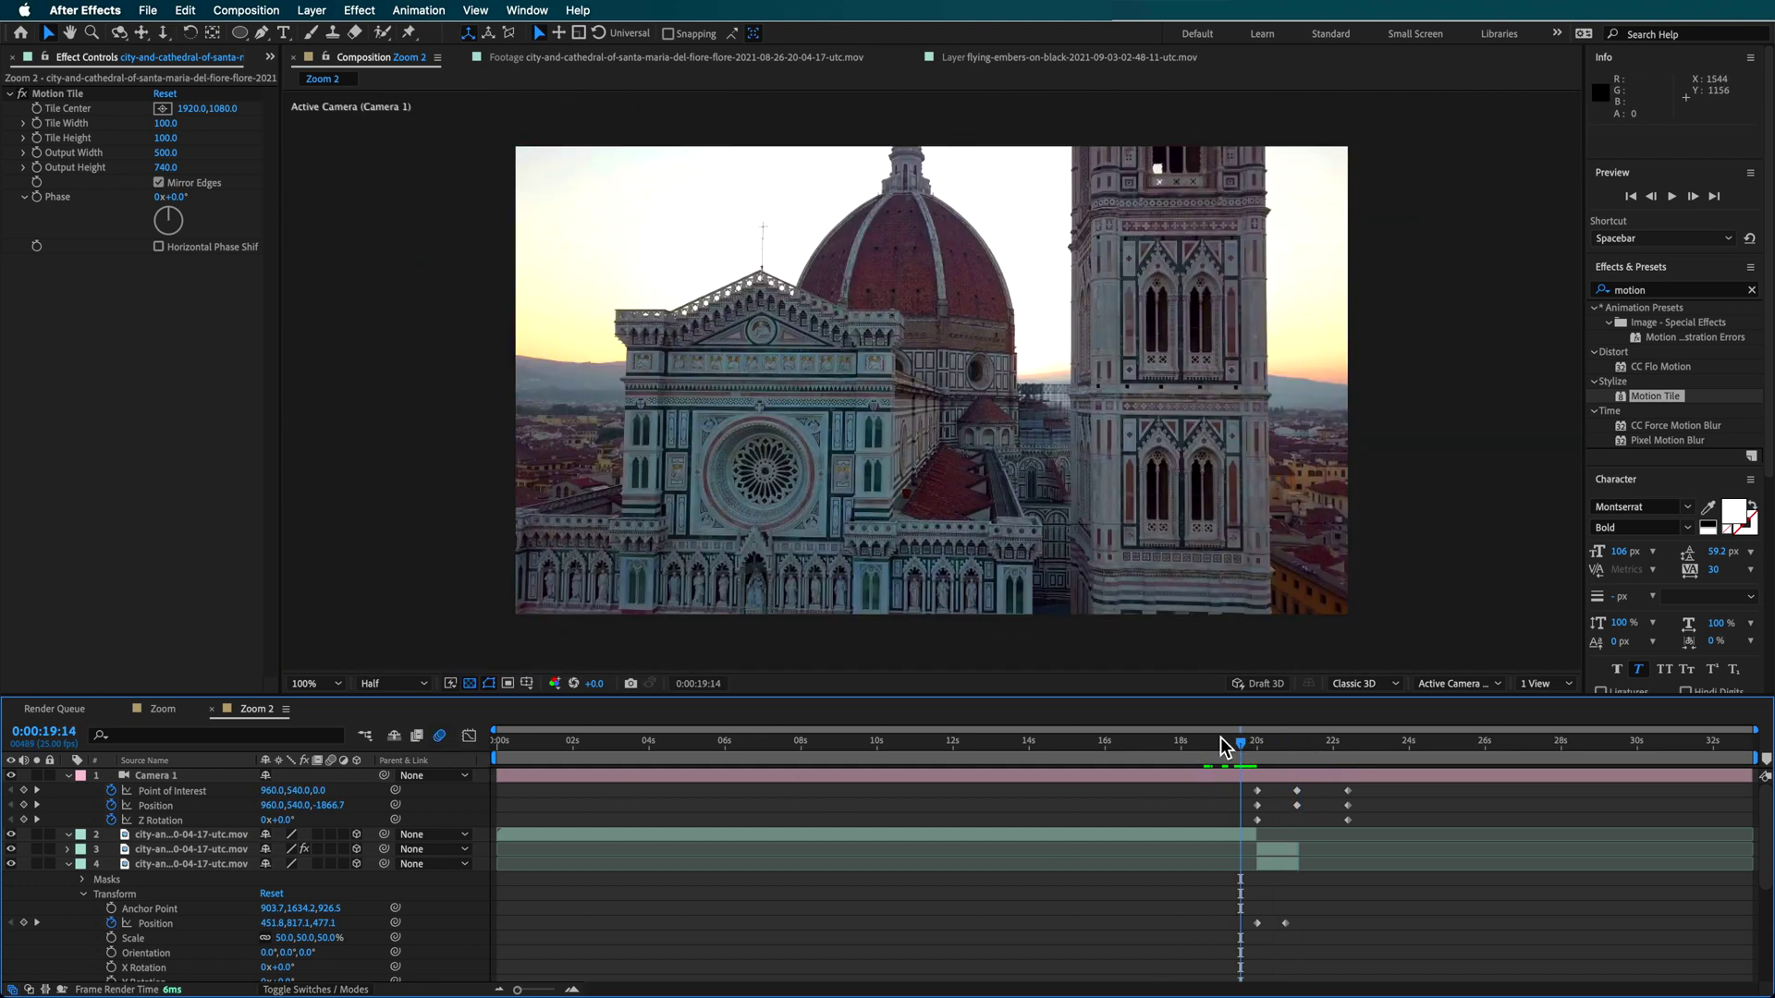
{"action": "left_click_drag", "start_coordinate": [1239, 745], "coordinate": [1280, 756]}
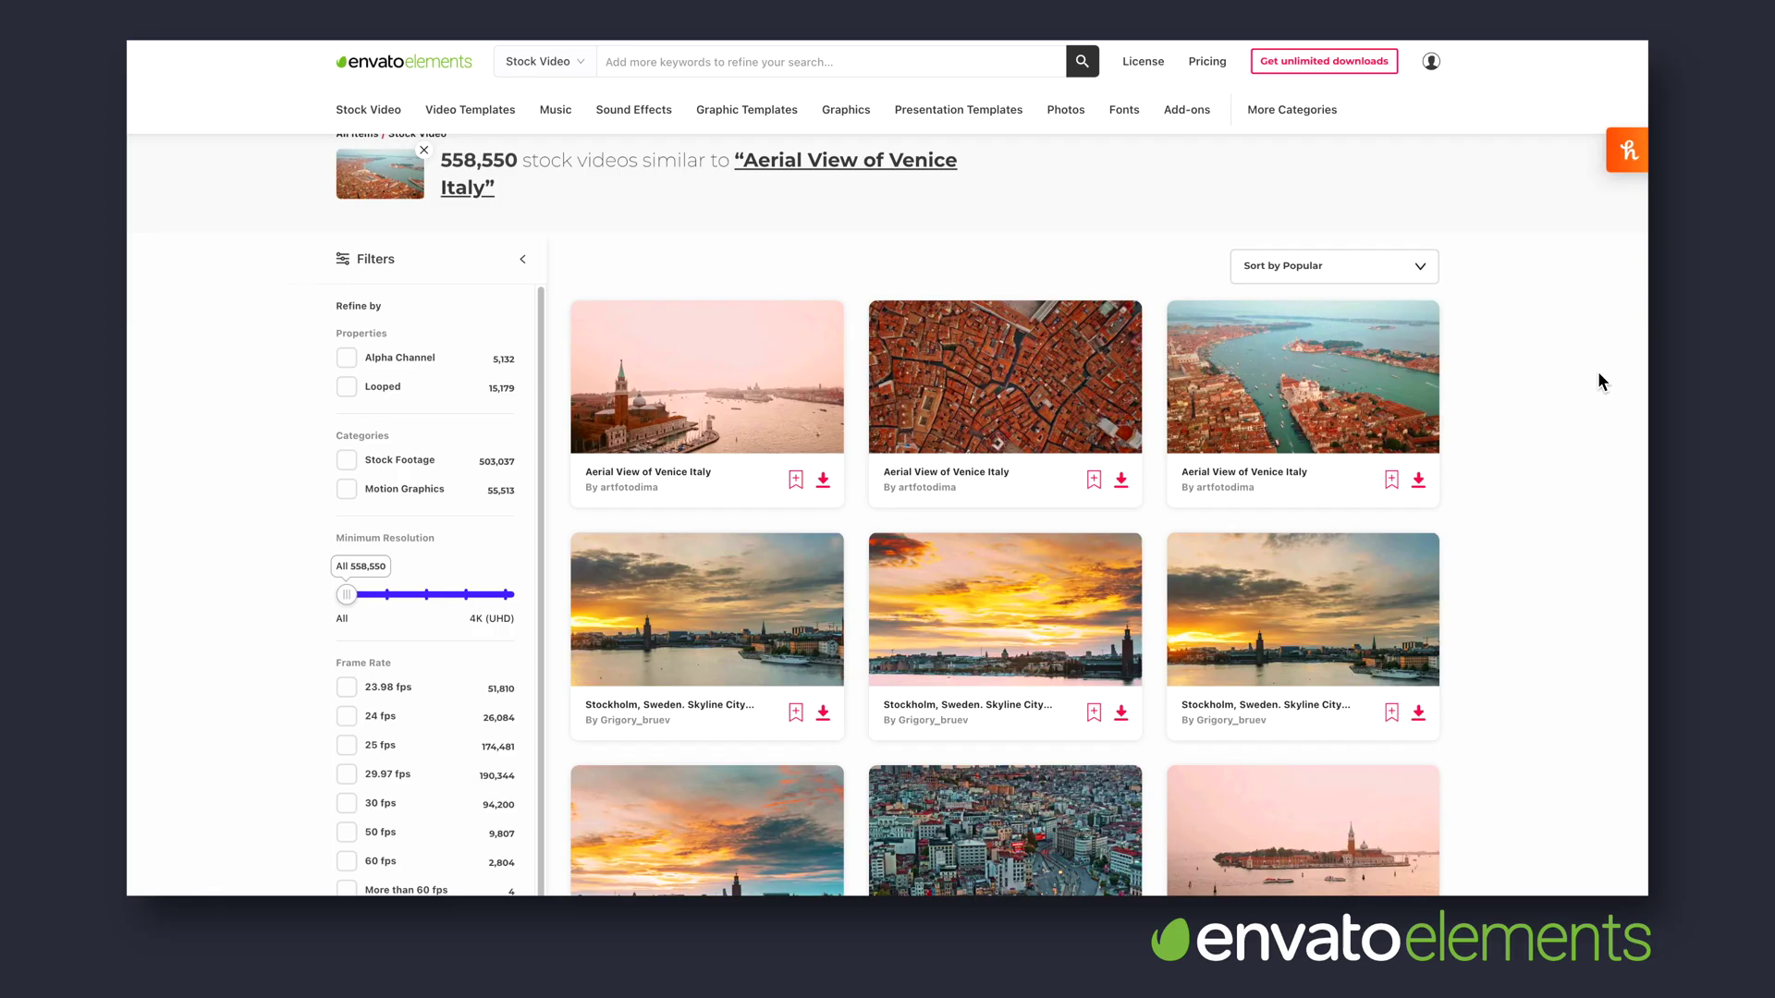
Step: Filter 'aerial' stock videos to Buildings and start downloading Aerial View of Venice Italy into the Zoom project
{"action": "scroll", "coordinate": [1598, 374], "scroll_direction": "down", "scroll_amount": 8}
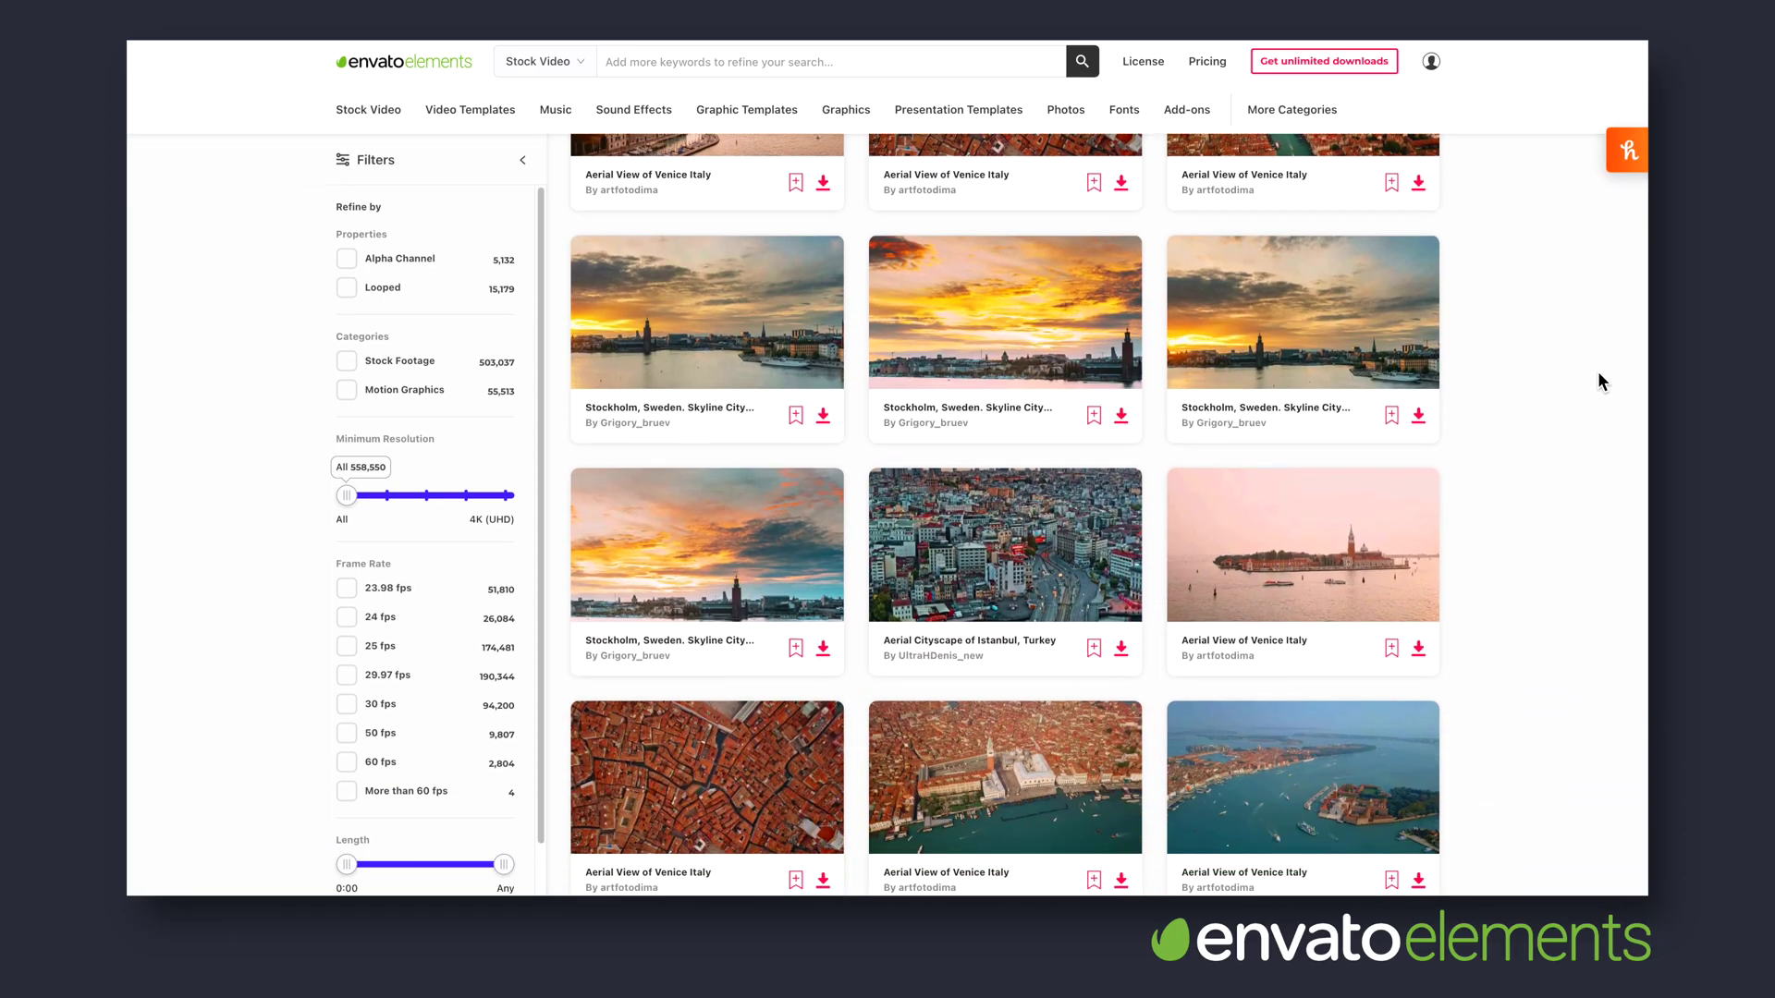
{"action": "scroll", "coordinate": [1602, 380], "scroll_direction": "down", "scroll_amount": 6}
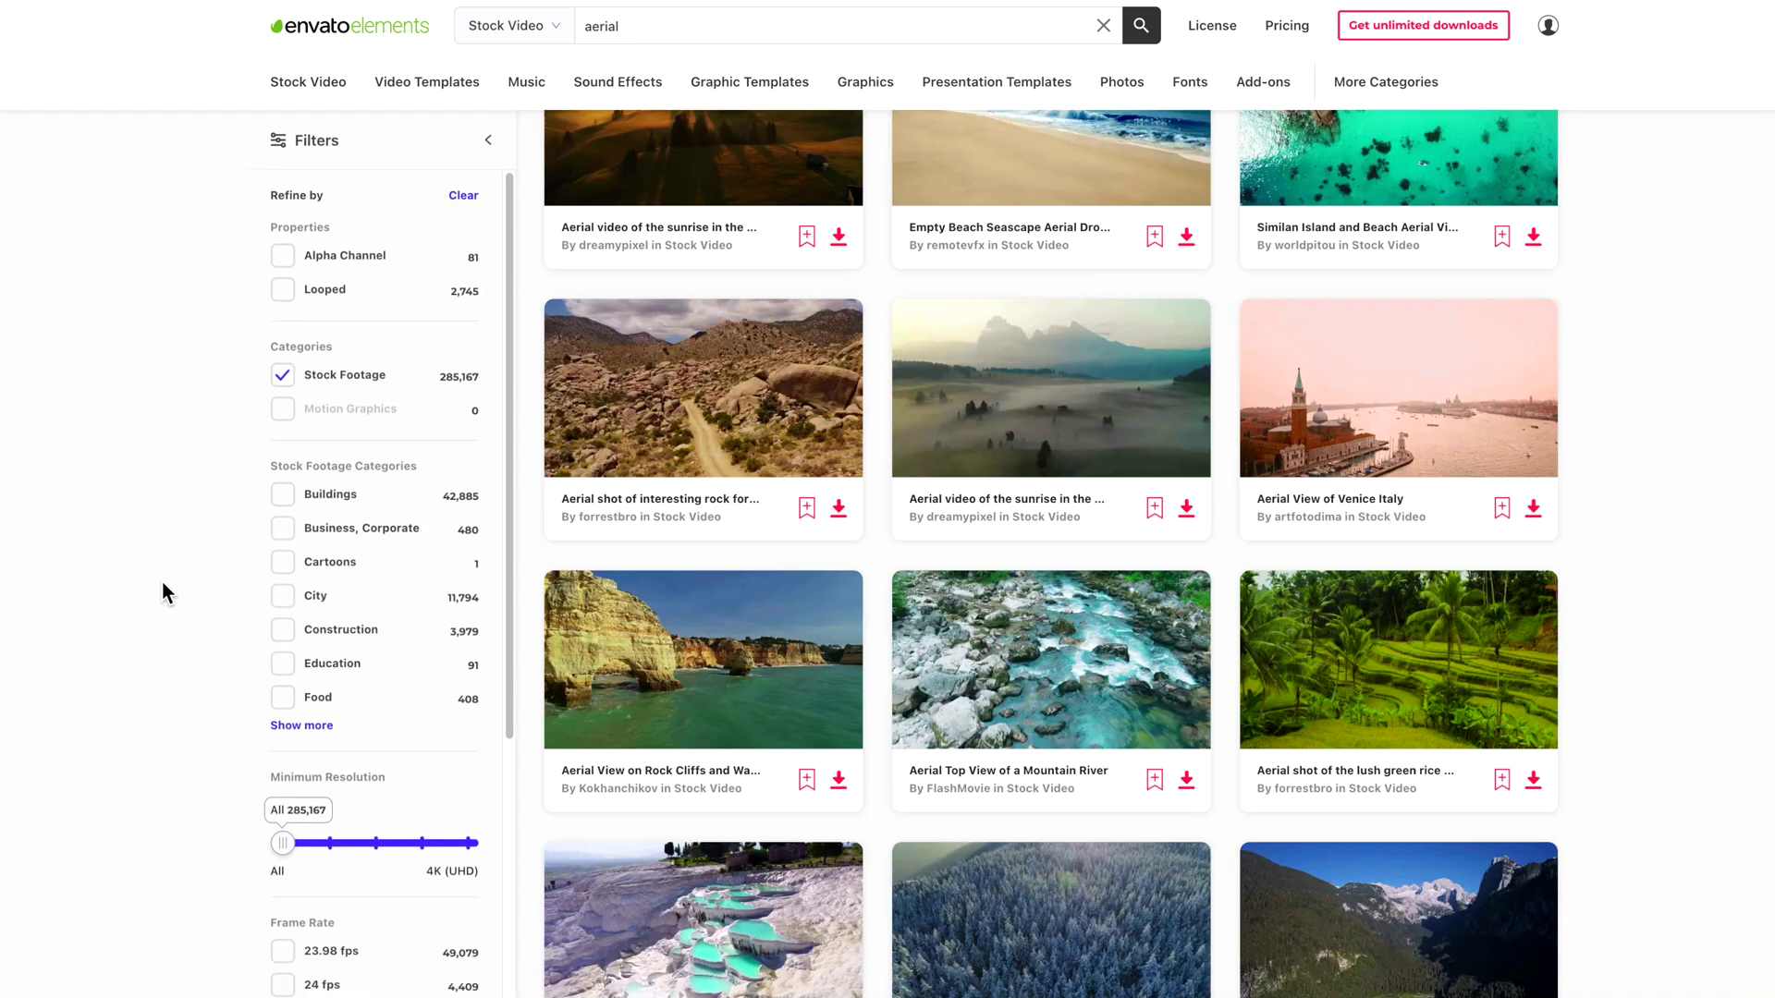
{"action": "left_click", "coordinate": [283, 495]}
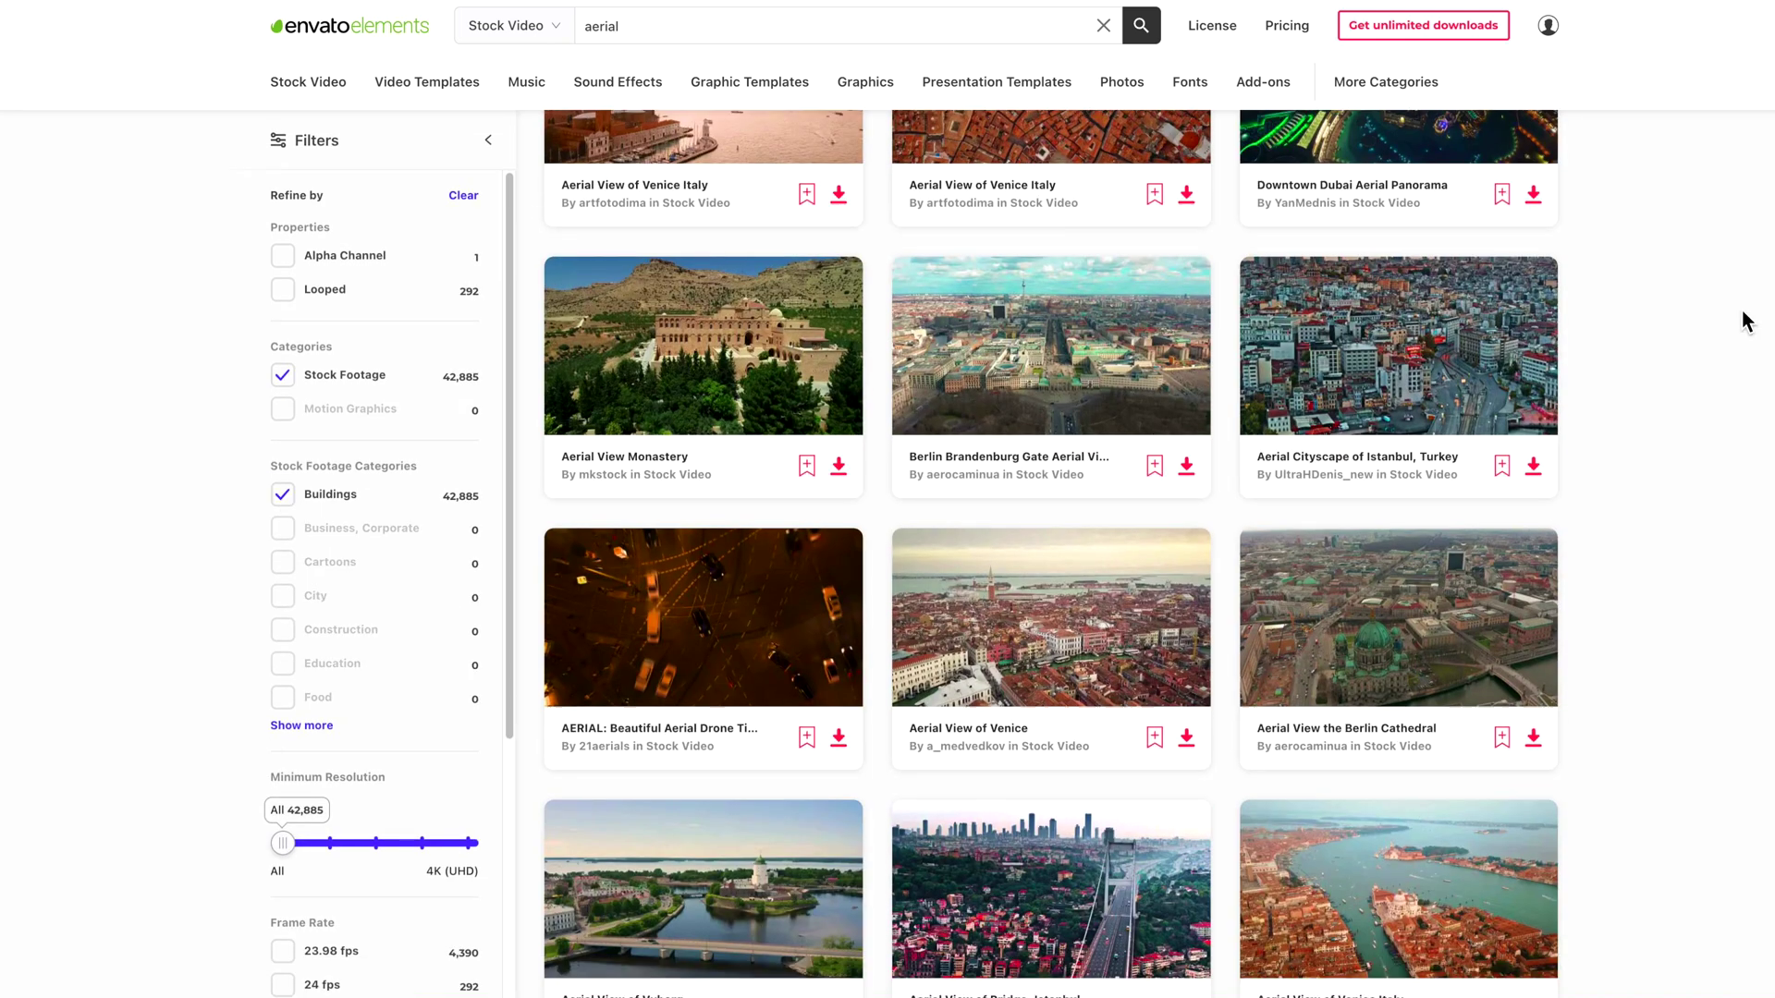
{"action": "scroll", "coordinate": [1744, 317], "scroll_direction": "down", "scroll_amount": 5}
{"action": "scroll", "coordinate": [1741, 309], "scroll_direction": "down", "scroll_amount": 10}
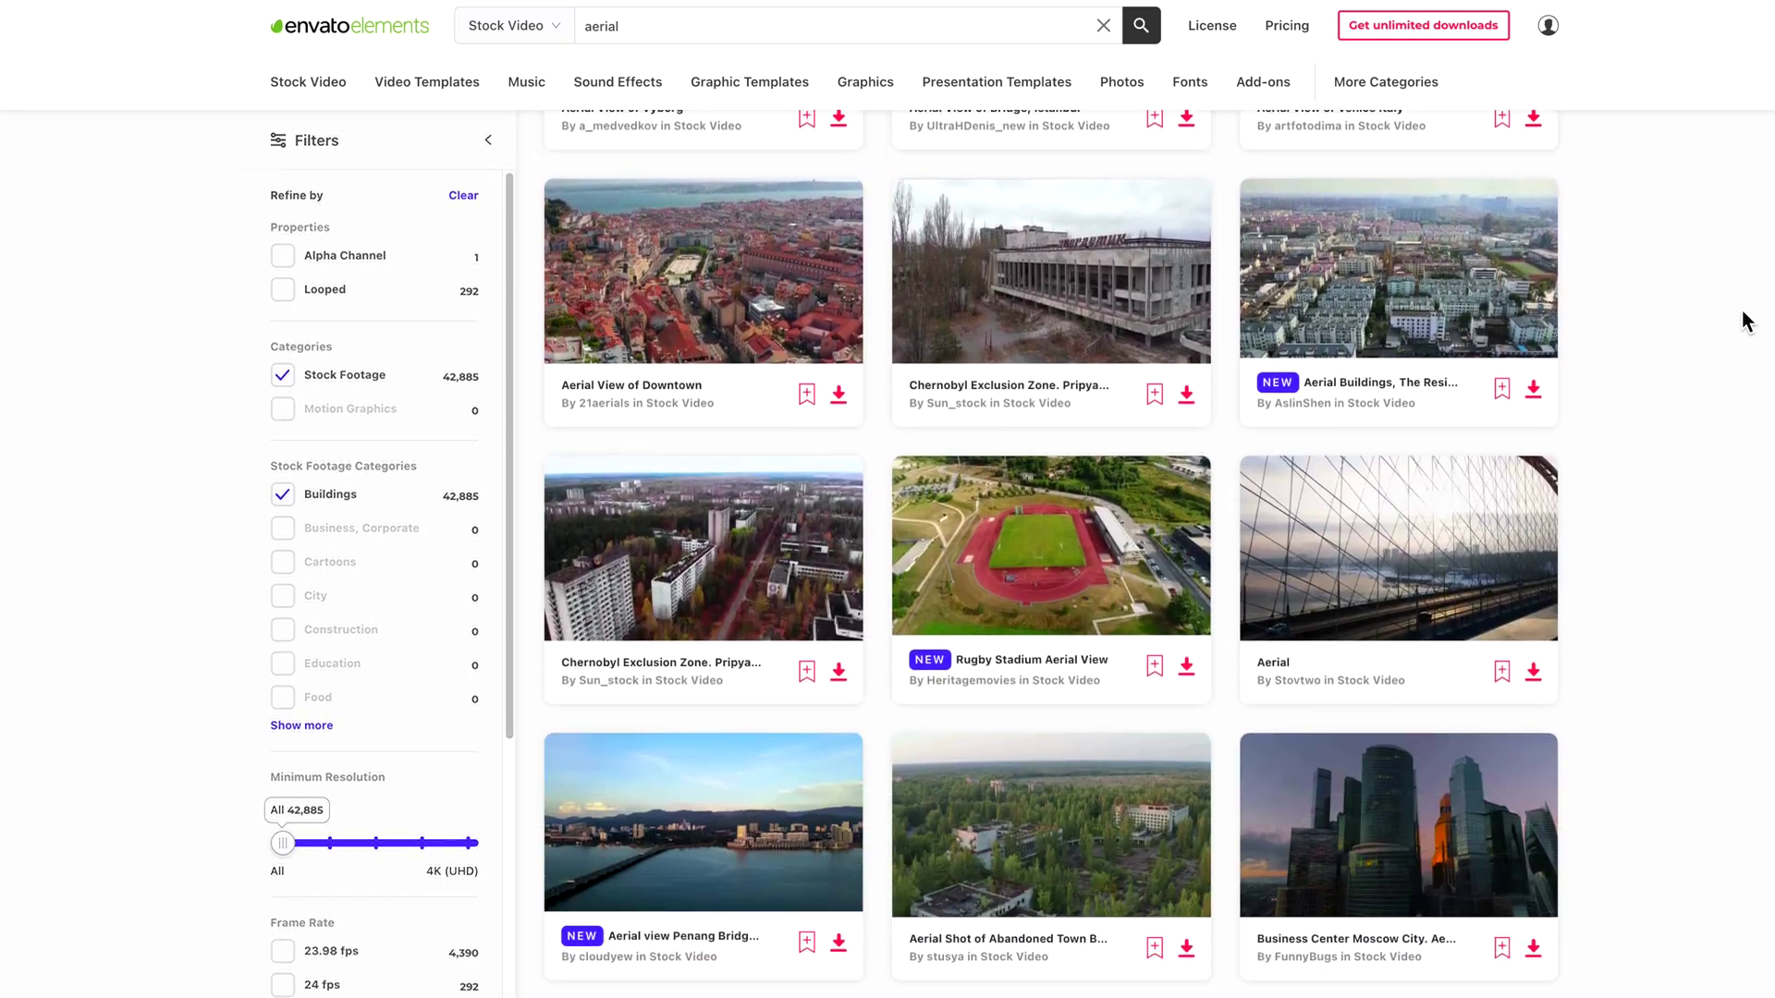
{"action": "scroll", "coordinate": [1742, 308], "scroll_direction": "down", "scroll_amount": 3}
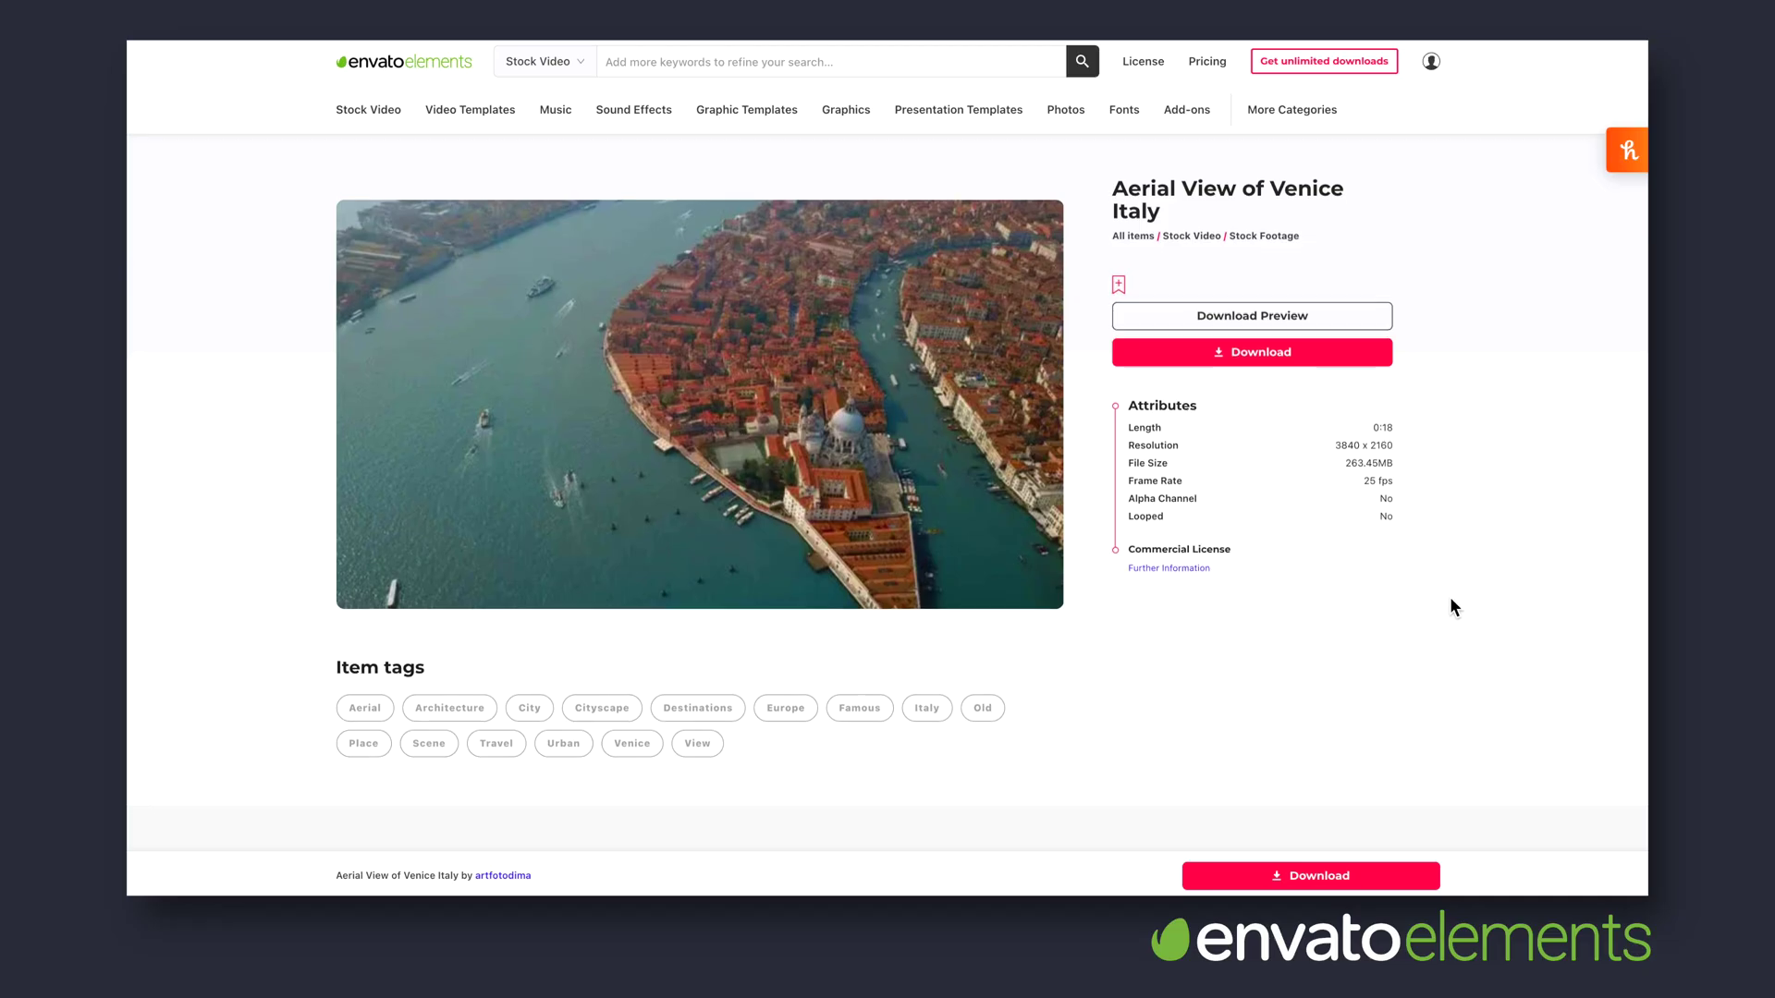
{"action": "scroll", "coordinate": [1450, 599], "scroll_direction": "down", "scroll_amount": 1}
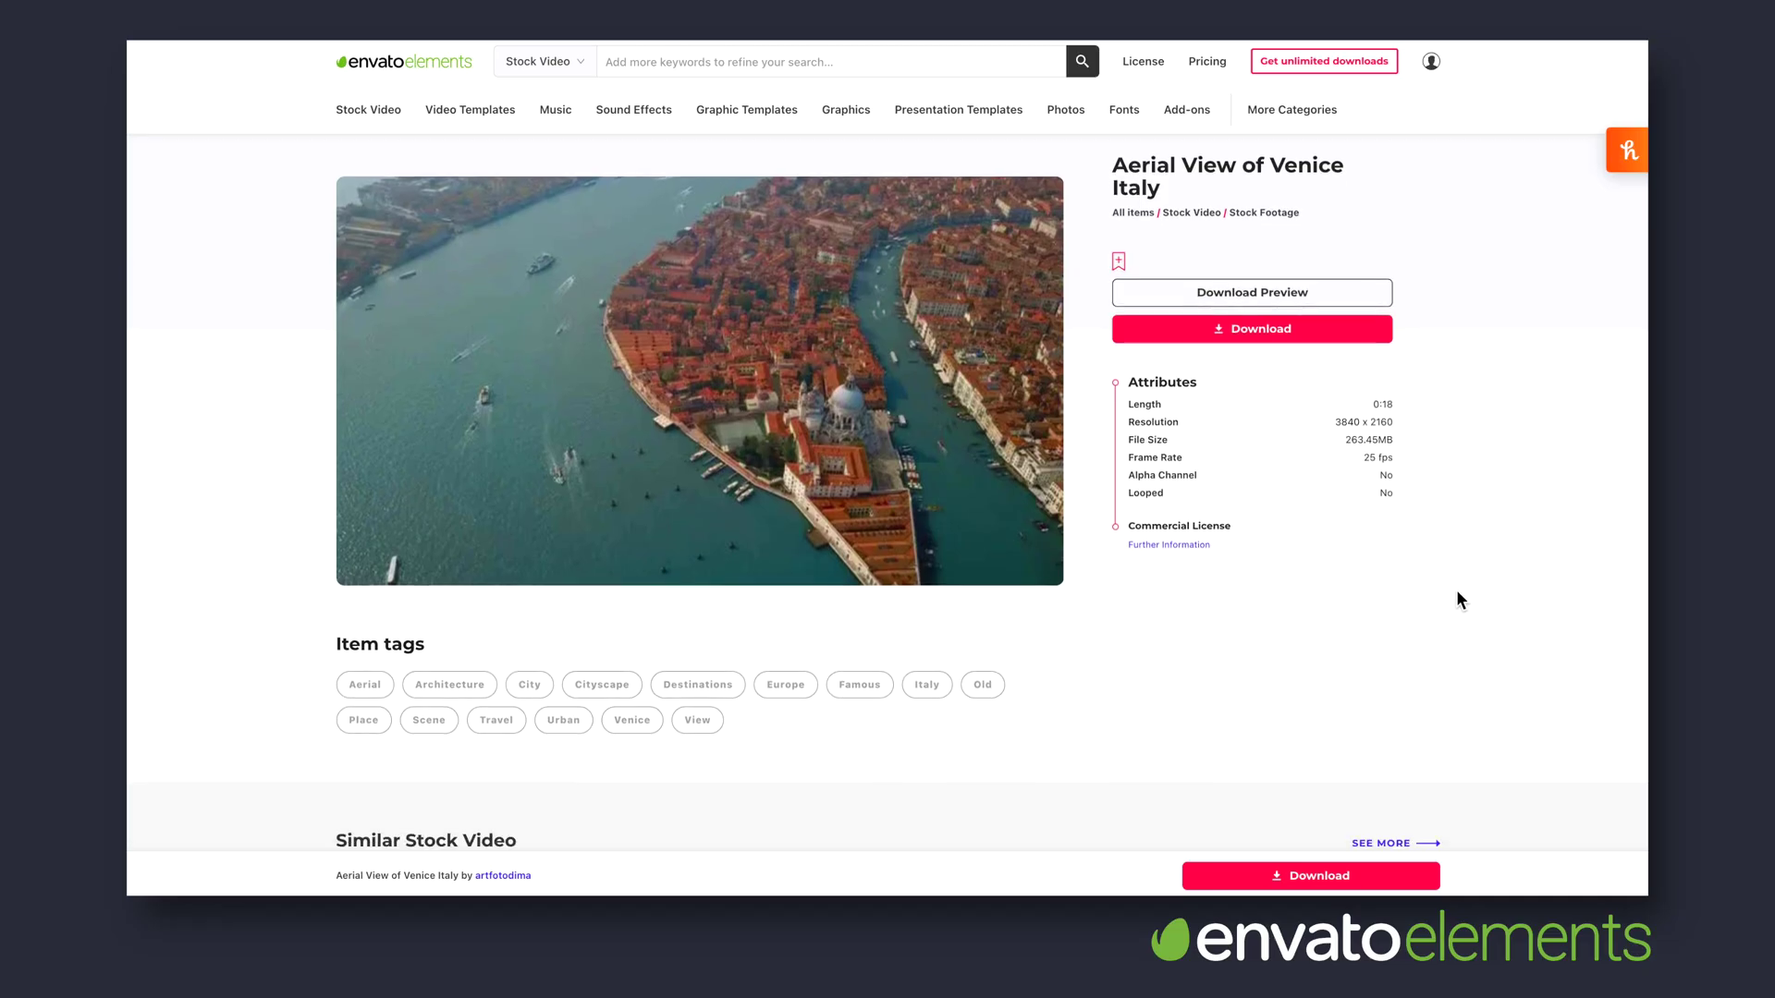
{"action": "left_click", "coordinate": [1289, 338]}
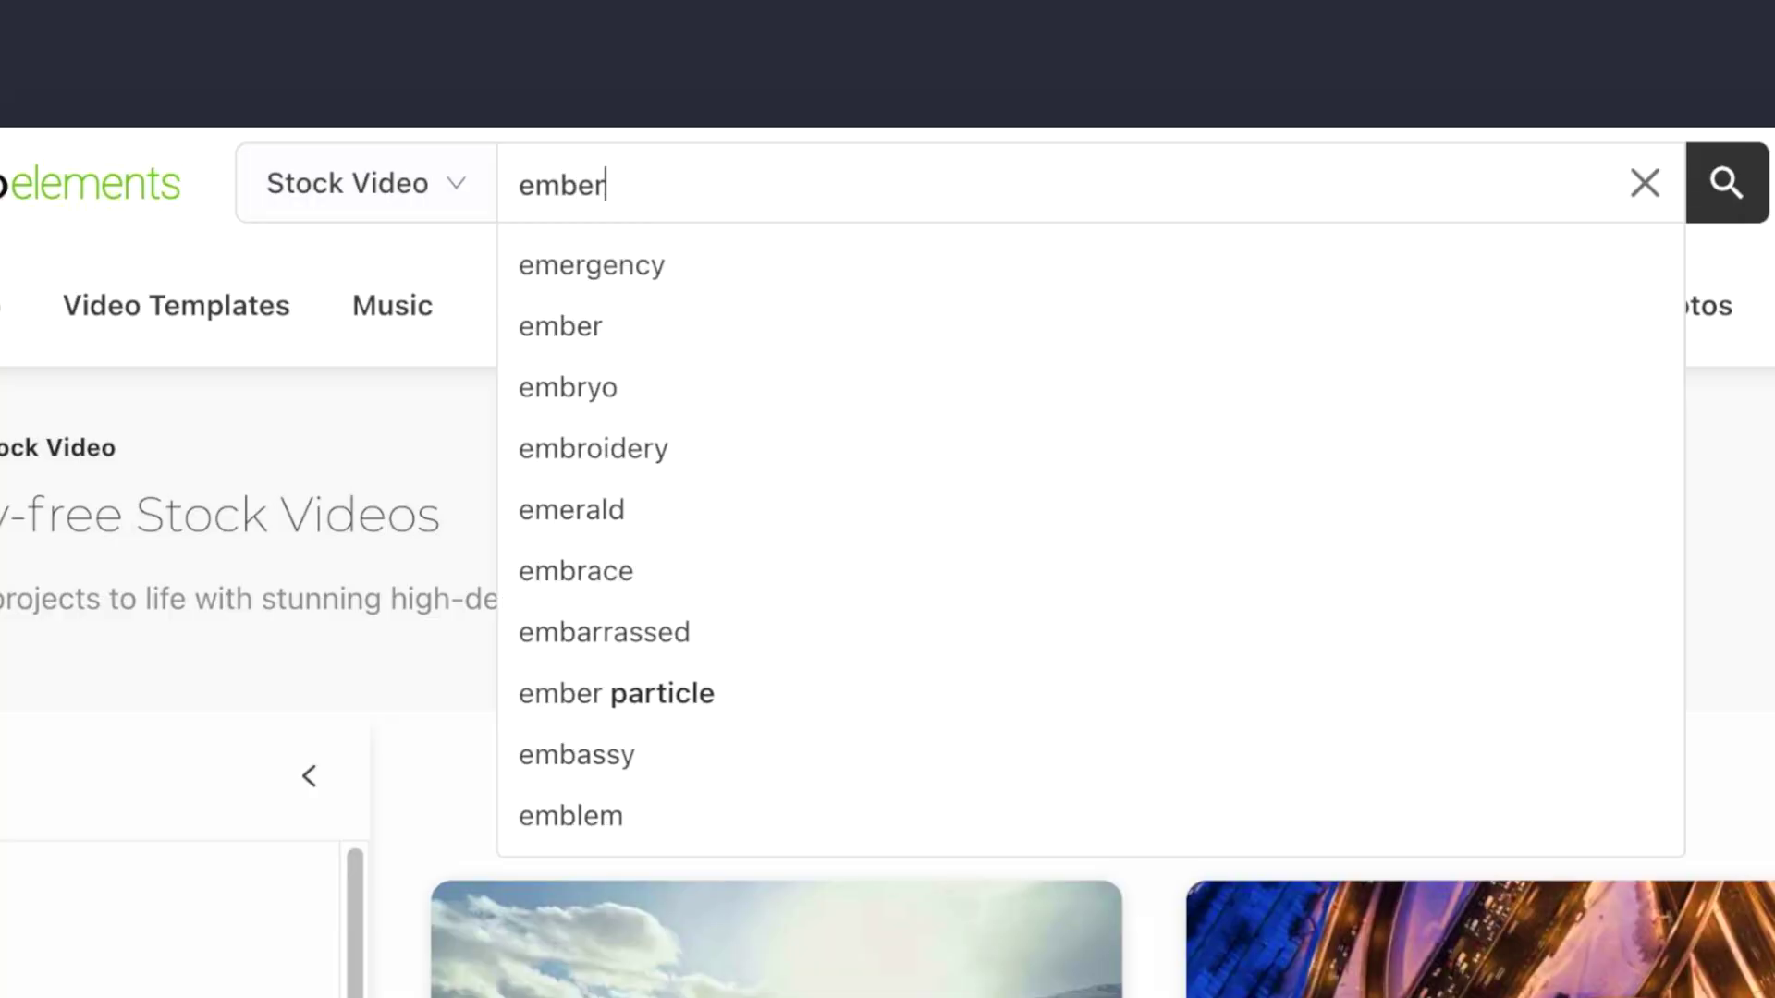
Step: Search Stock Video for 'embers' and scroll through the fire ember results
{"action": "type", "text": "s"}
{"action": "key", "text": "Return"}
{"action": "scroll", "coordinate": [1628, 436], "scroll_direction": "down", "scroll_amount": 2}
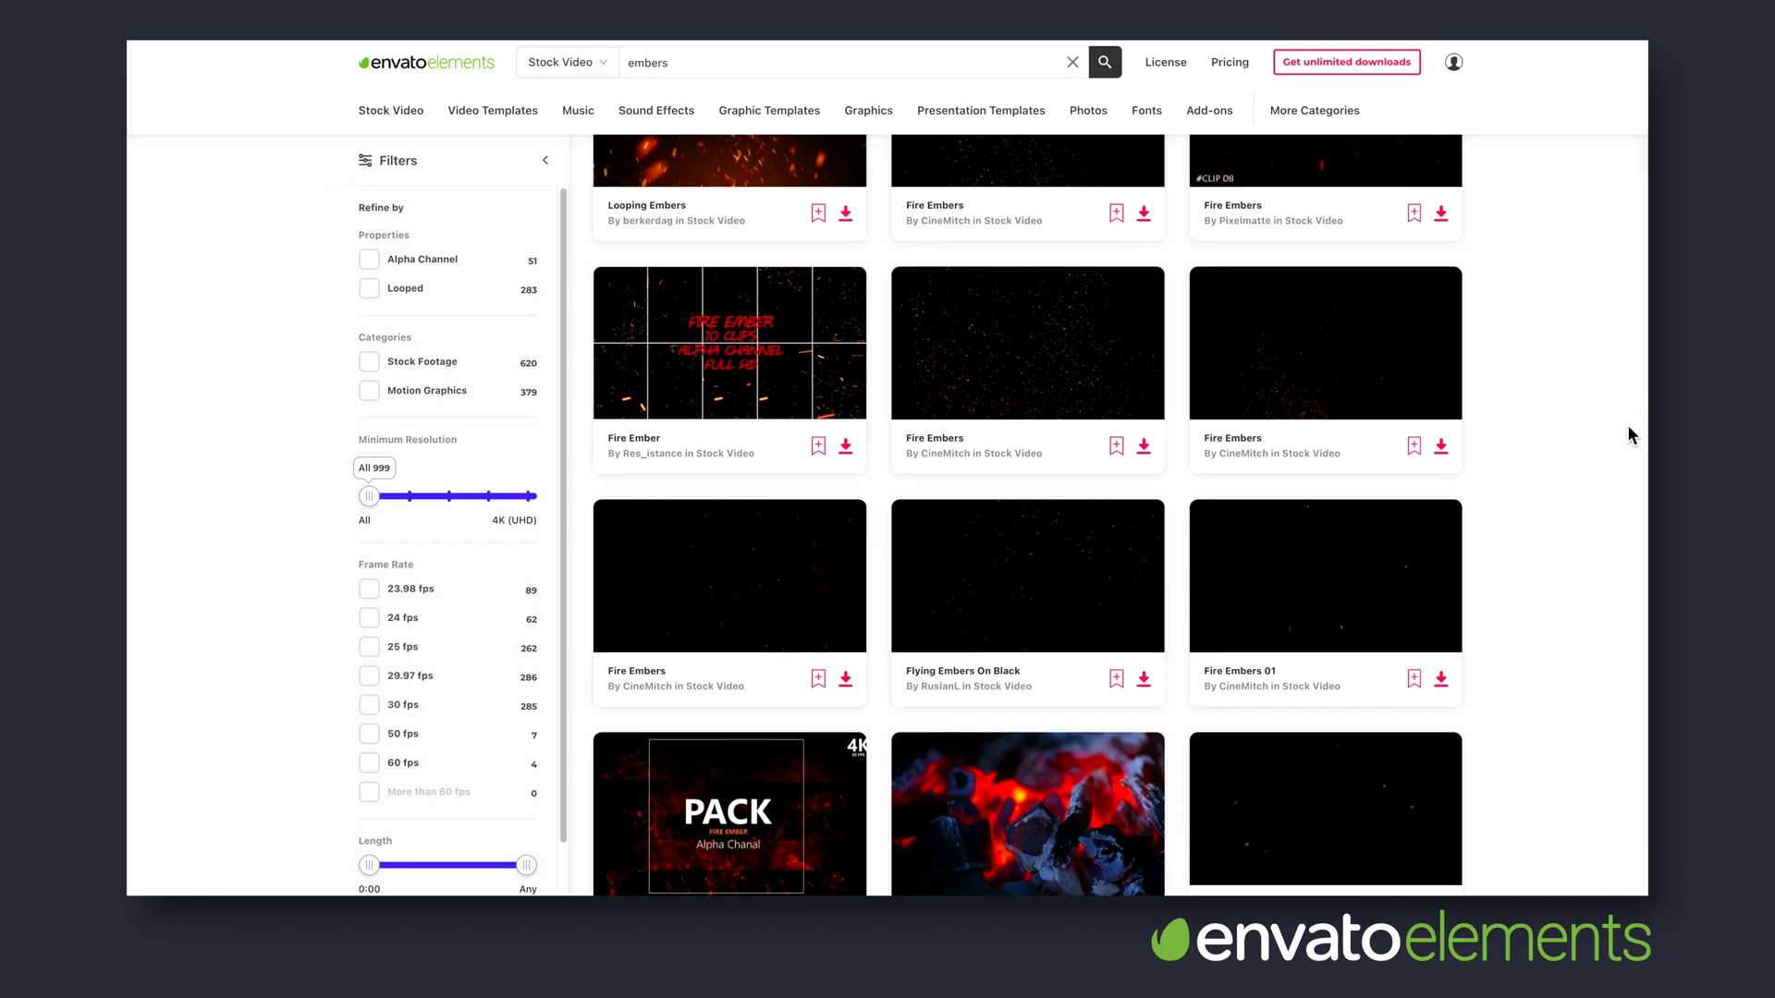
{"action": "scroll", "coordinate": [1628, 428], "scroll_direction": "down", "scroll_amount": 5}
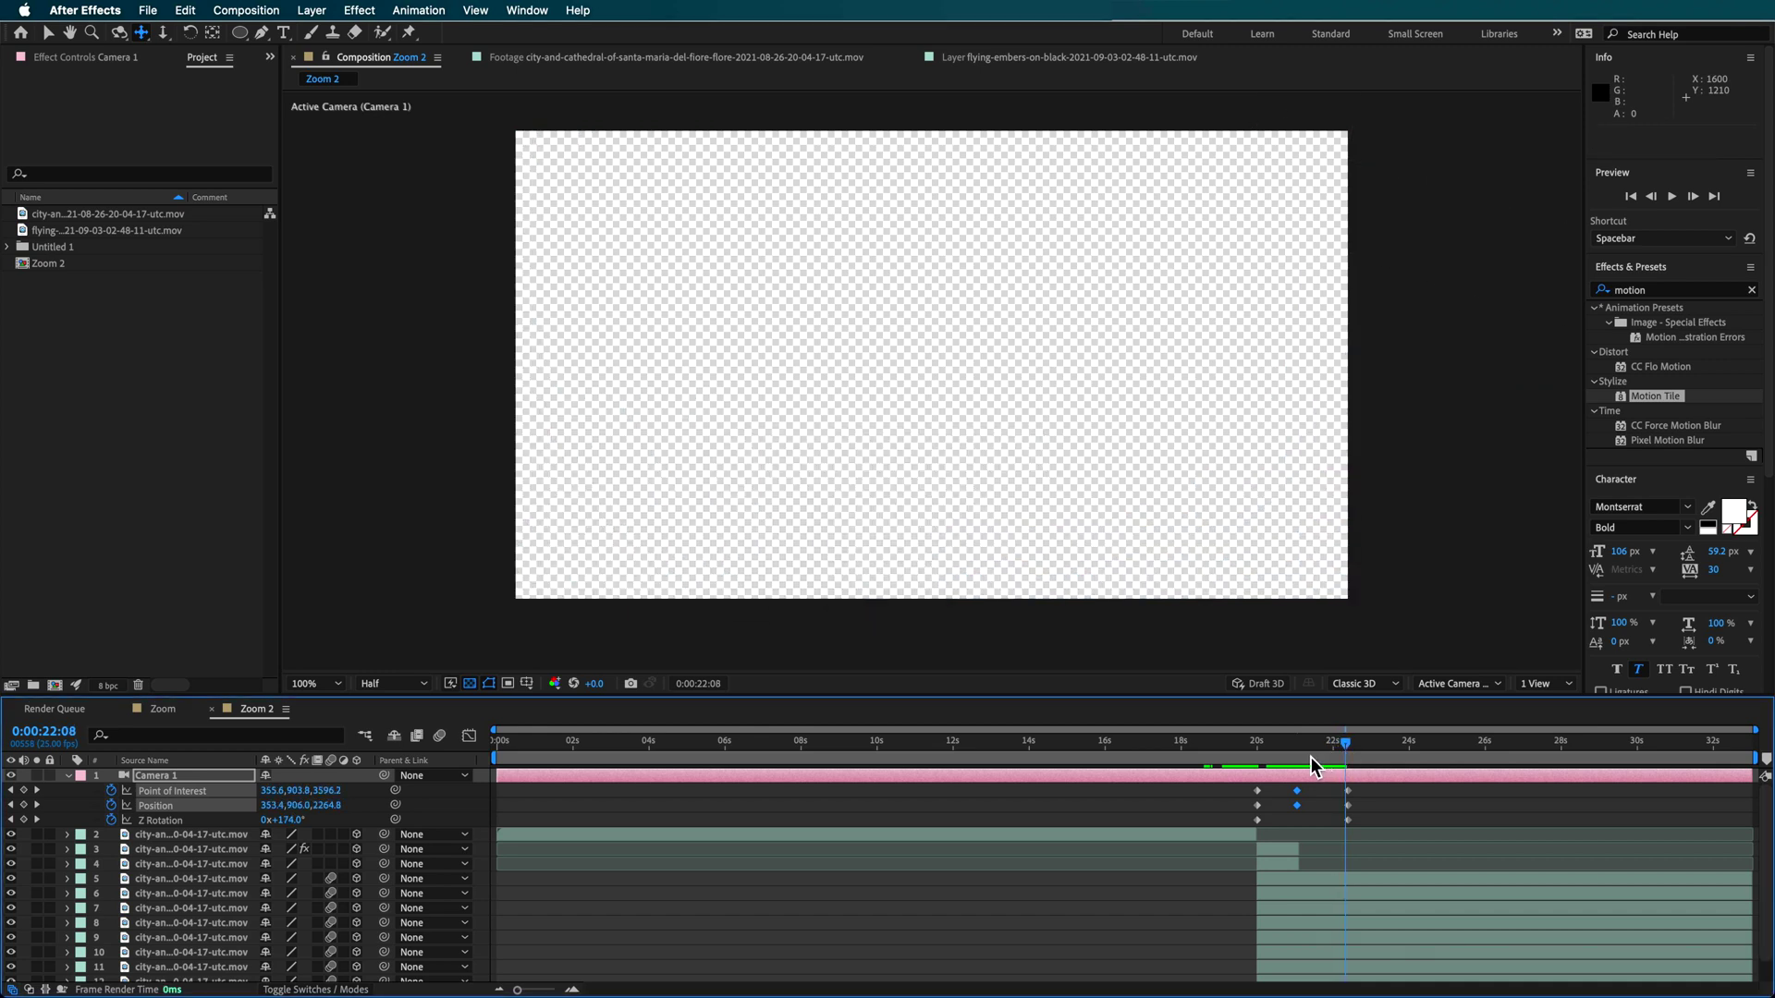
Step: Review the cathedral-to-ceiling transition between 20:06 and 21:05, then place the aerial Venice clip into the comp
{"action": "left_click", "coordinate": [1202, 872]}
{"action": "key", "text": "u"}
{"action": "mouse_move", "coordinate": [1283, 745]}
{"action": "left_mouse_down"}
{"action": "mouse_move", "coordinate": [1238, 745]}
{"action": "mouse_move", "coordinate": [1266, 745]}
{"action": "left_mouse_up"}
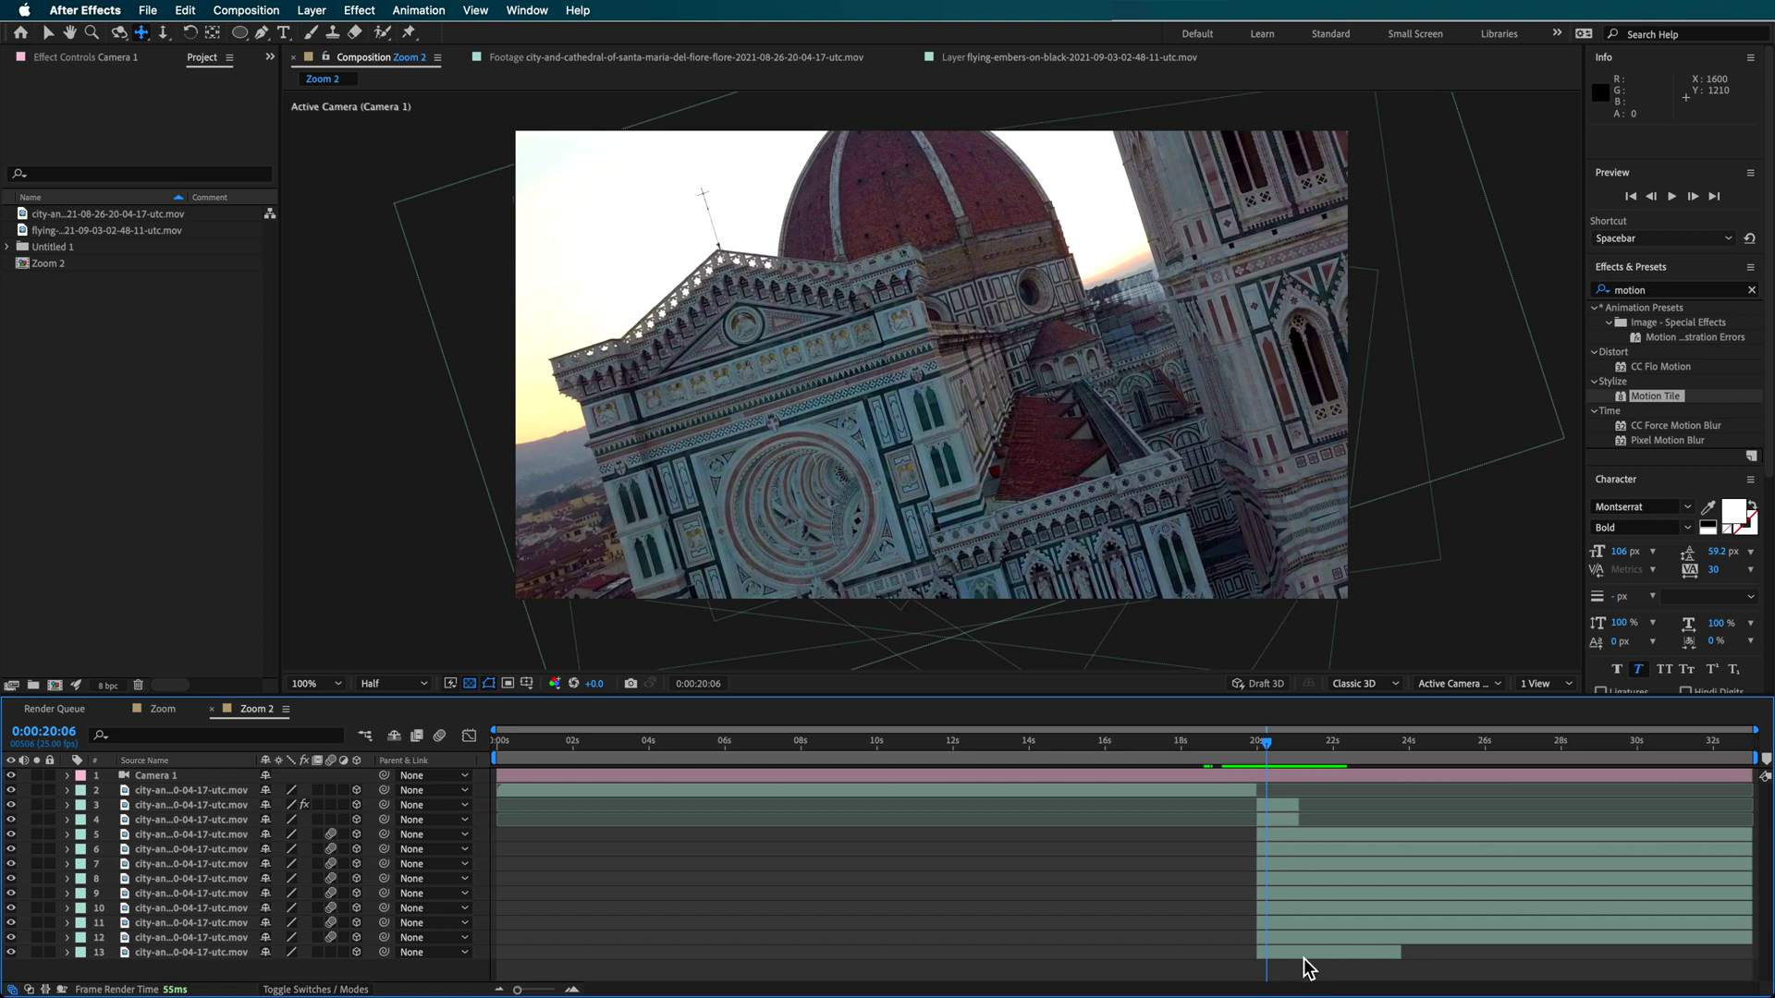
{"action": "left_click", "coordinate": [1305, 956]}
{"action": "left_click_drag", "start_coordinate": [1280, 746], "coordinate": [1317, 768]}
{"action": "left_click", "coordinate": [1222, 918]}
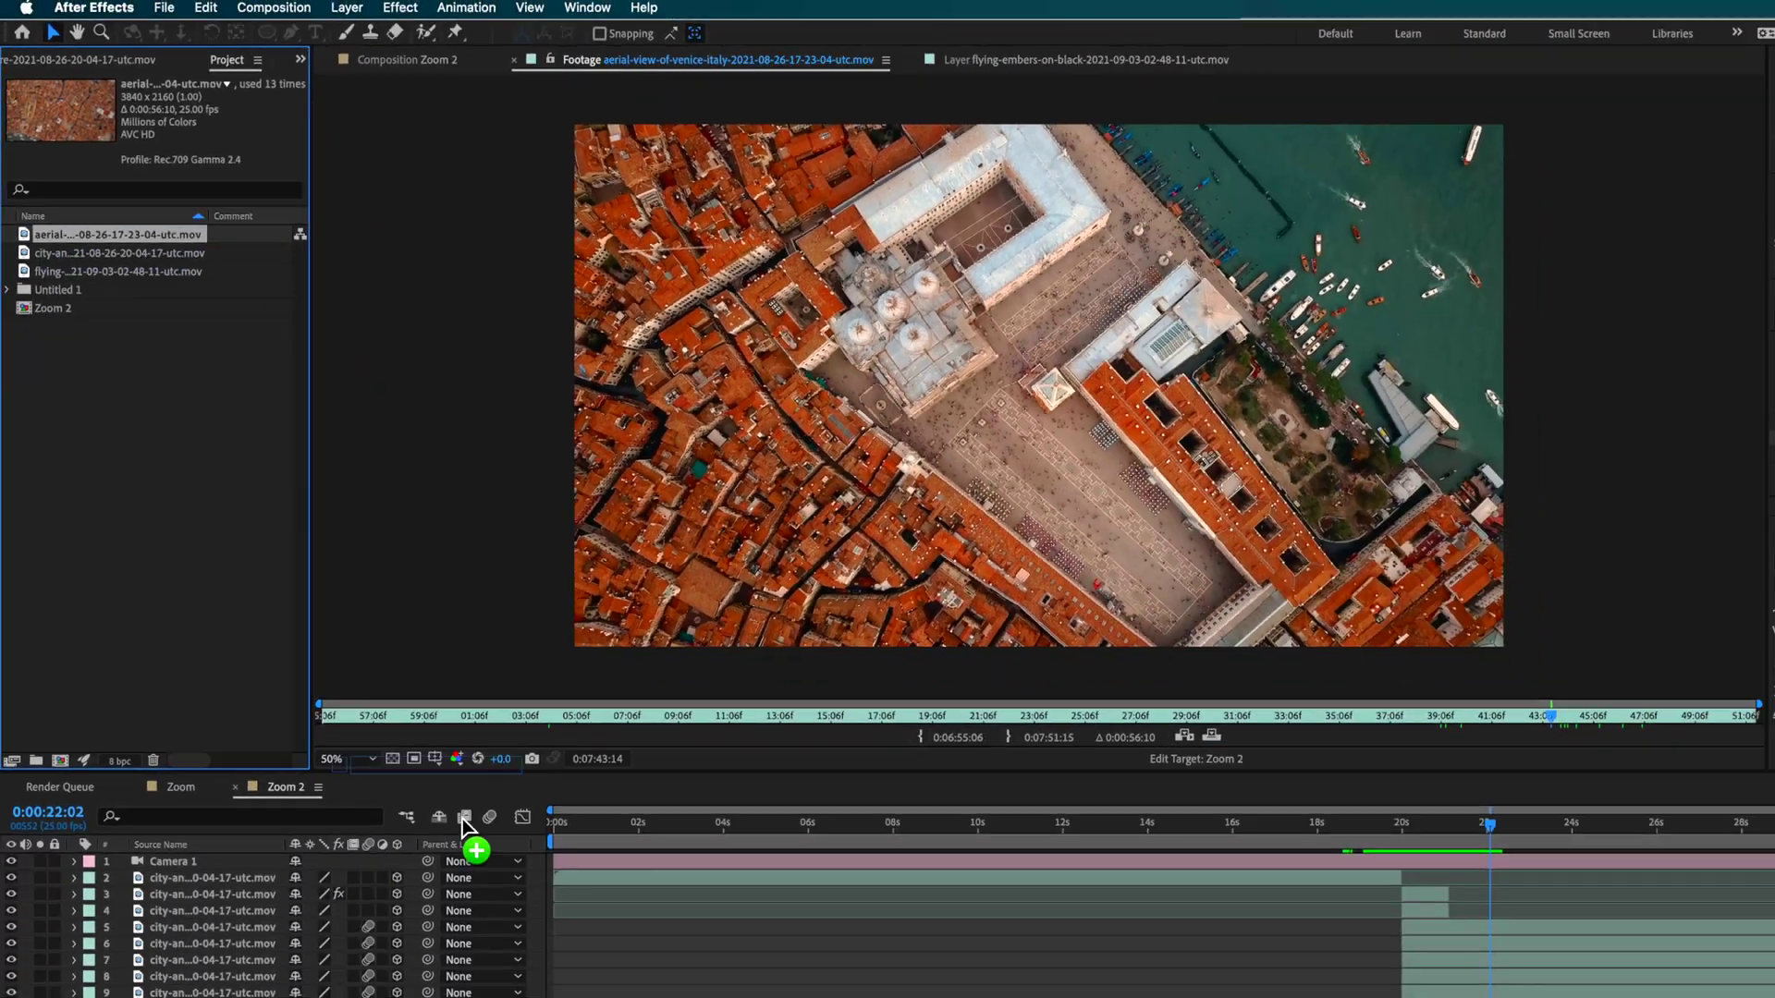
{"action": "left_click", "coordinate": [166, 964]}
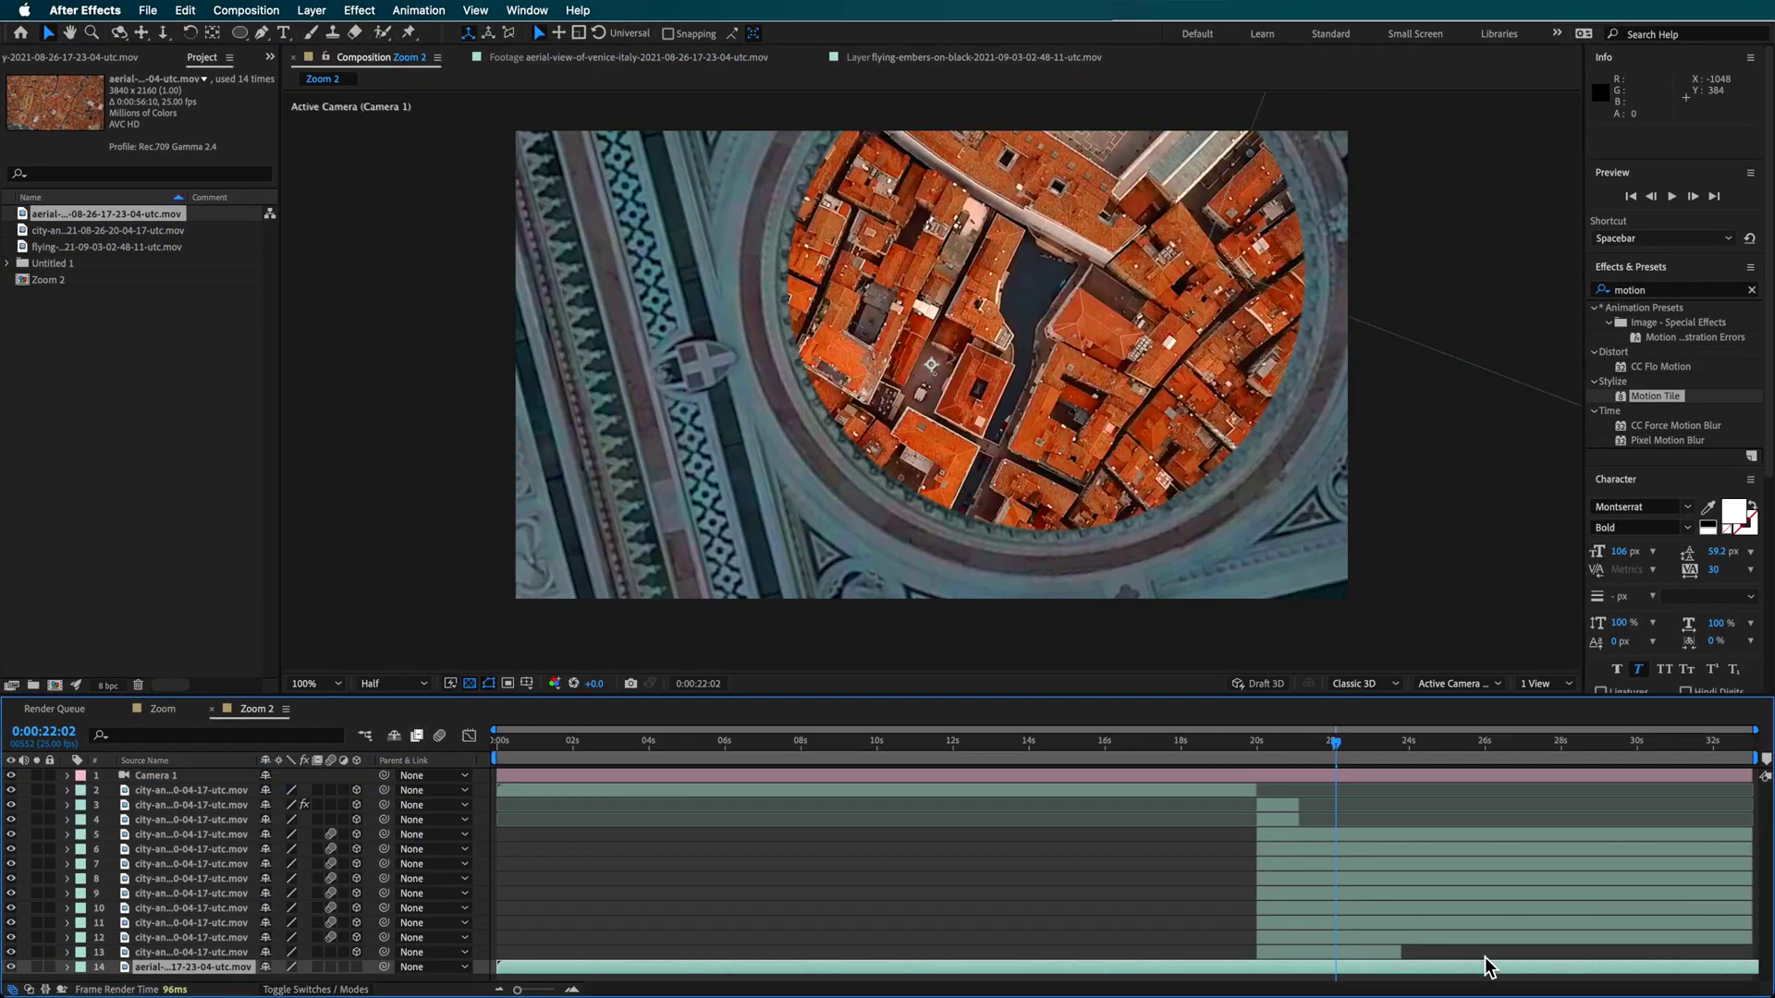
Step: Slide the aerial clip earlier in the timeline and show layer 13's Position
{"action": "left_click_drag", "start_coordinate": [1490, 971], "coordinate": [380, 970]}
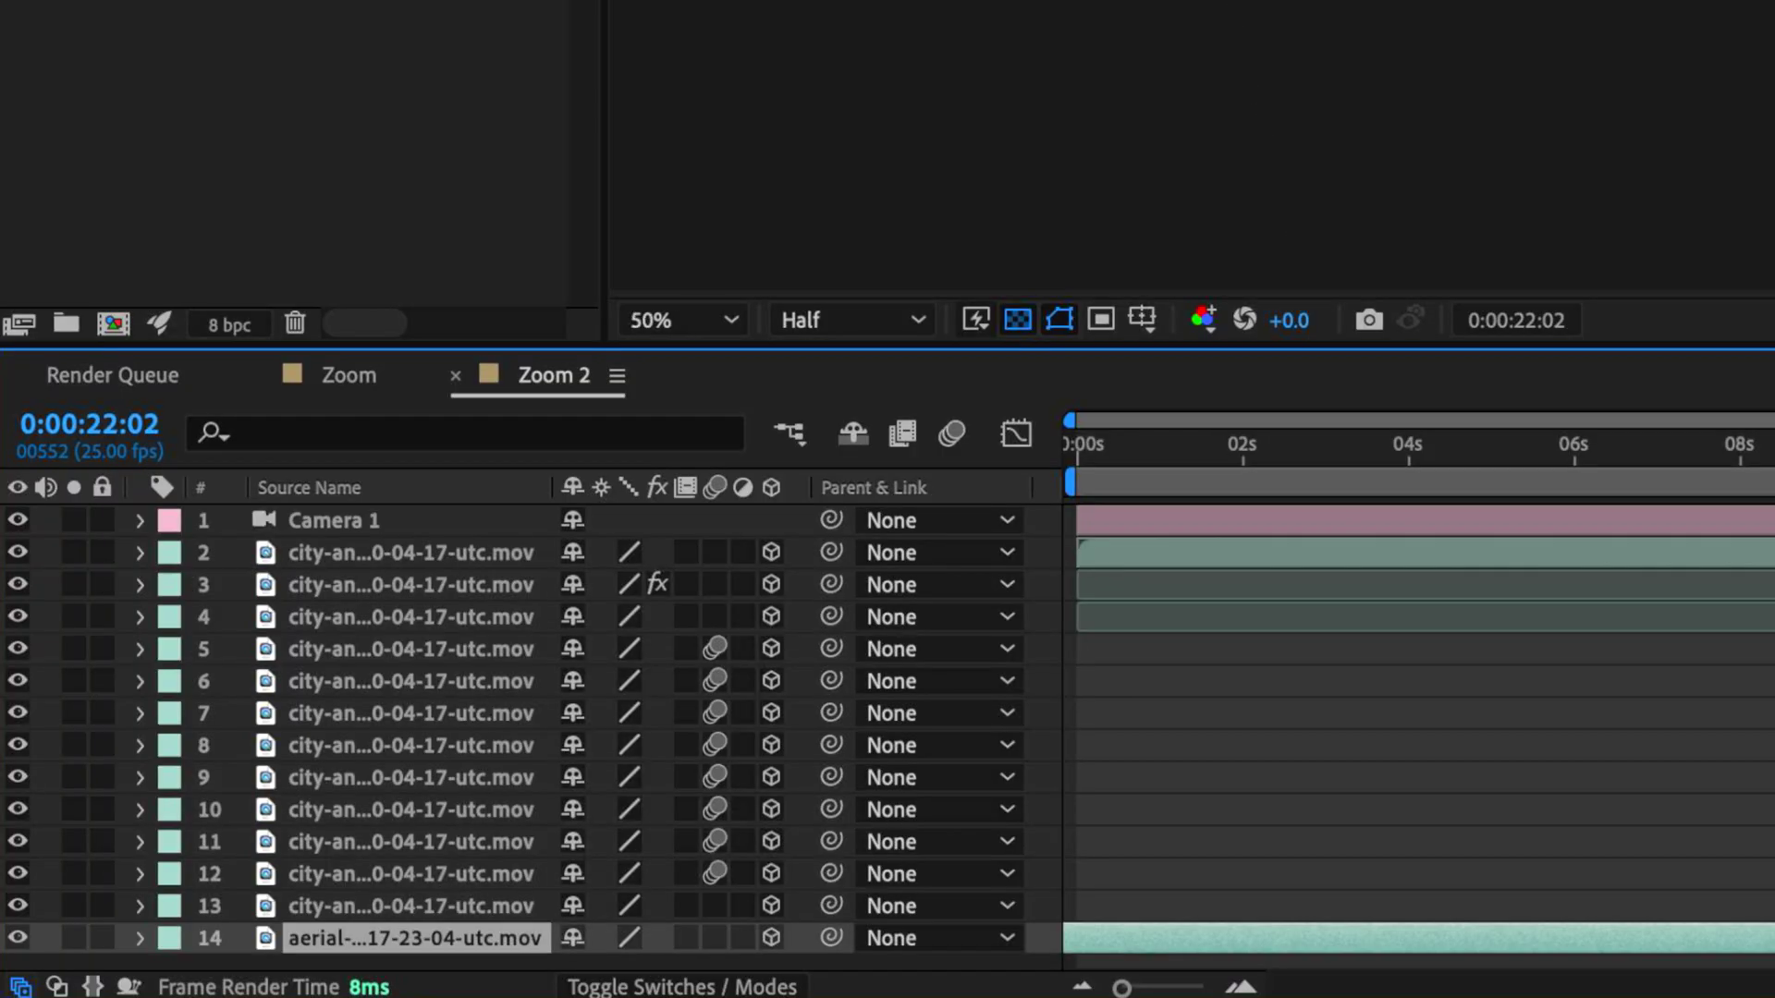
{"action": "left_click", "coordinate": [411, 905]}
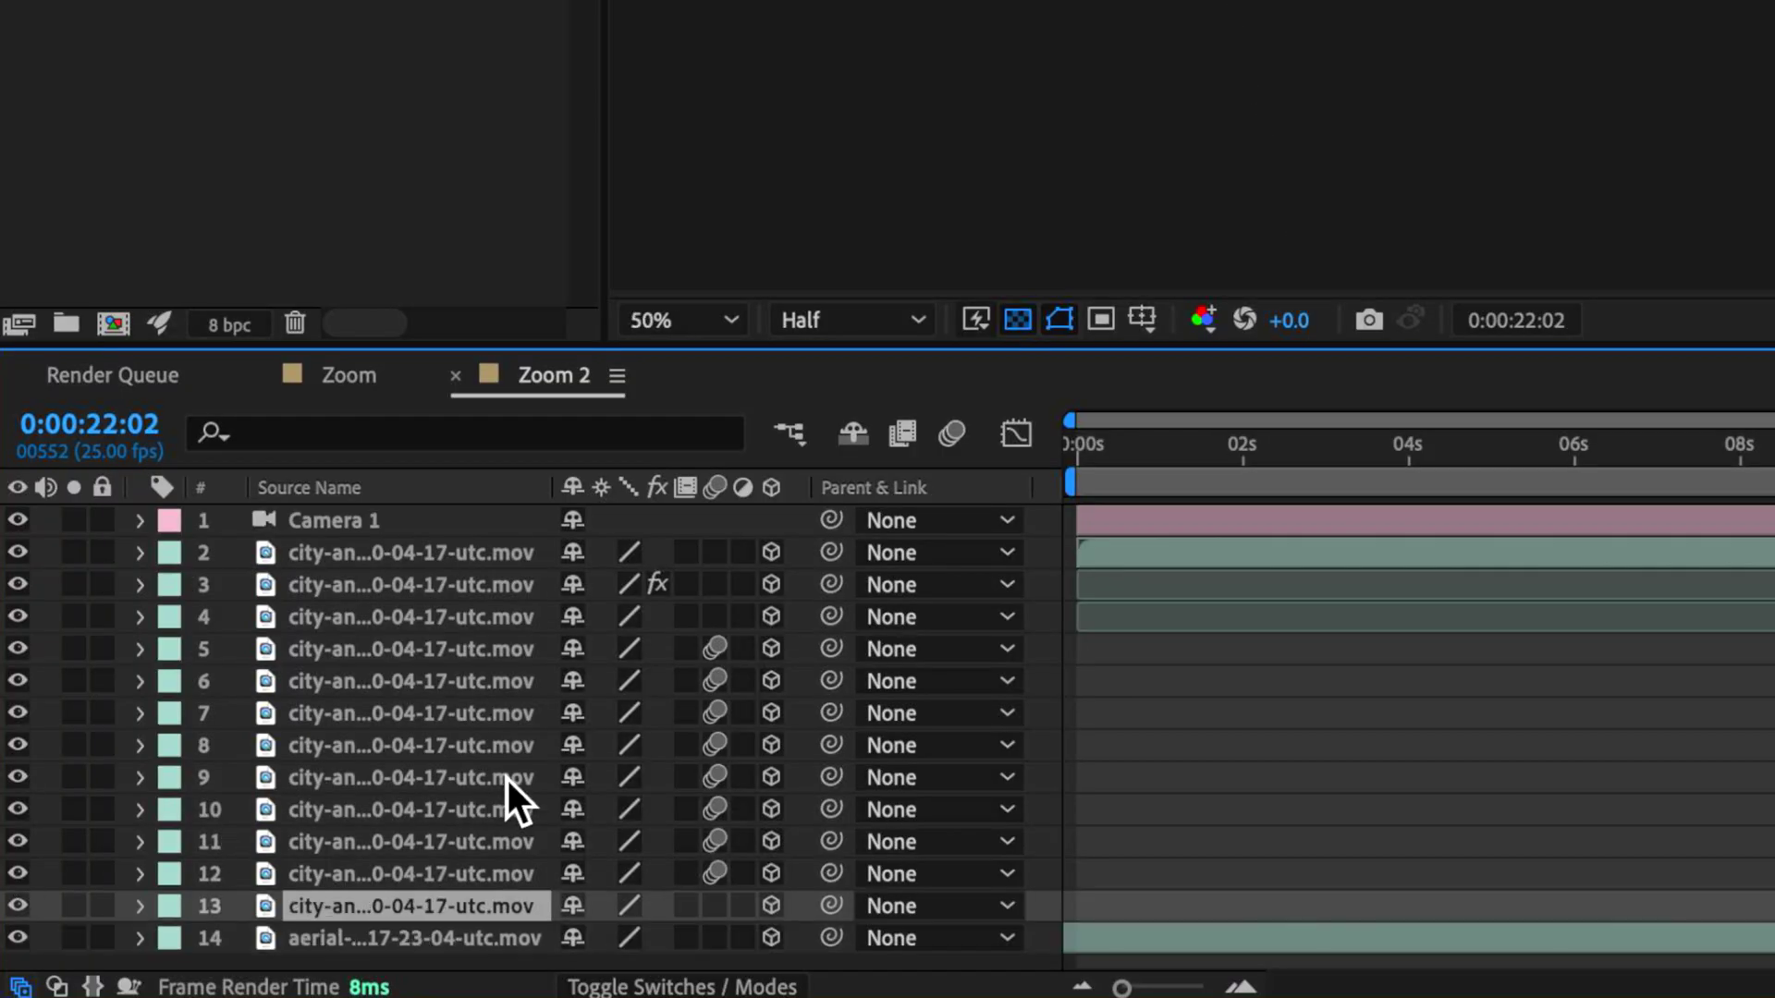
{"action": "key", "text": "p"}
Step: Copy layer 12's Position and paste it onto the aerial Venice layer 14
{"action": "left_click", "coordinate": [411, 873]}
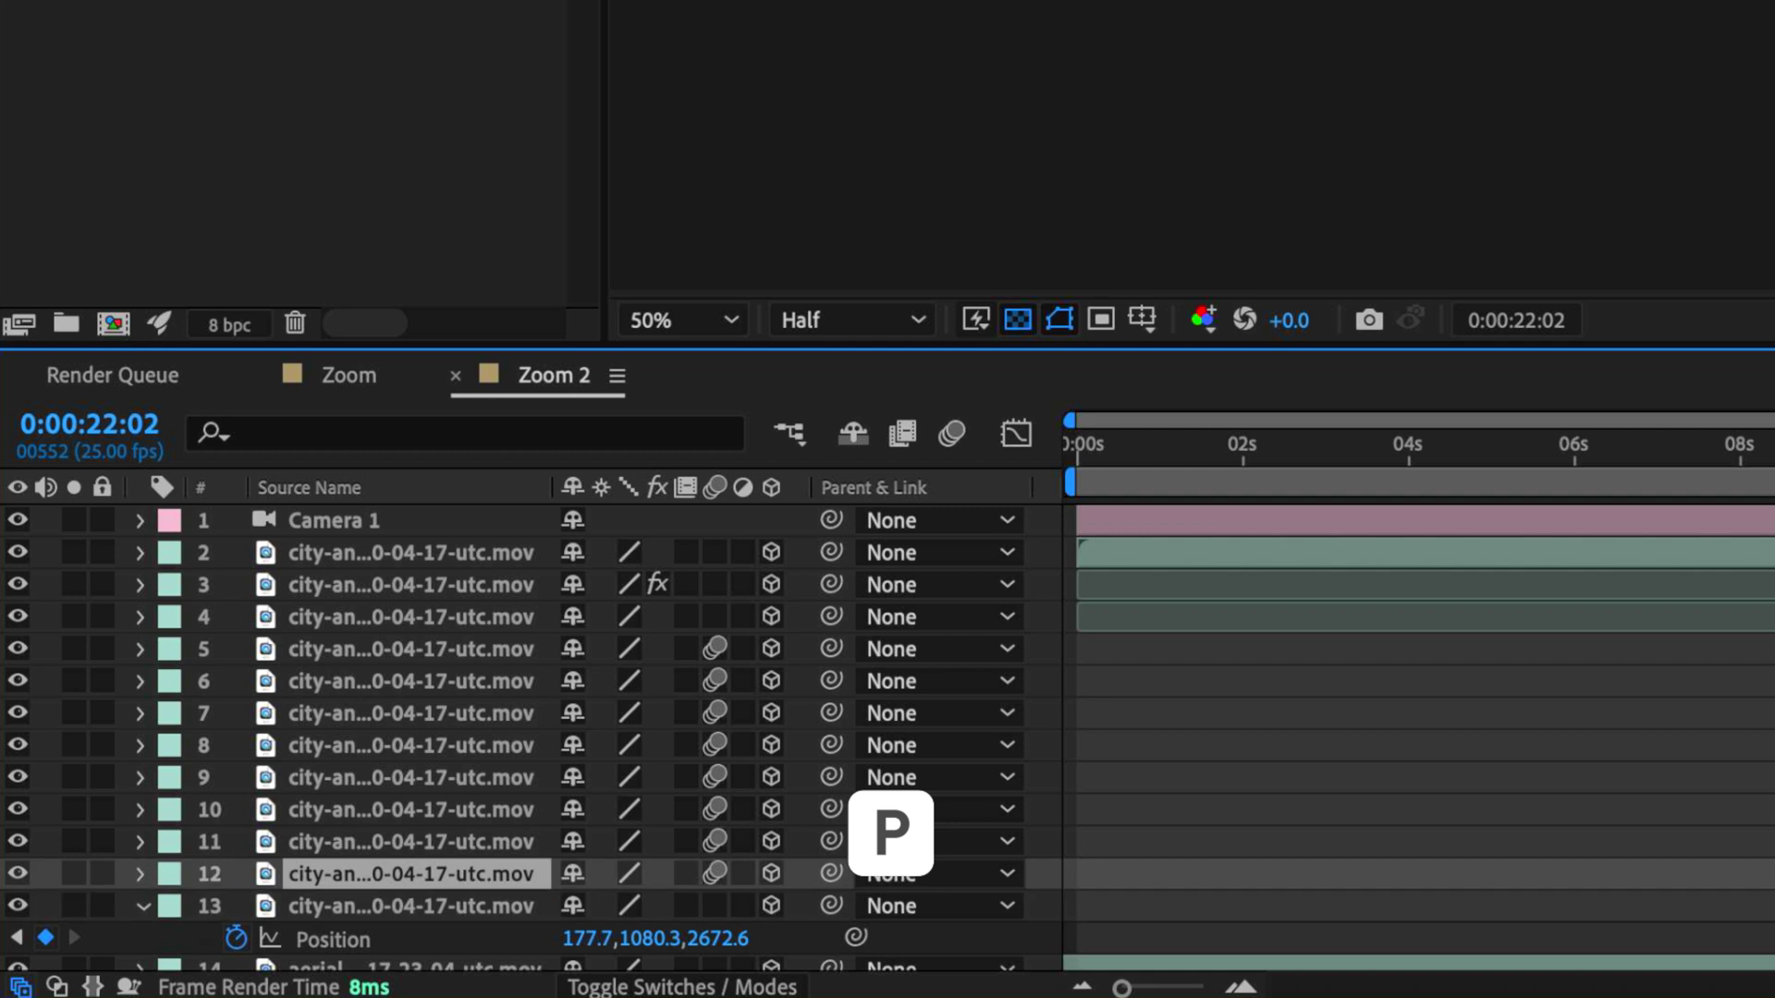
{"action": "left_click", "coordinate": [143, 907]}
{"action": "key", "text": "p"}
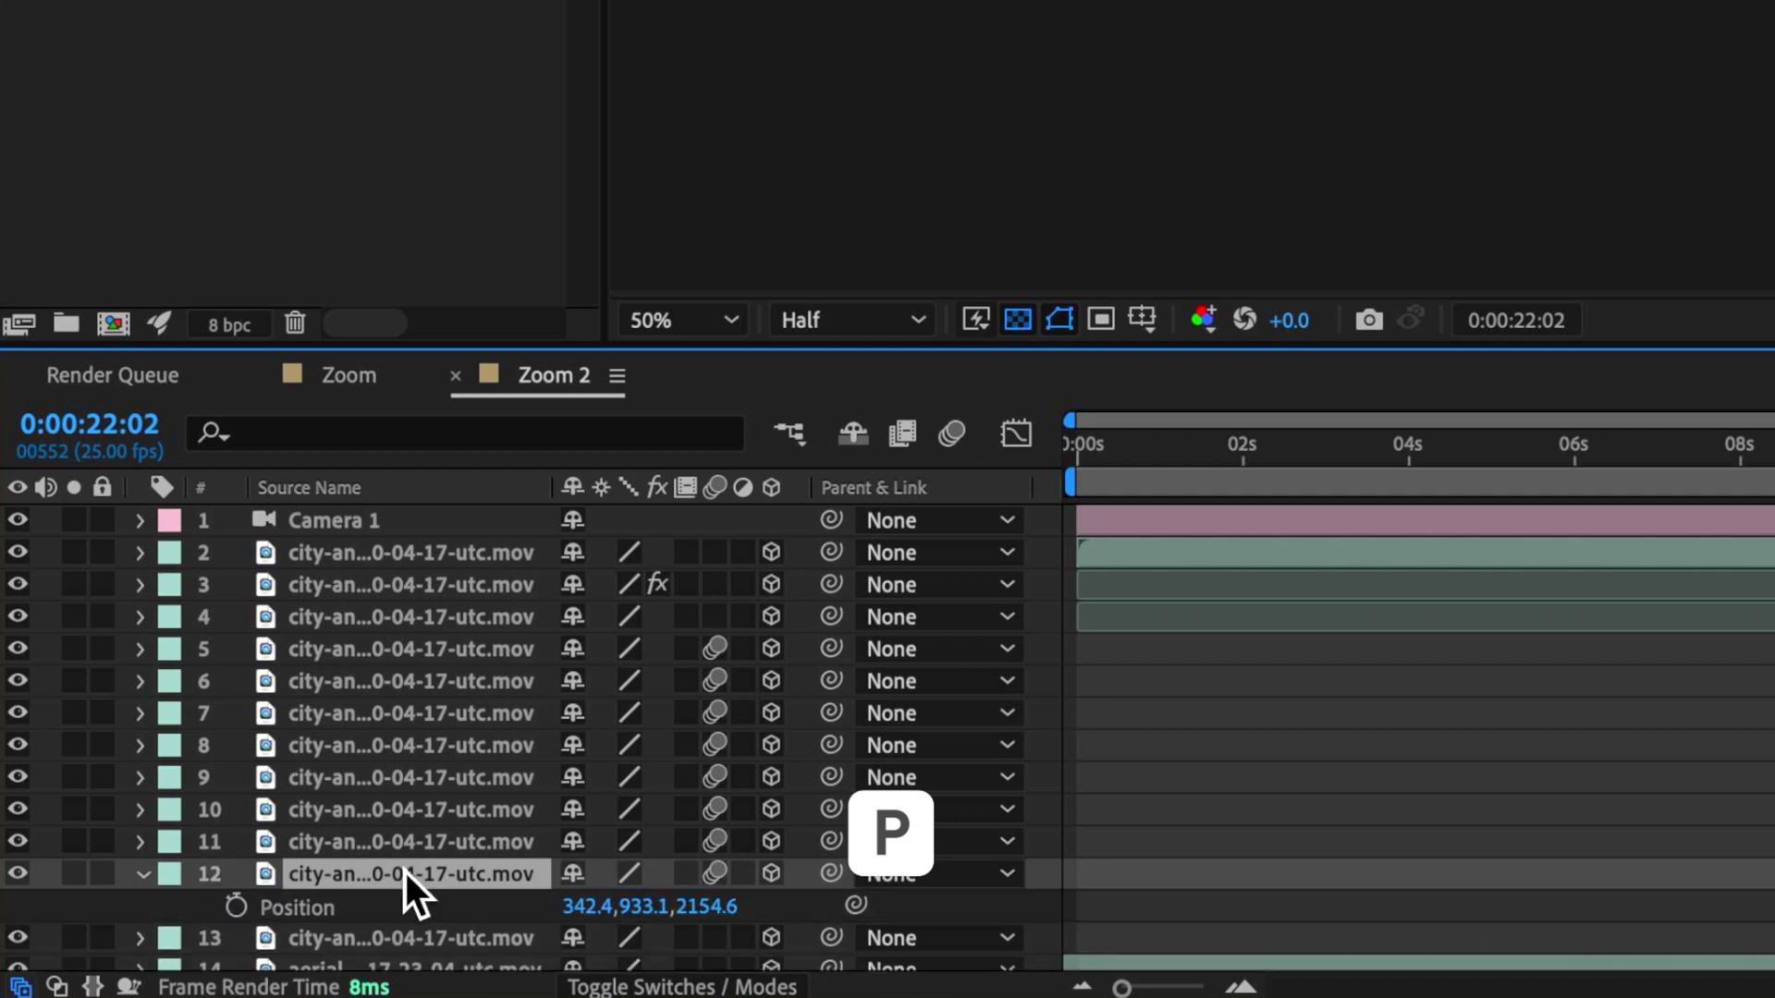
{"action": "left_click", "coordinate": [300, 910]}
{"action": "key", "text": "ctrl+c"}
{"action": "scroll", "coordinate": [453, 743], "scroll_direction": "down", "scroll_amount": 1}
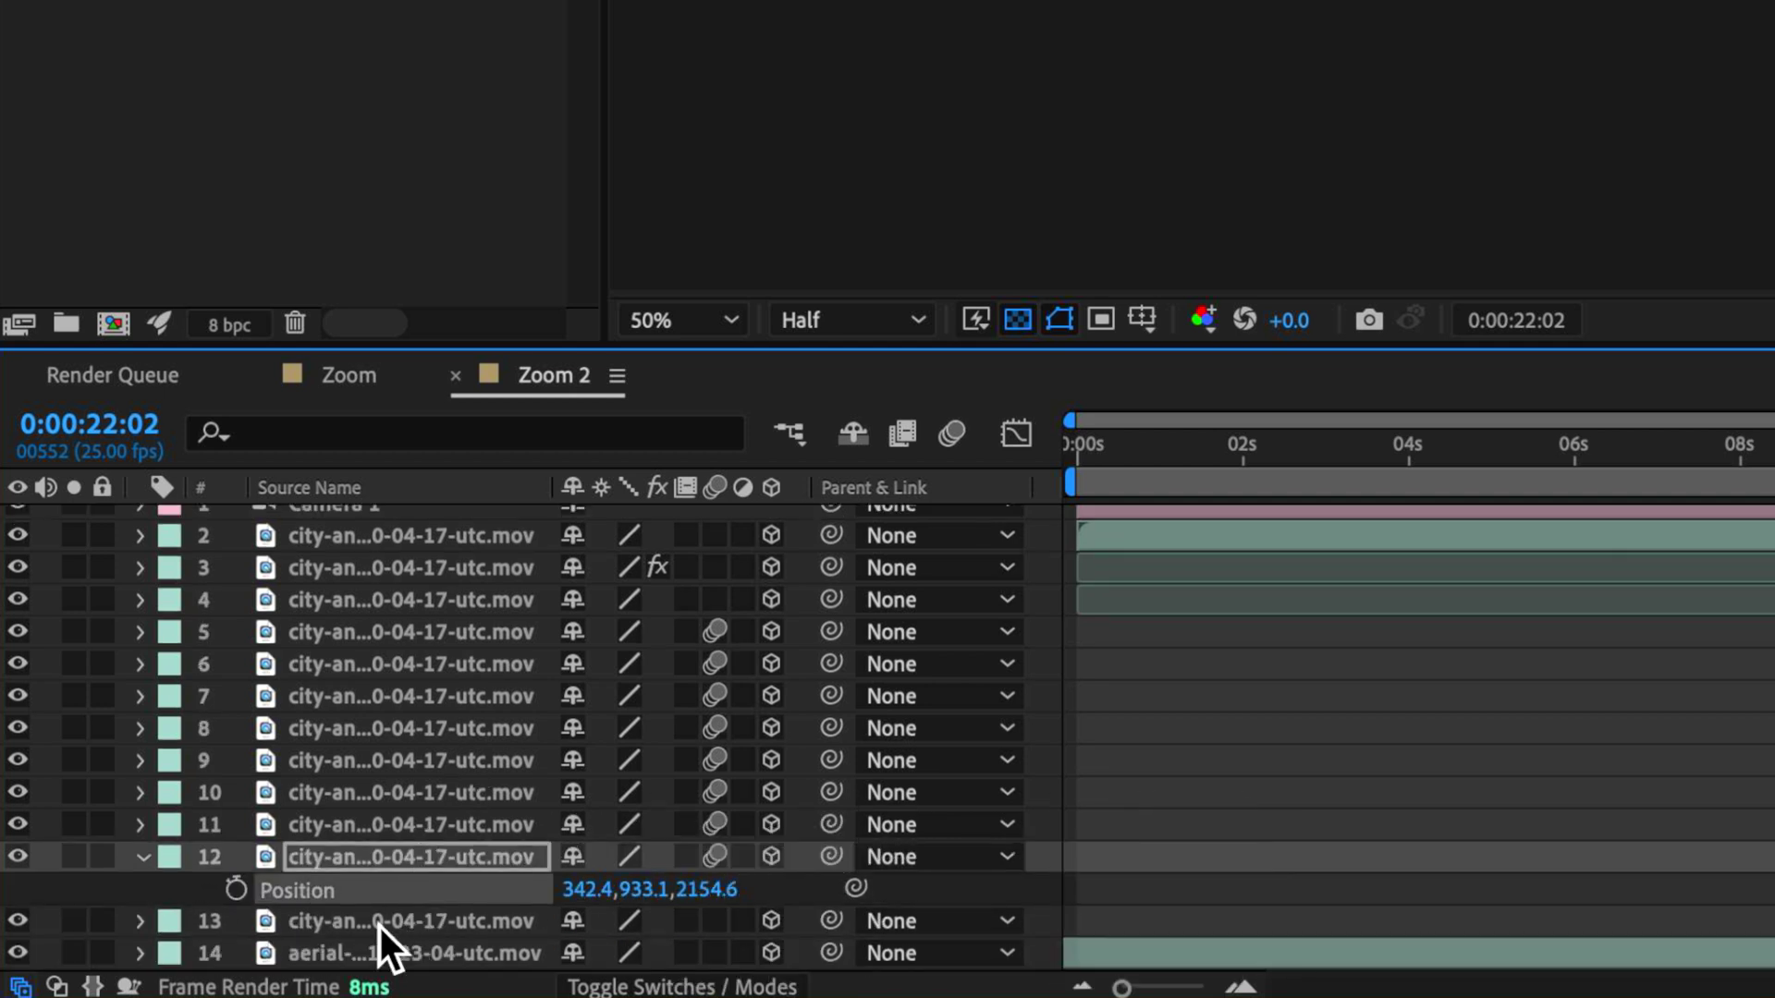
{"action": "left_click", "coordinate": [360, 956]}
{"action": "key", "text": "ctrl+v"}
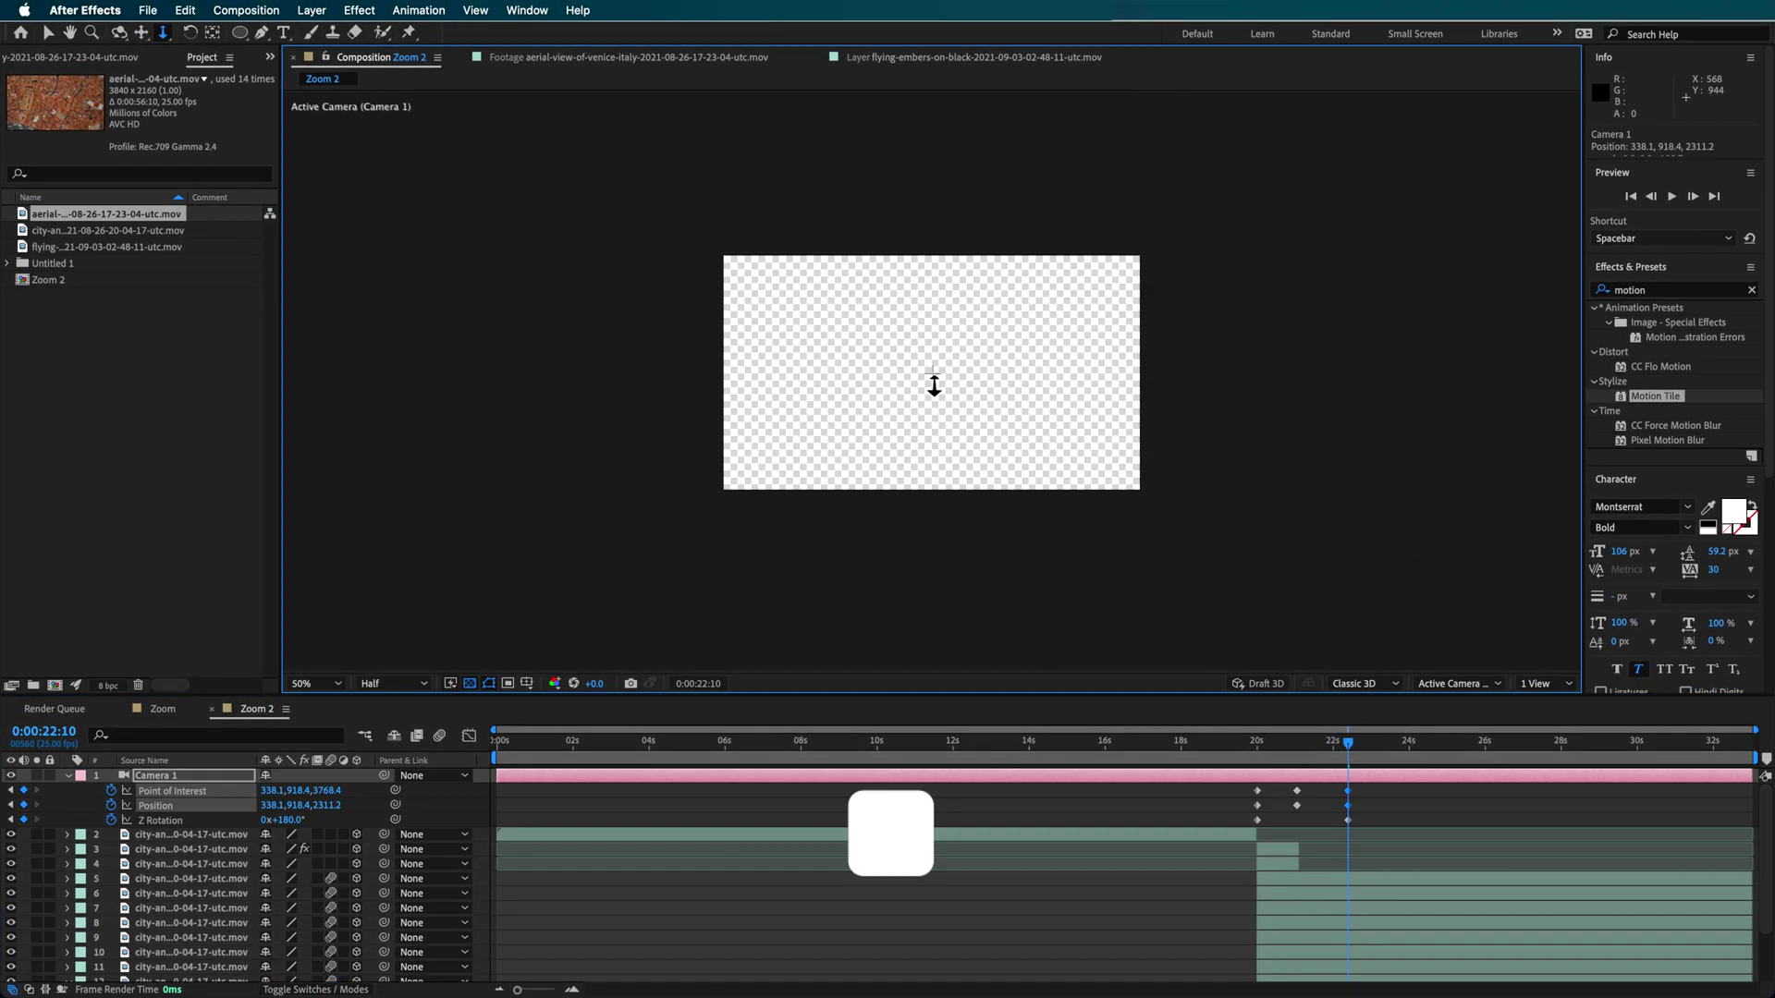
Step: Push the Venice layer back to Z 4033, scale it to 59%, and apply Motion Tile
{"action": "mouse_move", "coordinate": [940, 418]}
{"action": "left_mouse_down"}
{"action": "mouse_move", "coordinate": [943, 468]}
{"action": "mouse_move", "coordinate": [944, 440]}
{"action": "left_mouse_up"}
{"action": "scroll", "coordinate": [1391, 966], "scroll_direction": "down", "scroll_amount": 1}
{"action": "scroll", "coordinate": [1391, 966], "scroll_direction": "down", "scroll_amount": 3}
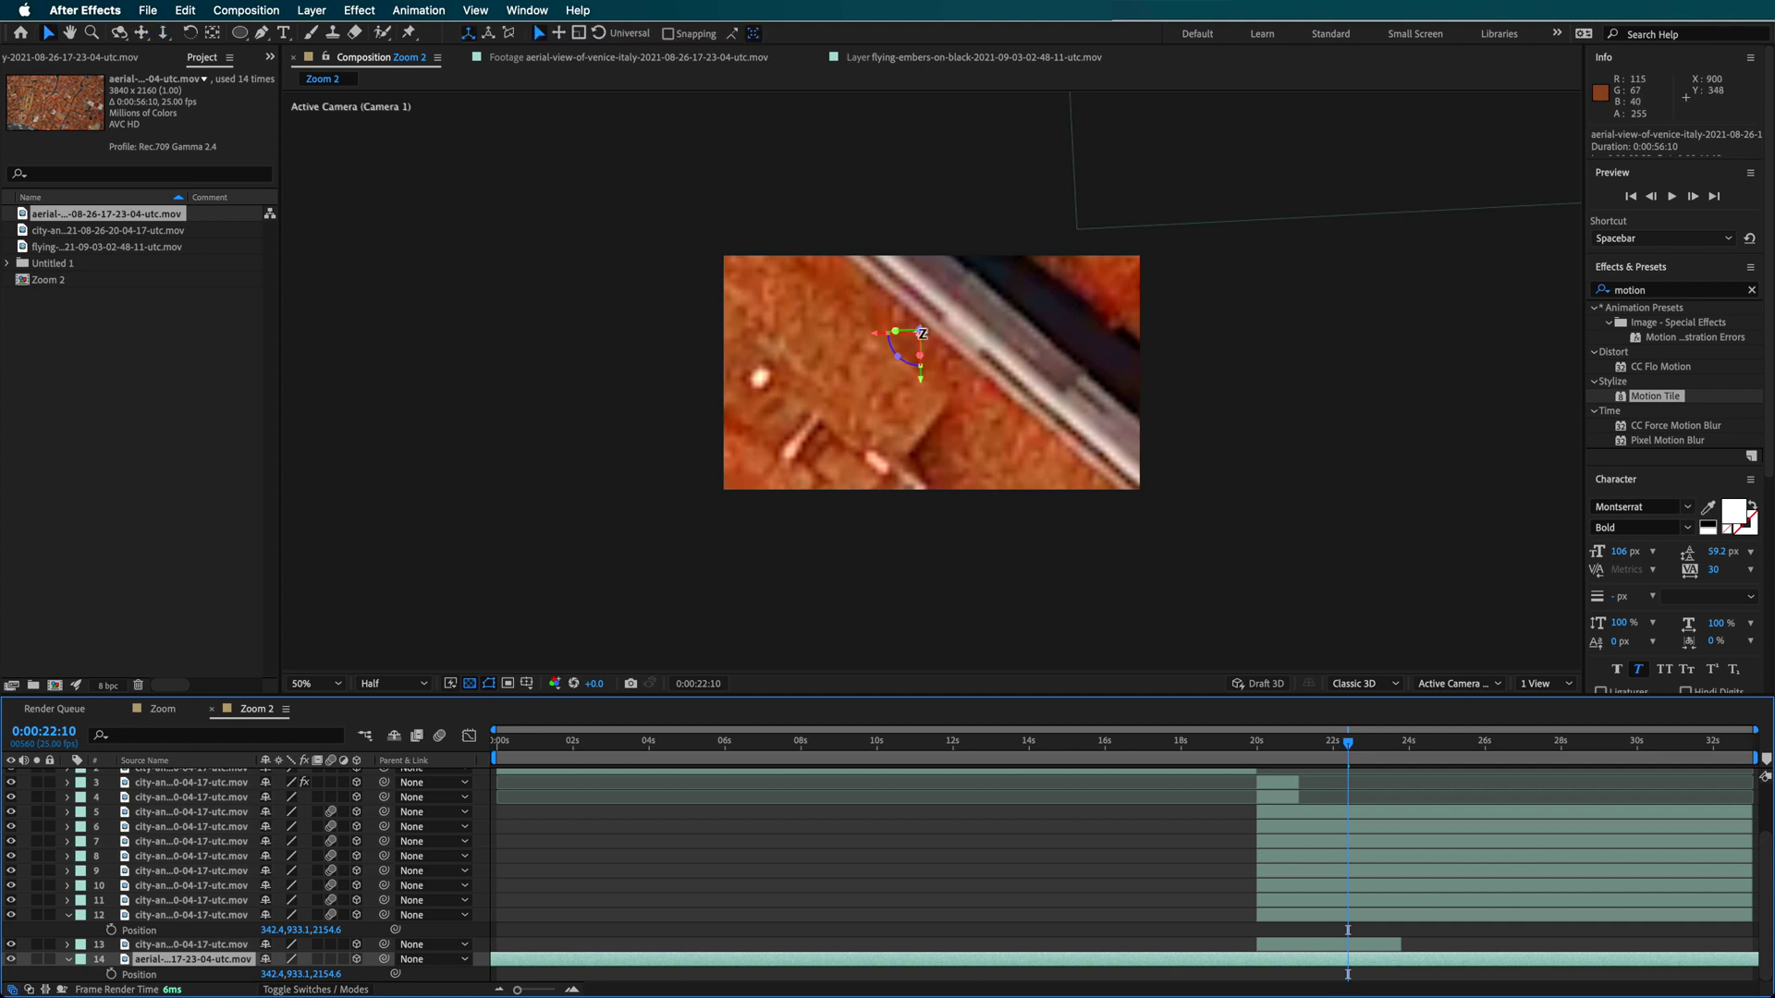
{"action": "left_click_drag", "start_coordinate": [919, 336], "coordinate": [930, 403]}
{"action": "left_click_drag", "start_coordinate": [552, 157], "coordinate": [834, 253]}
{"action": "left_click_drag", "start_coordinate": [1654, 396], "coordinate": [205, 961]}
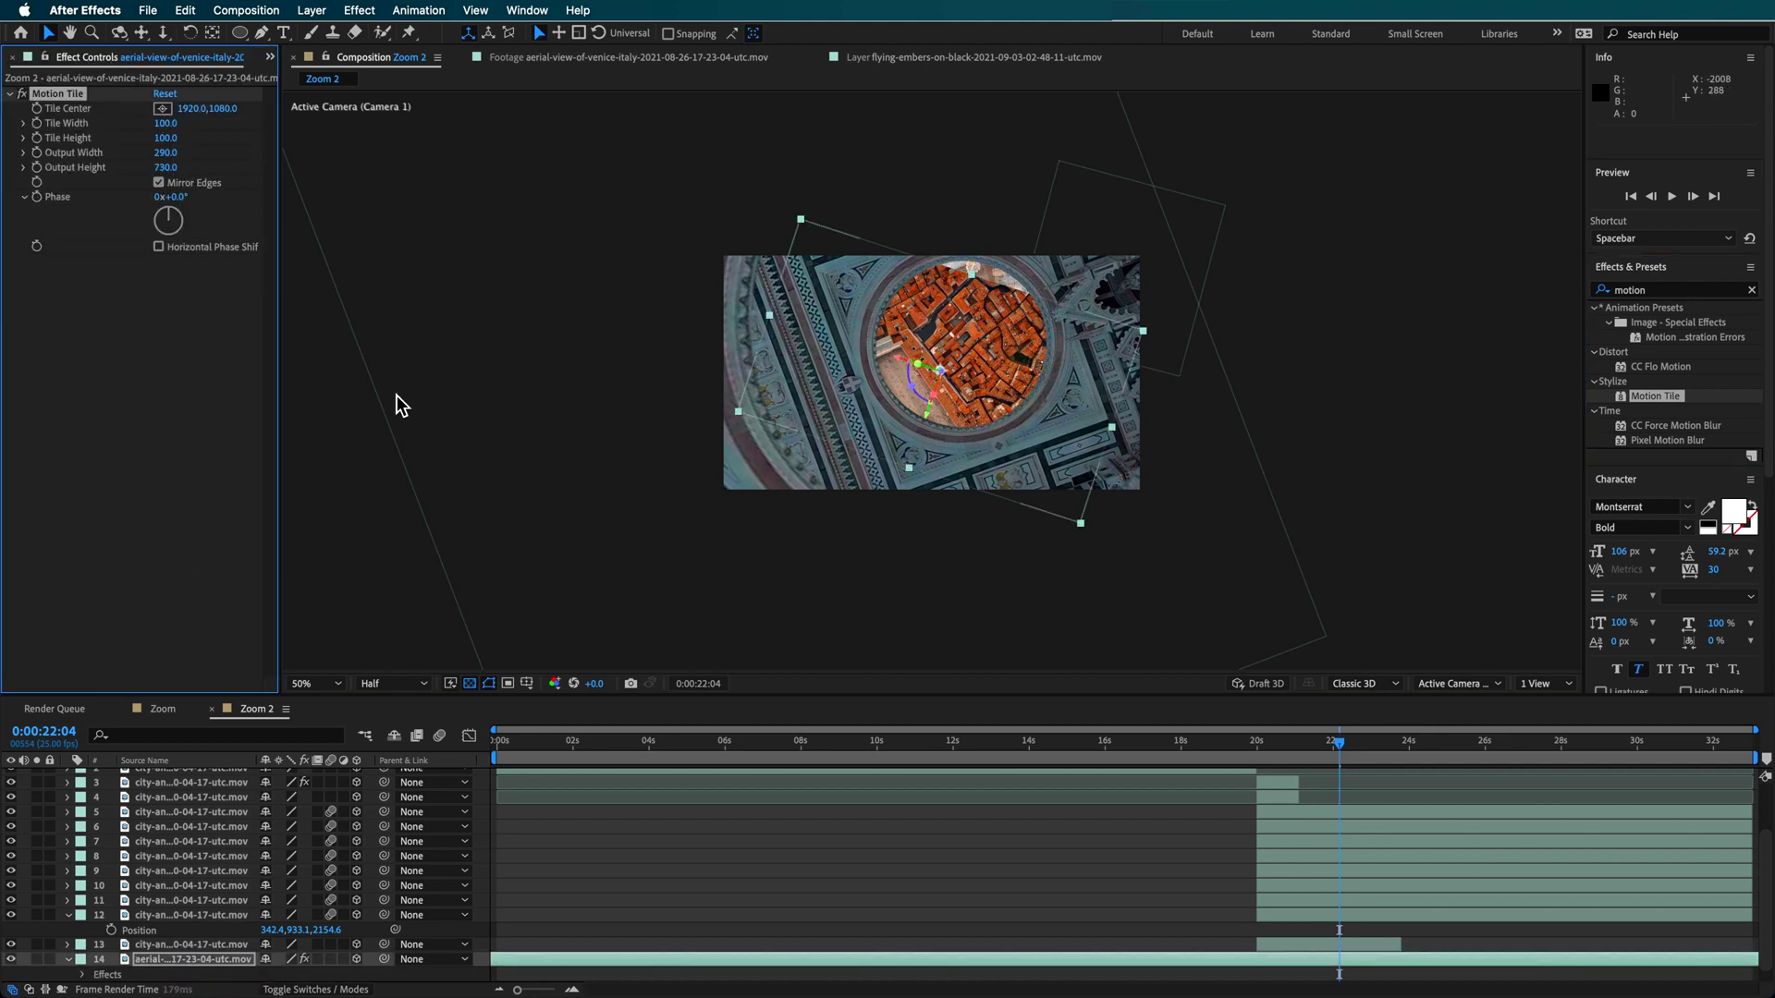
Step: Scrub to 0:00:22:09 and scroll the Timeline up to Camera 1's Point of Interest, Position and Z Rotation keyframes
{"action": "left_click", "coordinate": [1182, 865]}
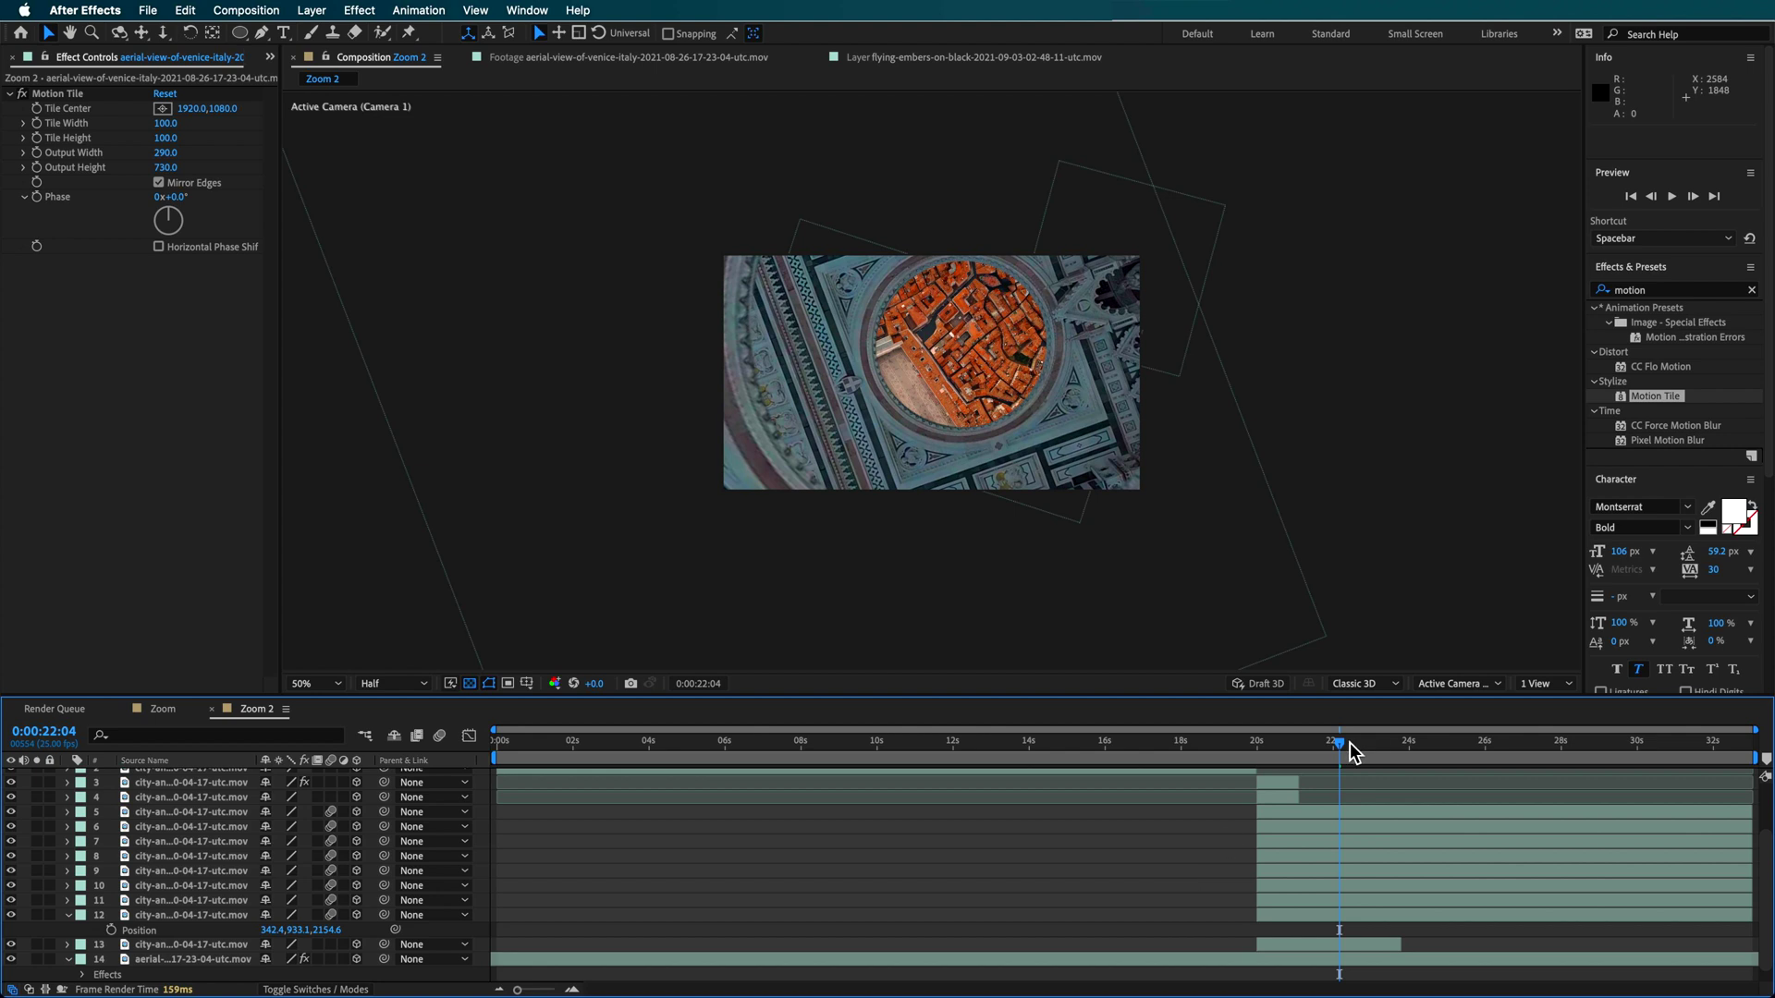
{"action": "left_click_drag", "start_coordinate": [1351, 750], "coordinate": [1349, 751]}
{"action": "scroll", "coordinate": [555, 859], "scroll_direction": "up", "scroll_amount": 2}
{"action": "scroll", "coordinate": [143, 895], "scroll_direction": "down", "scroll_amount": 3}
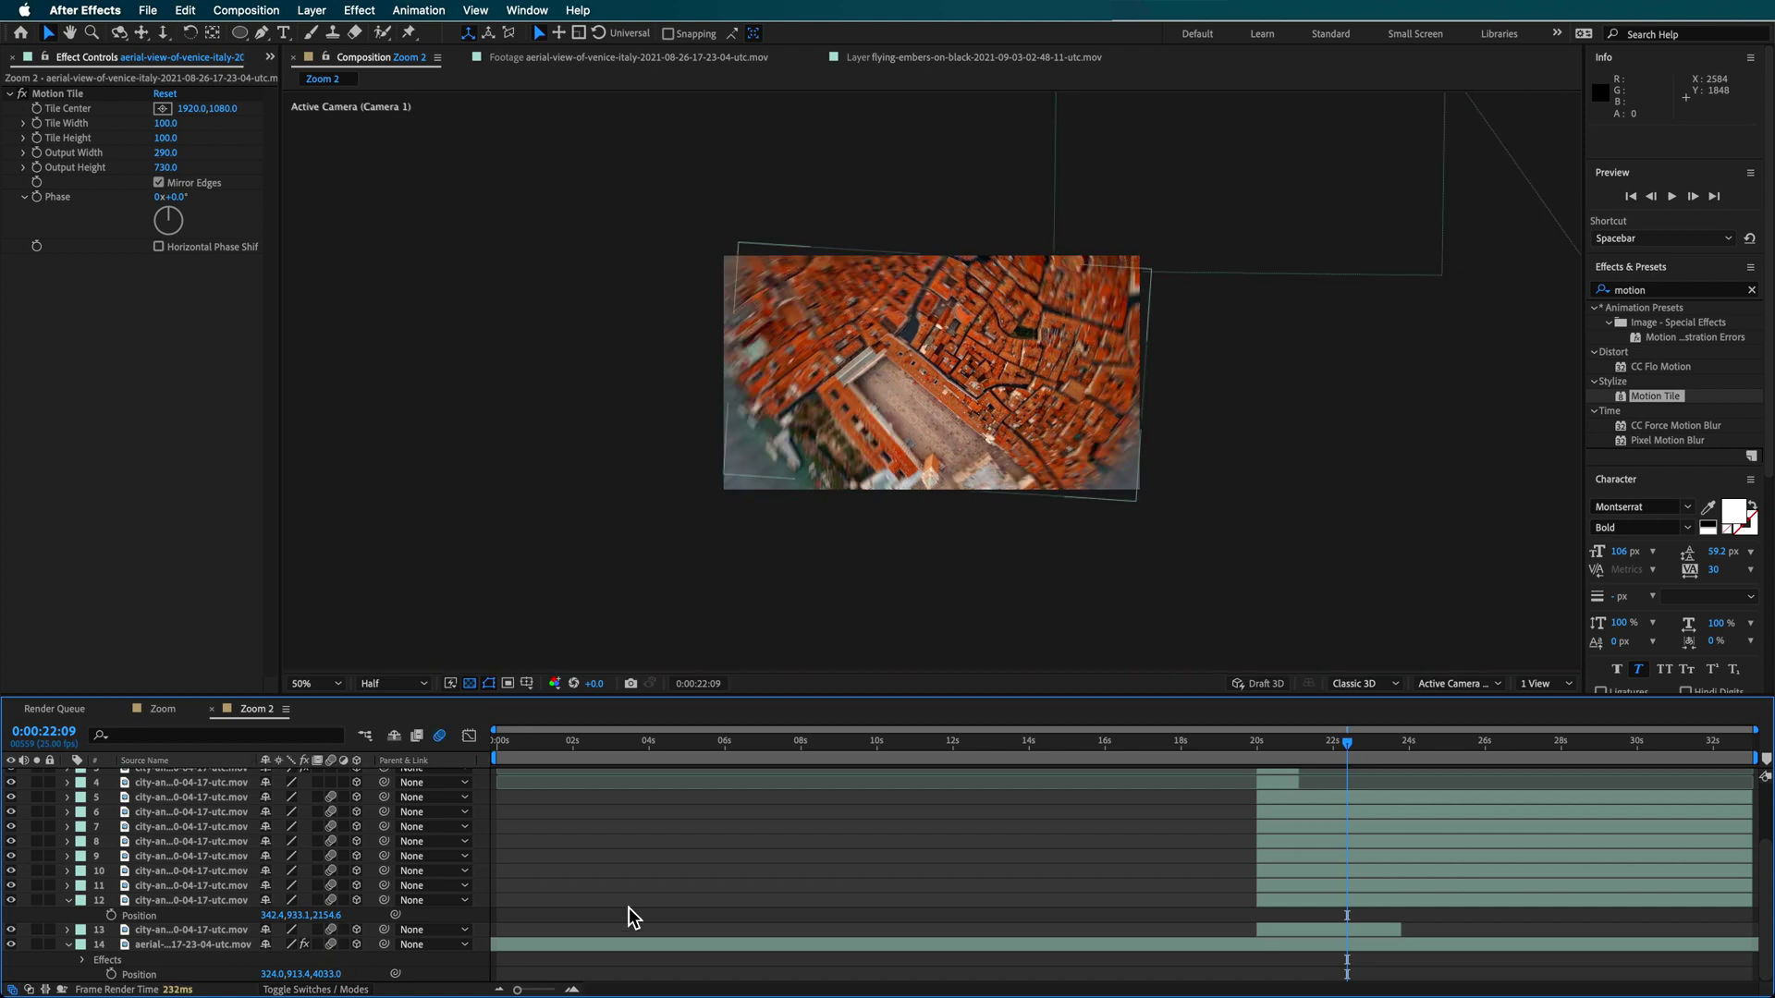
{"action": "scroll", "coordinate": [651, 888], "scroll_direction": "up", "scroll_amount": 3}
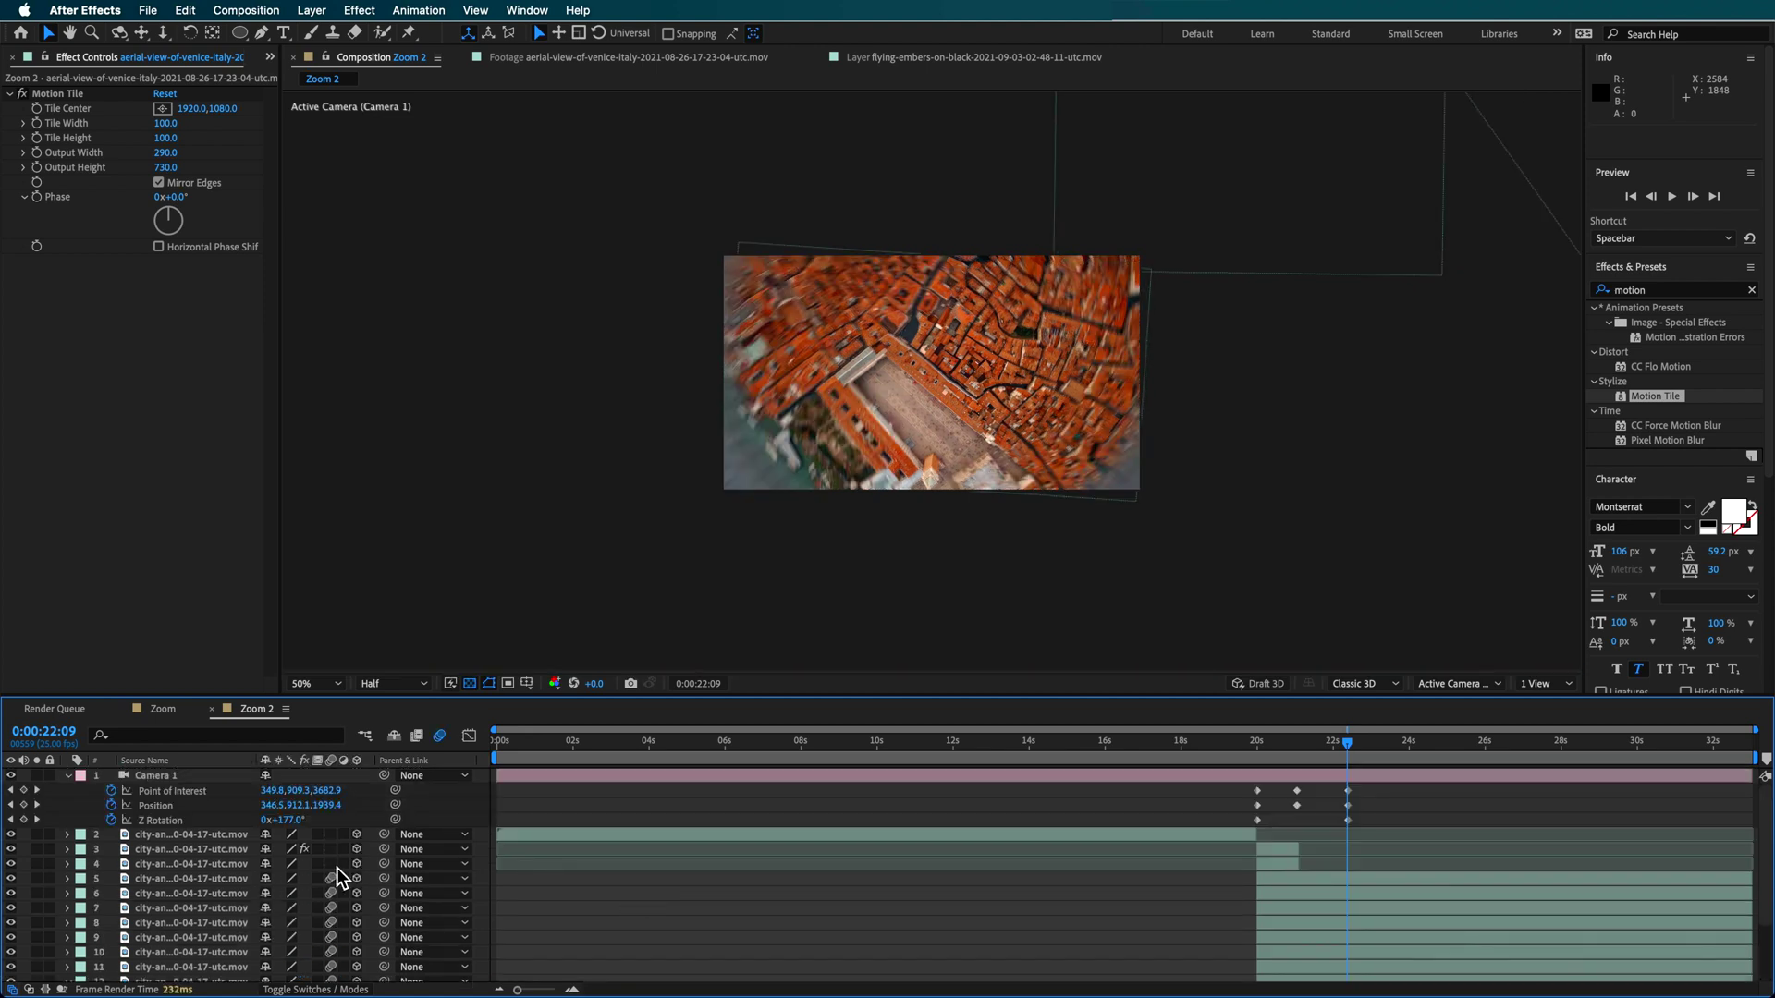
Step: Apply Easy Ease to all Camera 1 keyframes, then select its Point of Interest and Position keyframes
{"action": "left_click", "coordinate": [1363, 777]}
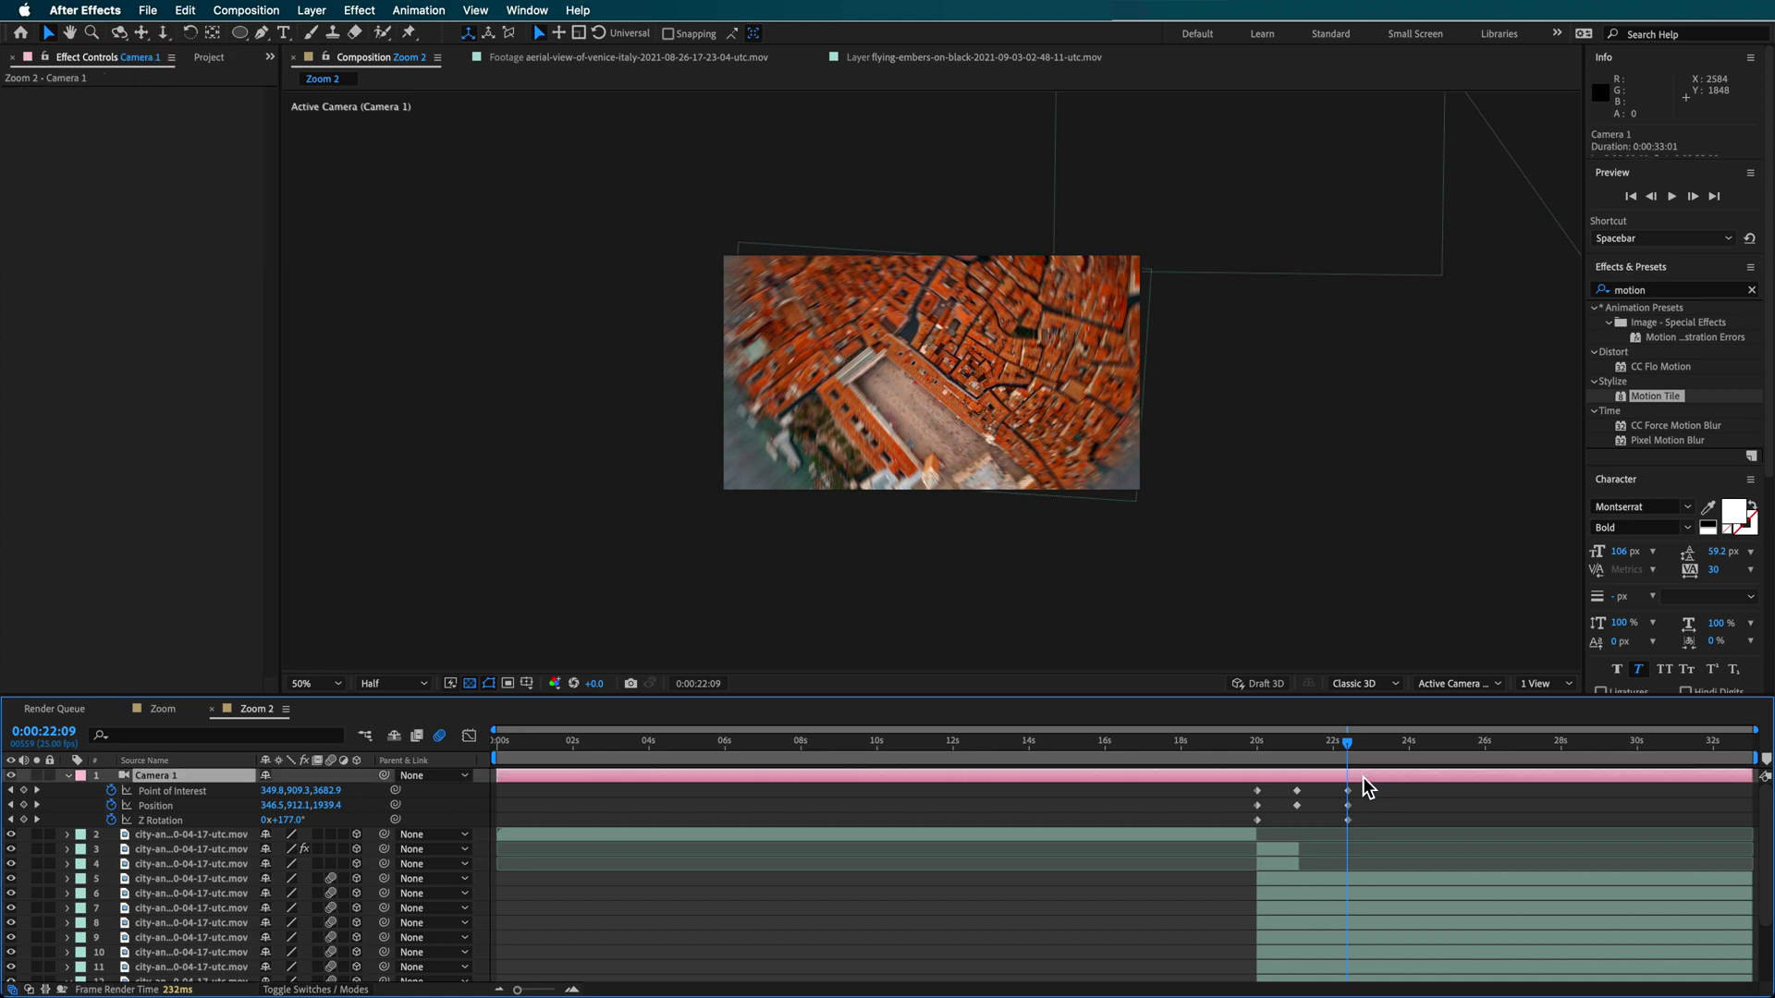
{"action": "left_click_drag", "start_coordinate": [1351, 751], "coordinate": [1353, 751]}
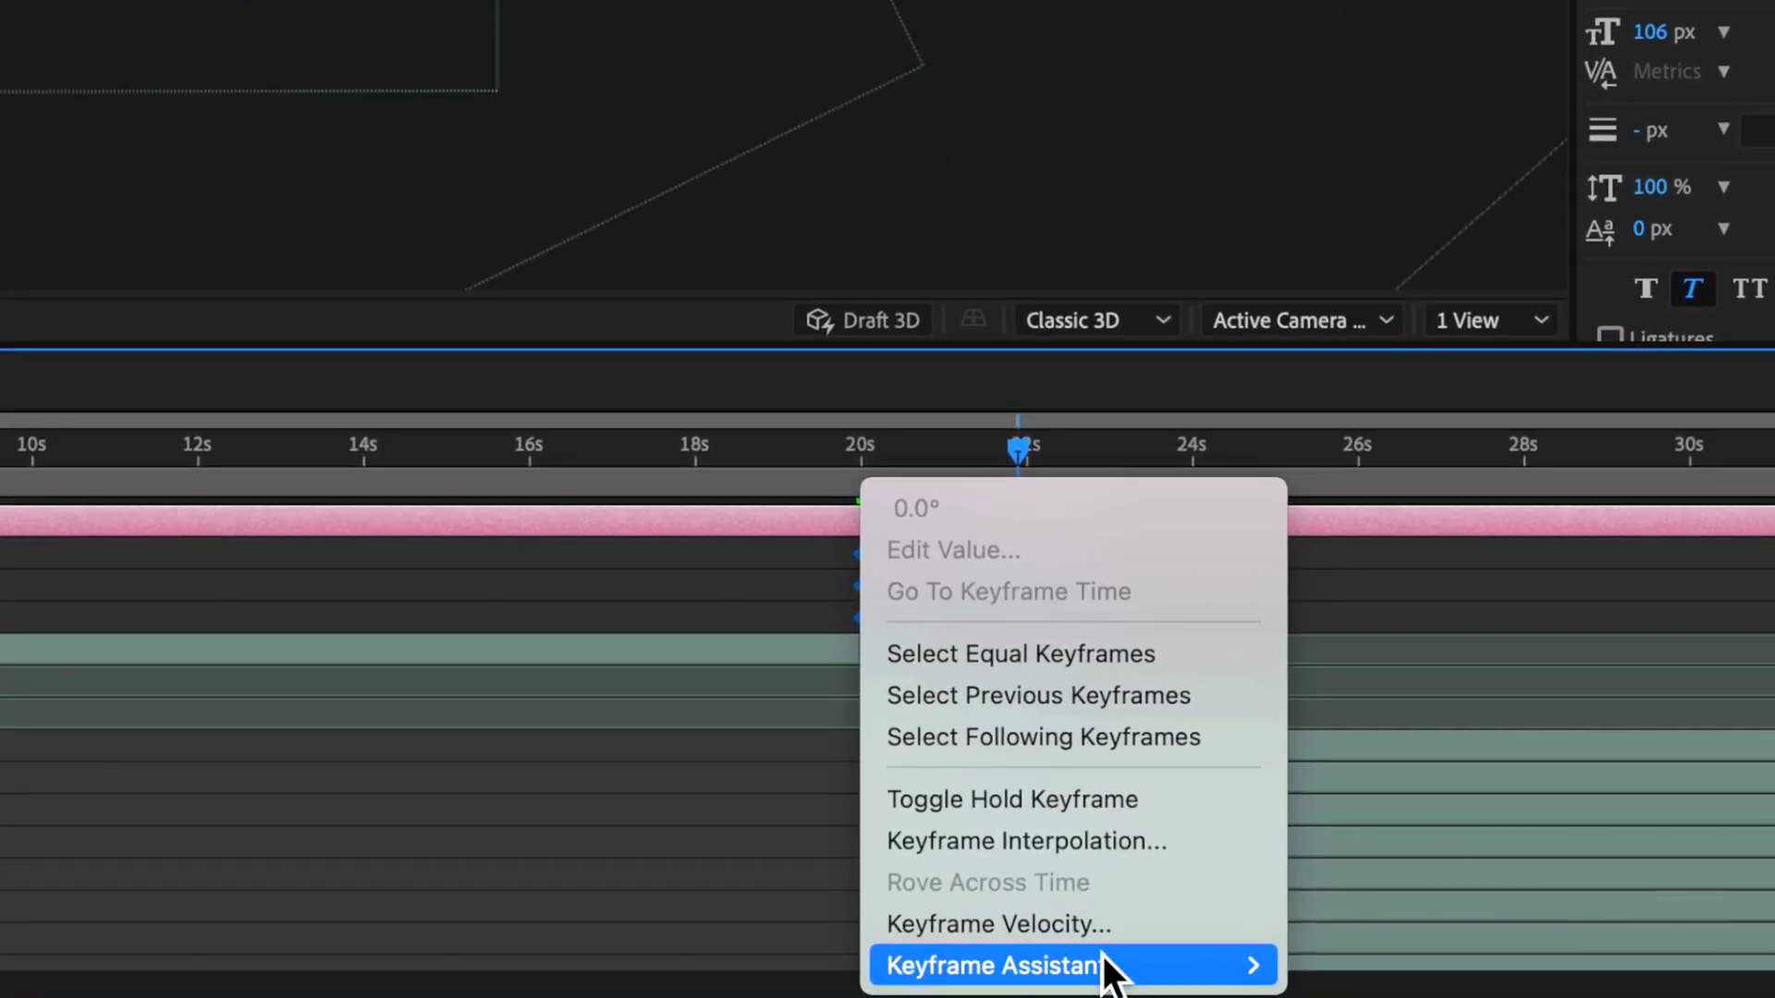
{"action": "mouse_move", "coordinate": [1109, 962]}
{"action": "left_click", "coordinate": [1428, 747]}
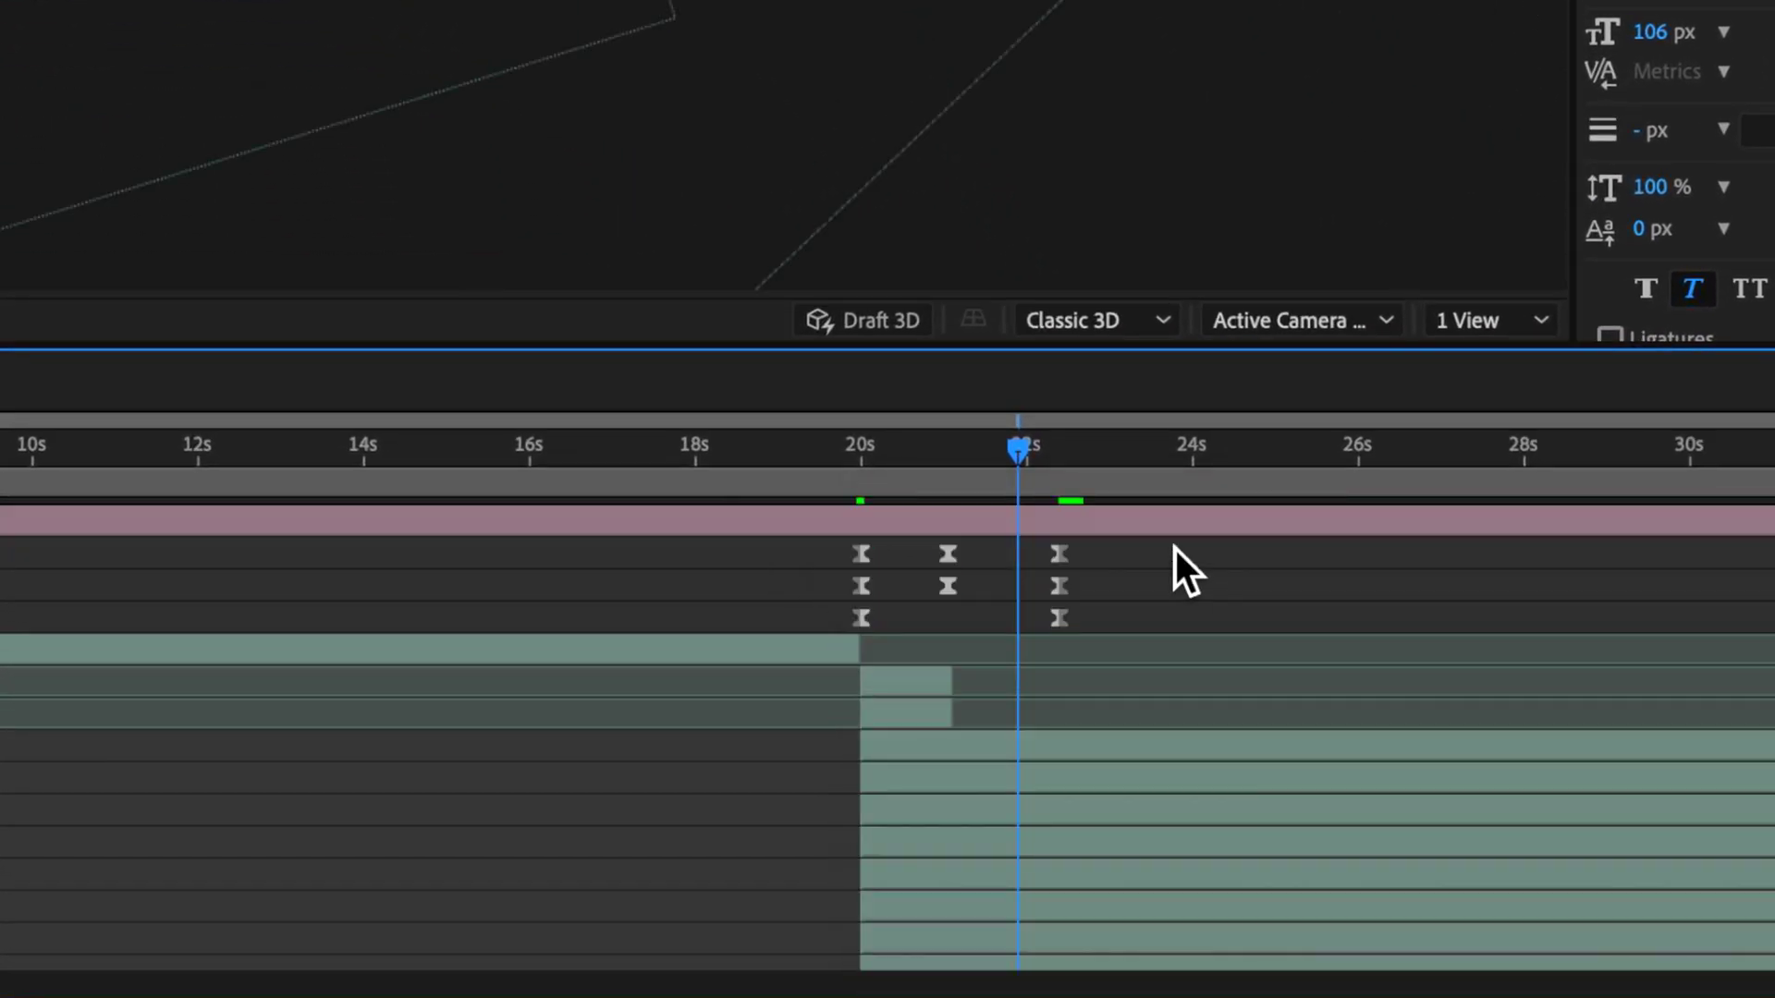
{"action": "left_click_drag", "start_coordinate": [1156, 543], "coordinate": [757, 596]}
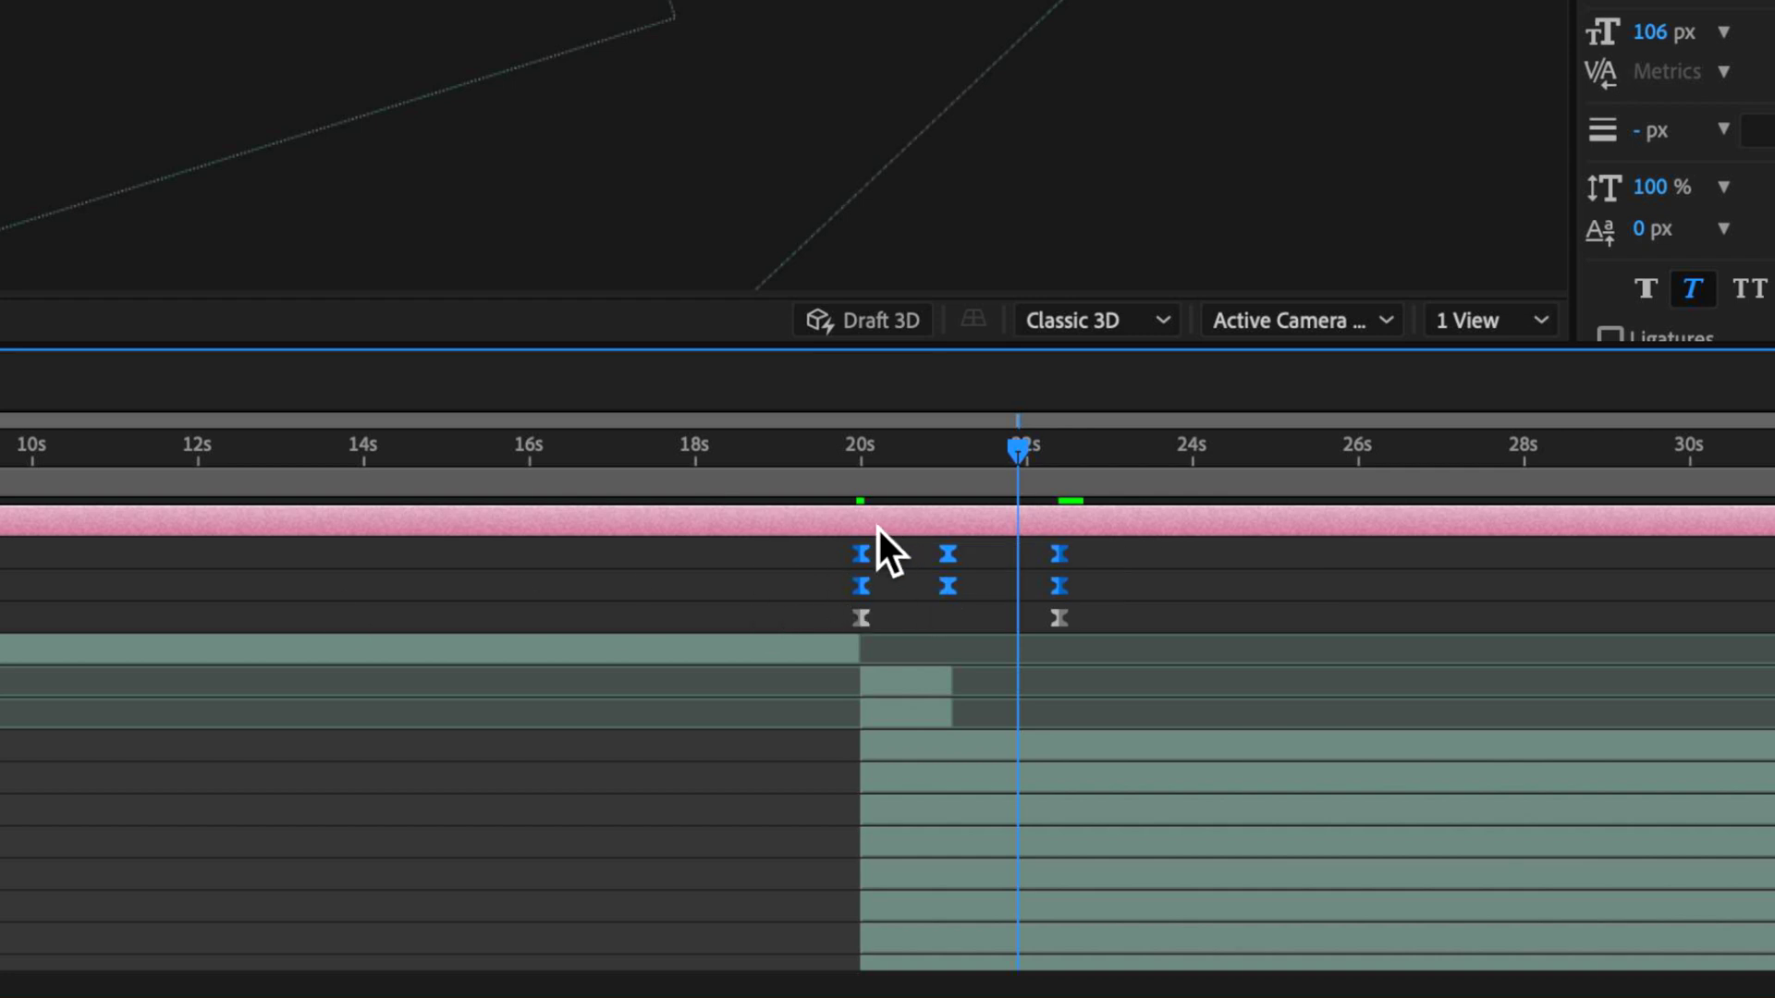
Step: Give the selected keyframes Continuous Bezier temporal and Linear spatial interpolation, then return to 0:00:19:24
{"action": "right_click", "coordinate": [867, 558]}
{"action": "left_click", "coordinate": [1063, 839]}
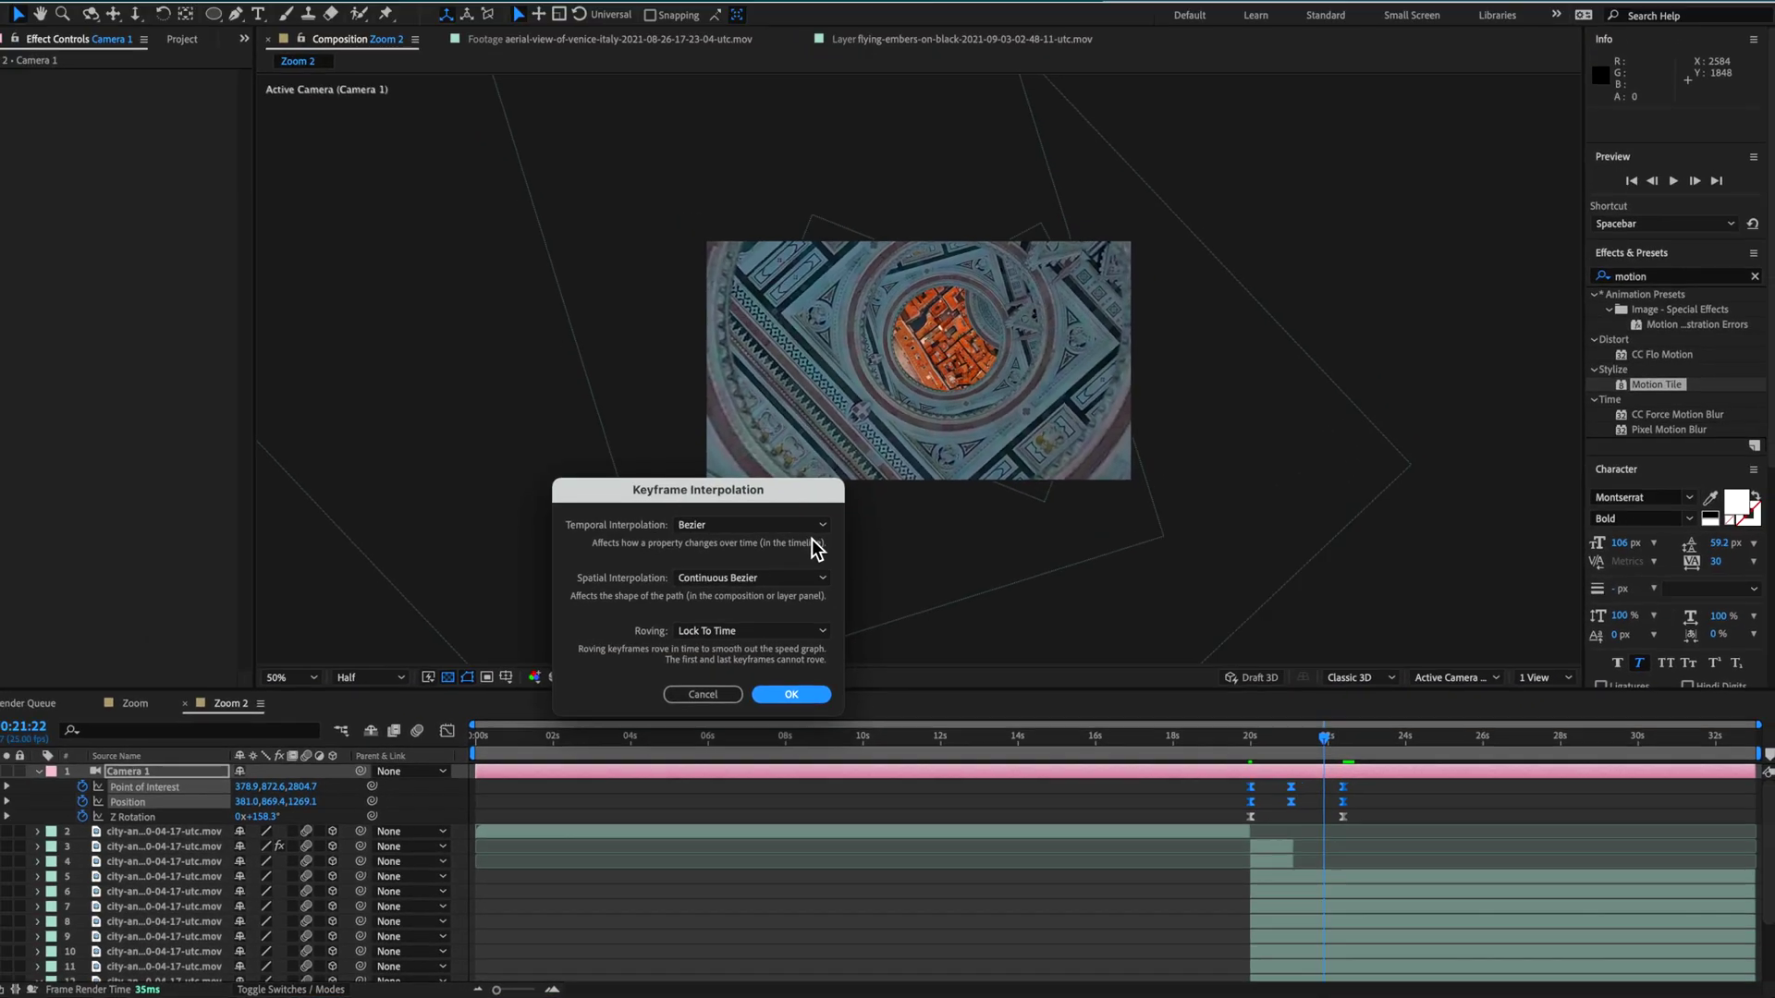
{"action": "left_click_drag", "start_coordinate": [746, 488], "coordinate": [643, 389]}
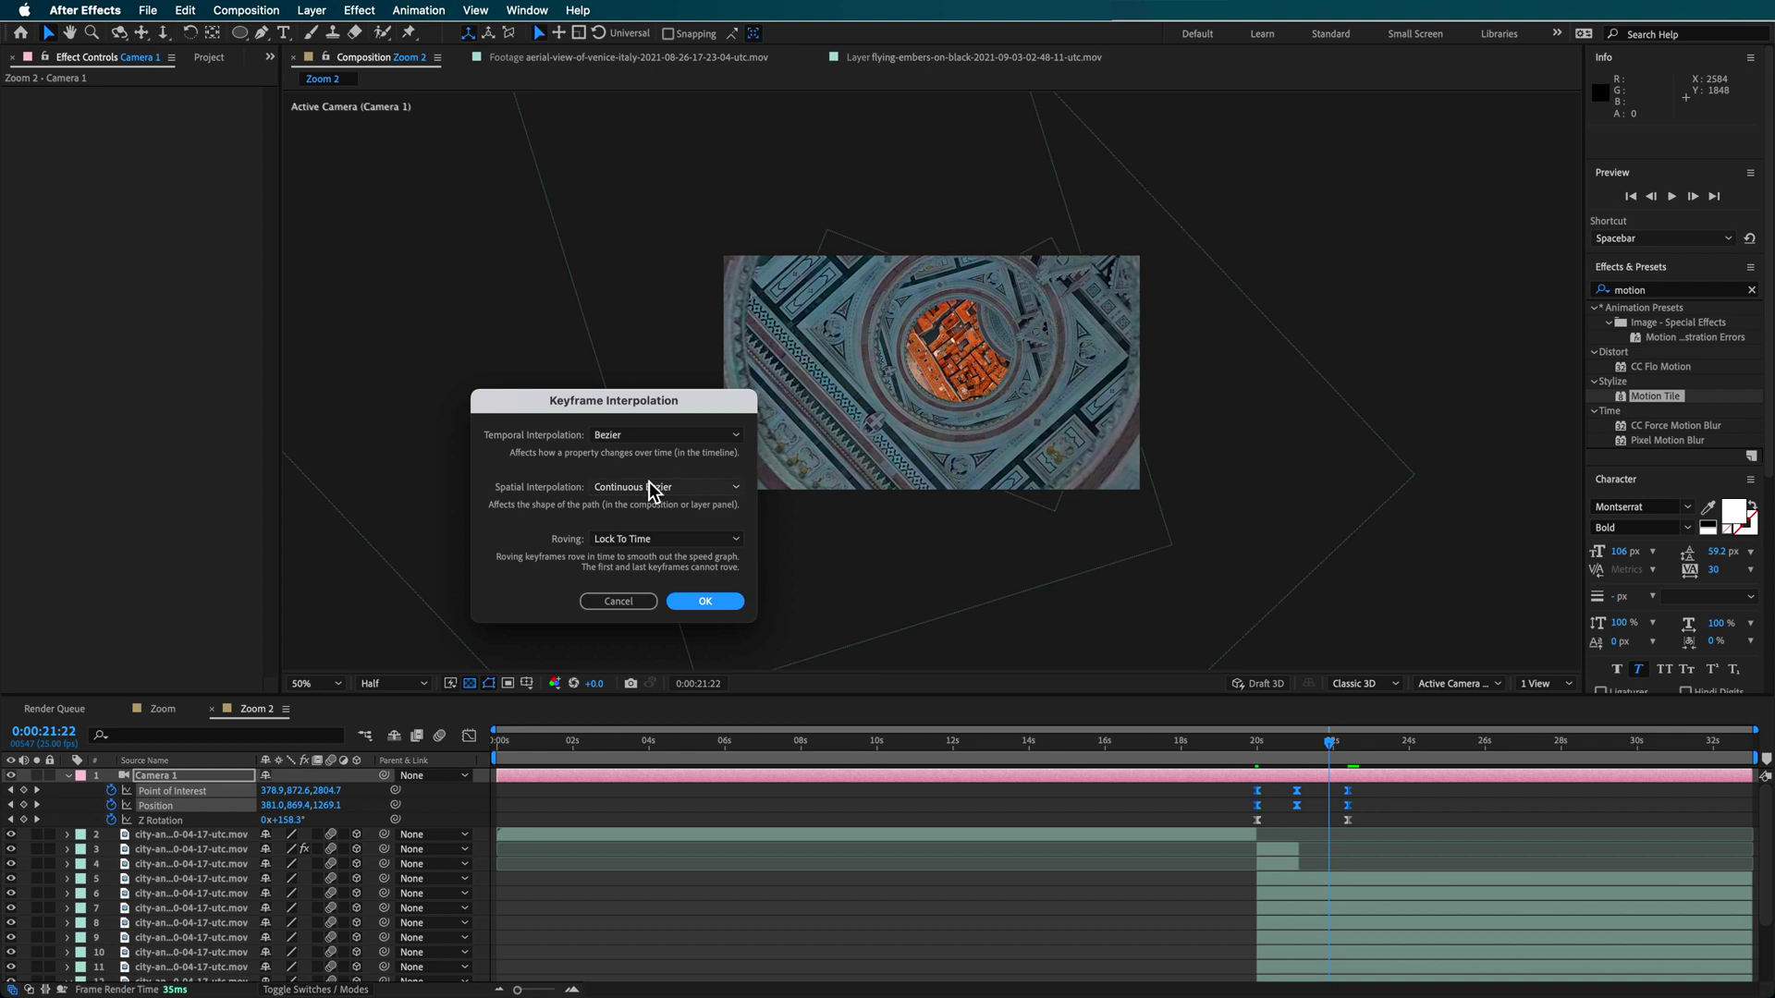
{"action": "left_click", "coordinate": [632, 436]}
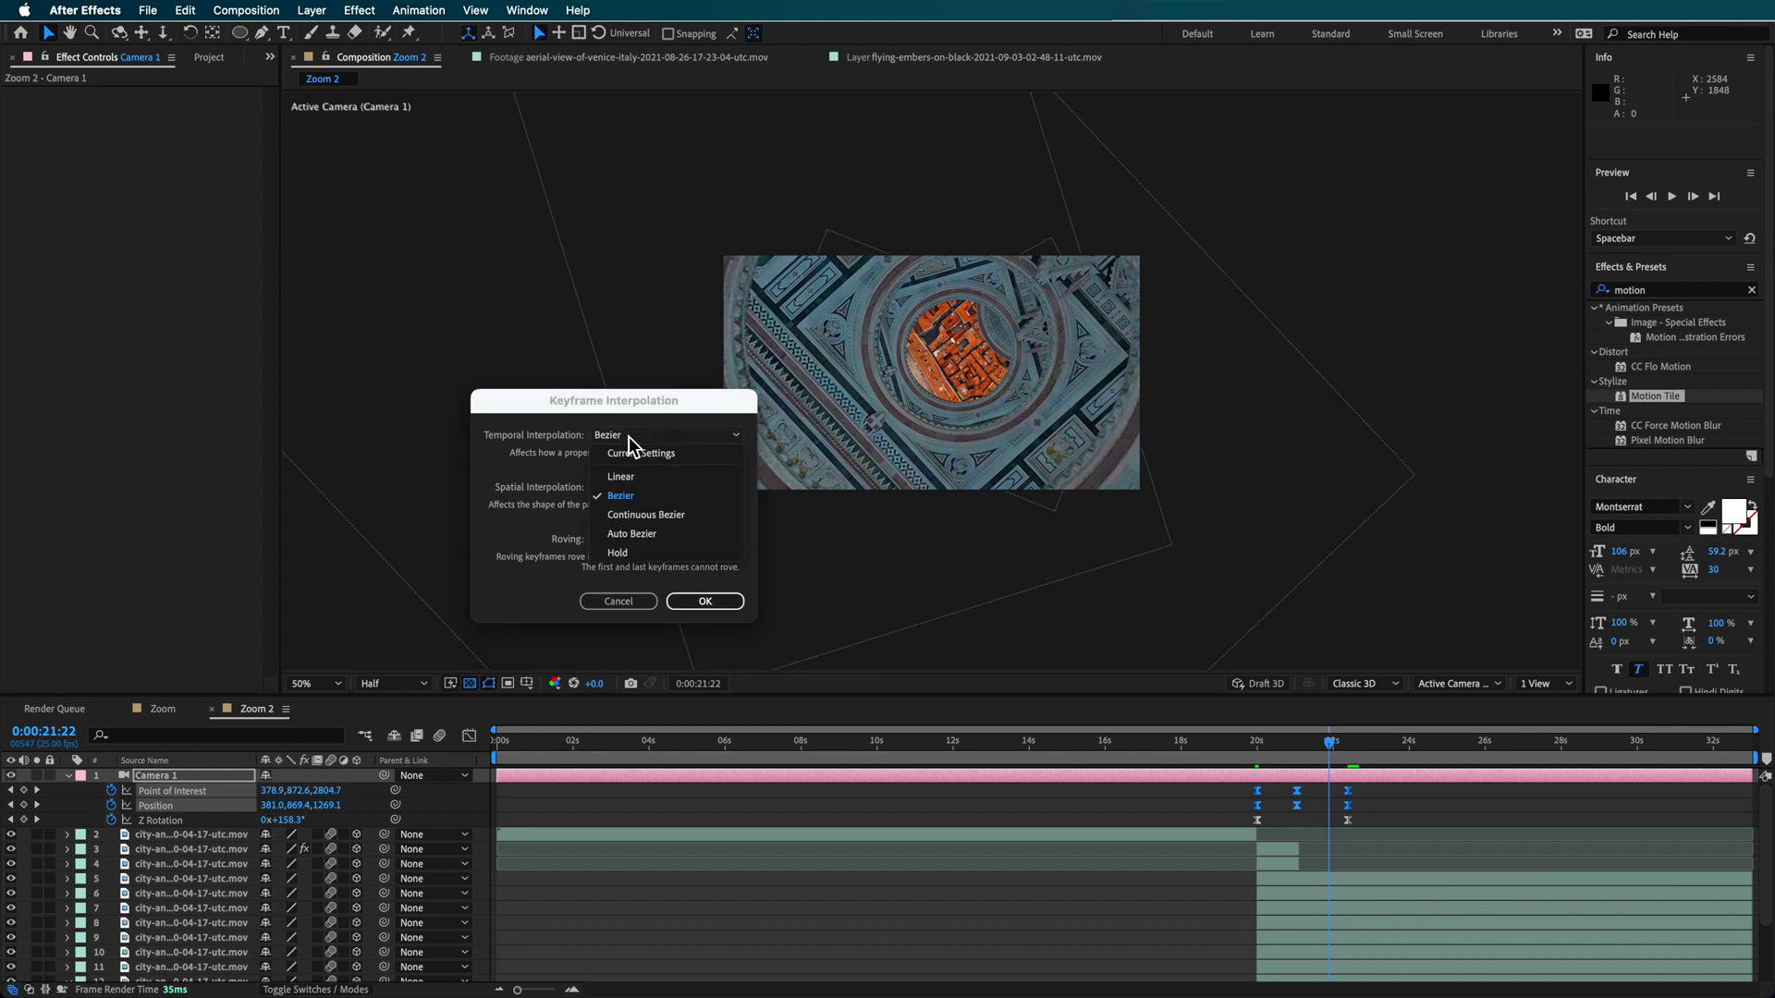
{"action": "left_click", "coordinate": [636, 515]}
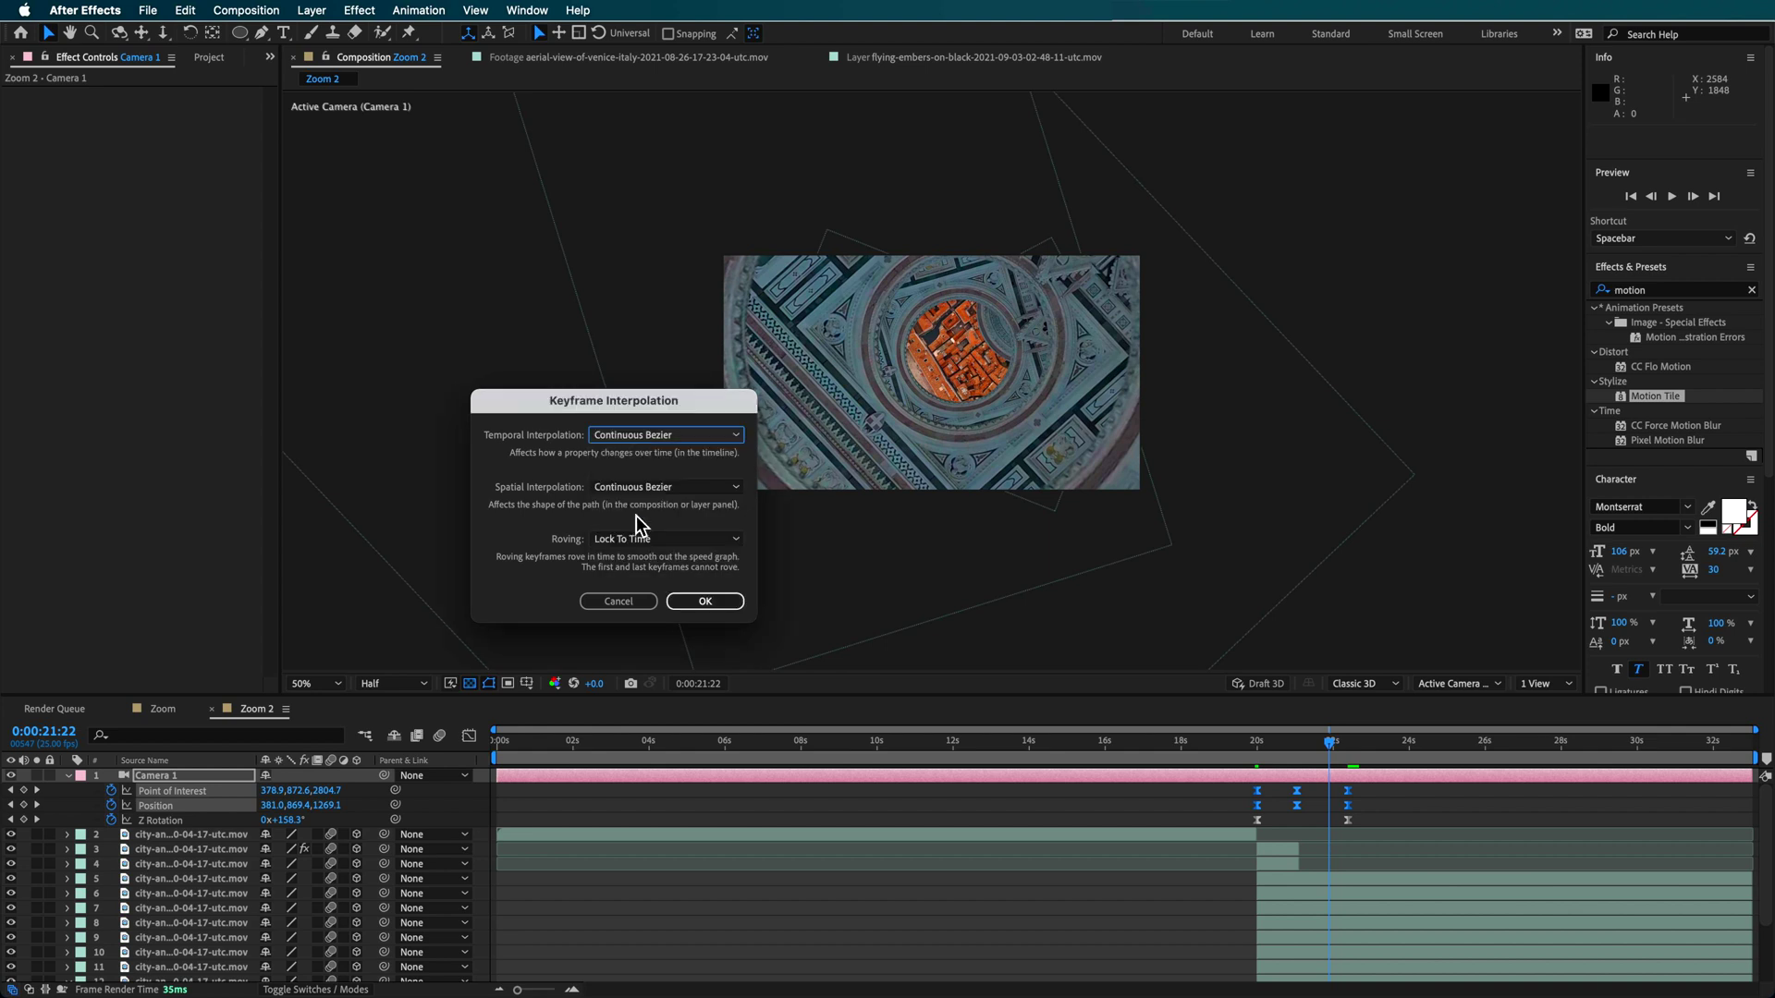
{"action": "left_click", "coordinate": [640, 491]}
{"action": "left_click", "coordinate": [644, 525]}
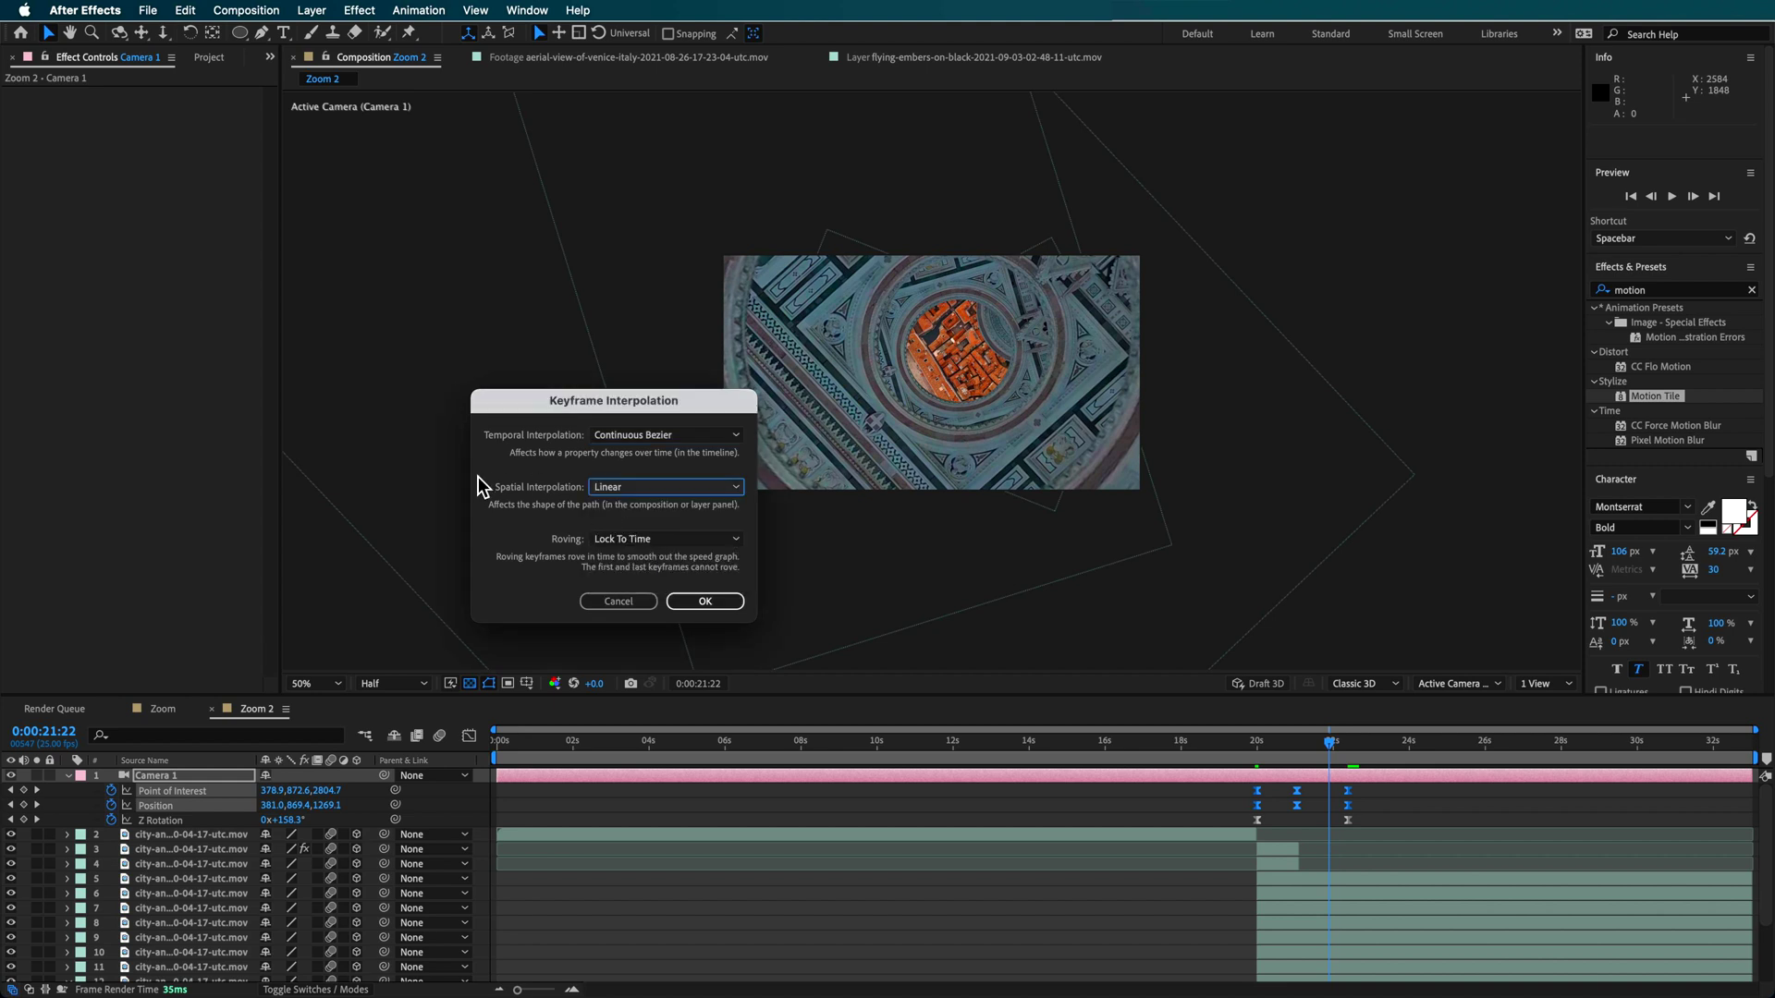
{"action": "left_click", "coordinate": [707, 602]}
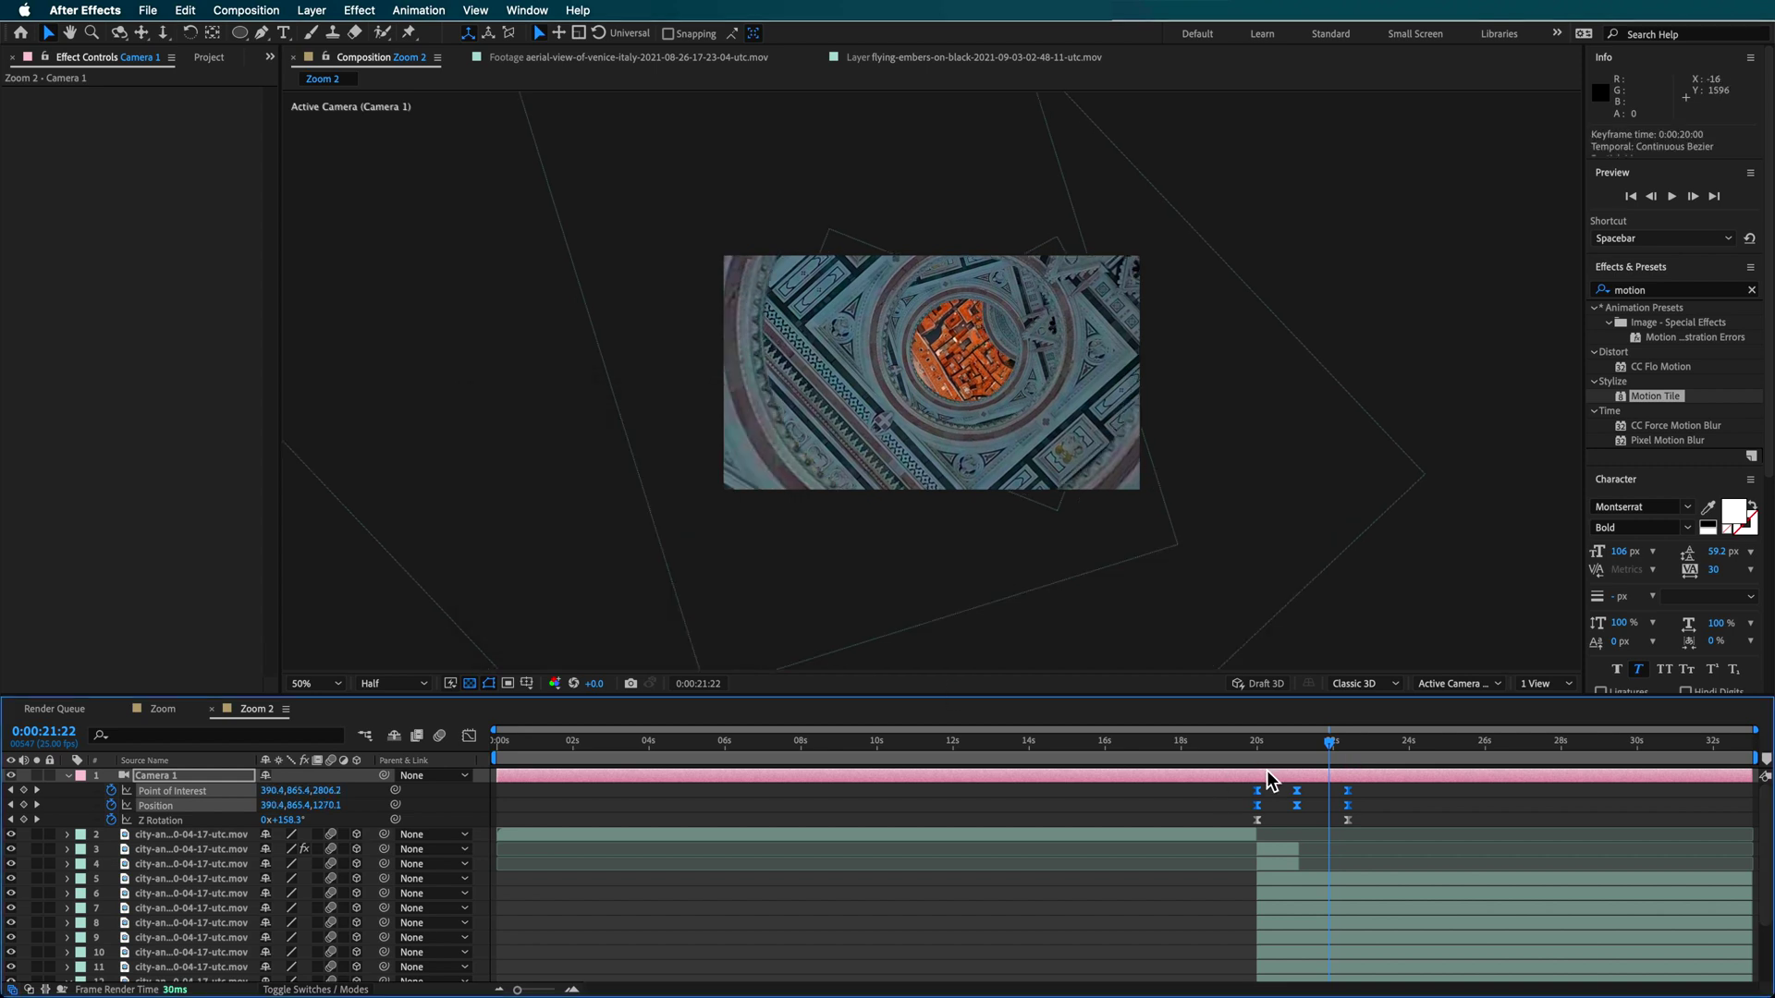
{"action": "left_click_drag", "start_coordinate": [1332, 751], "coordinate": [1260, 761]}
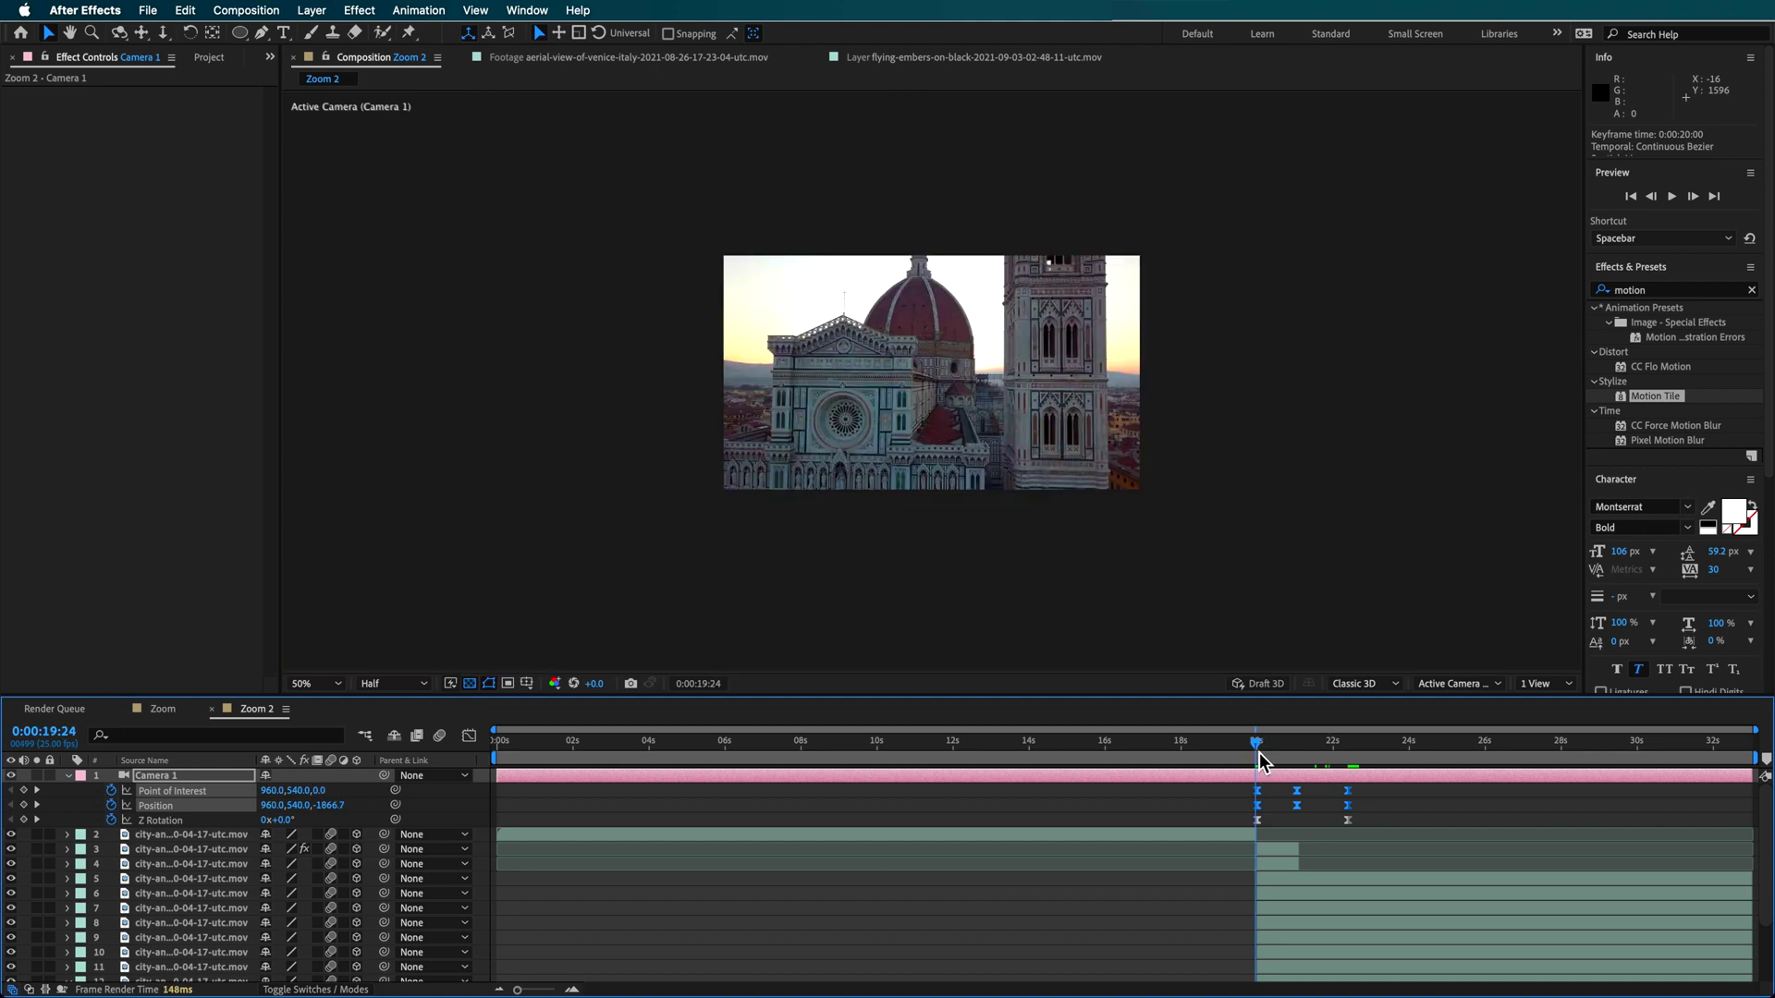
Step: Preview the camera move, then raise the middle keyframe's speed in the Graph Editor speed graph
{"action": "key", "text": "space"}
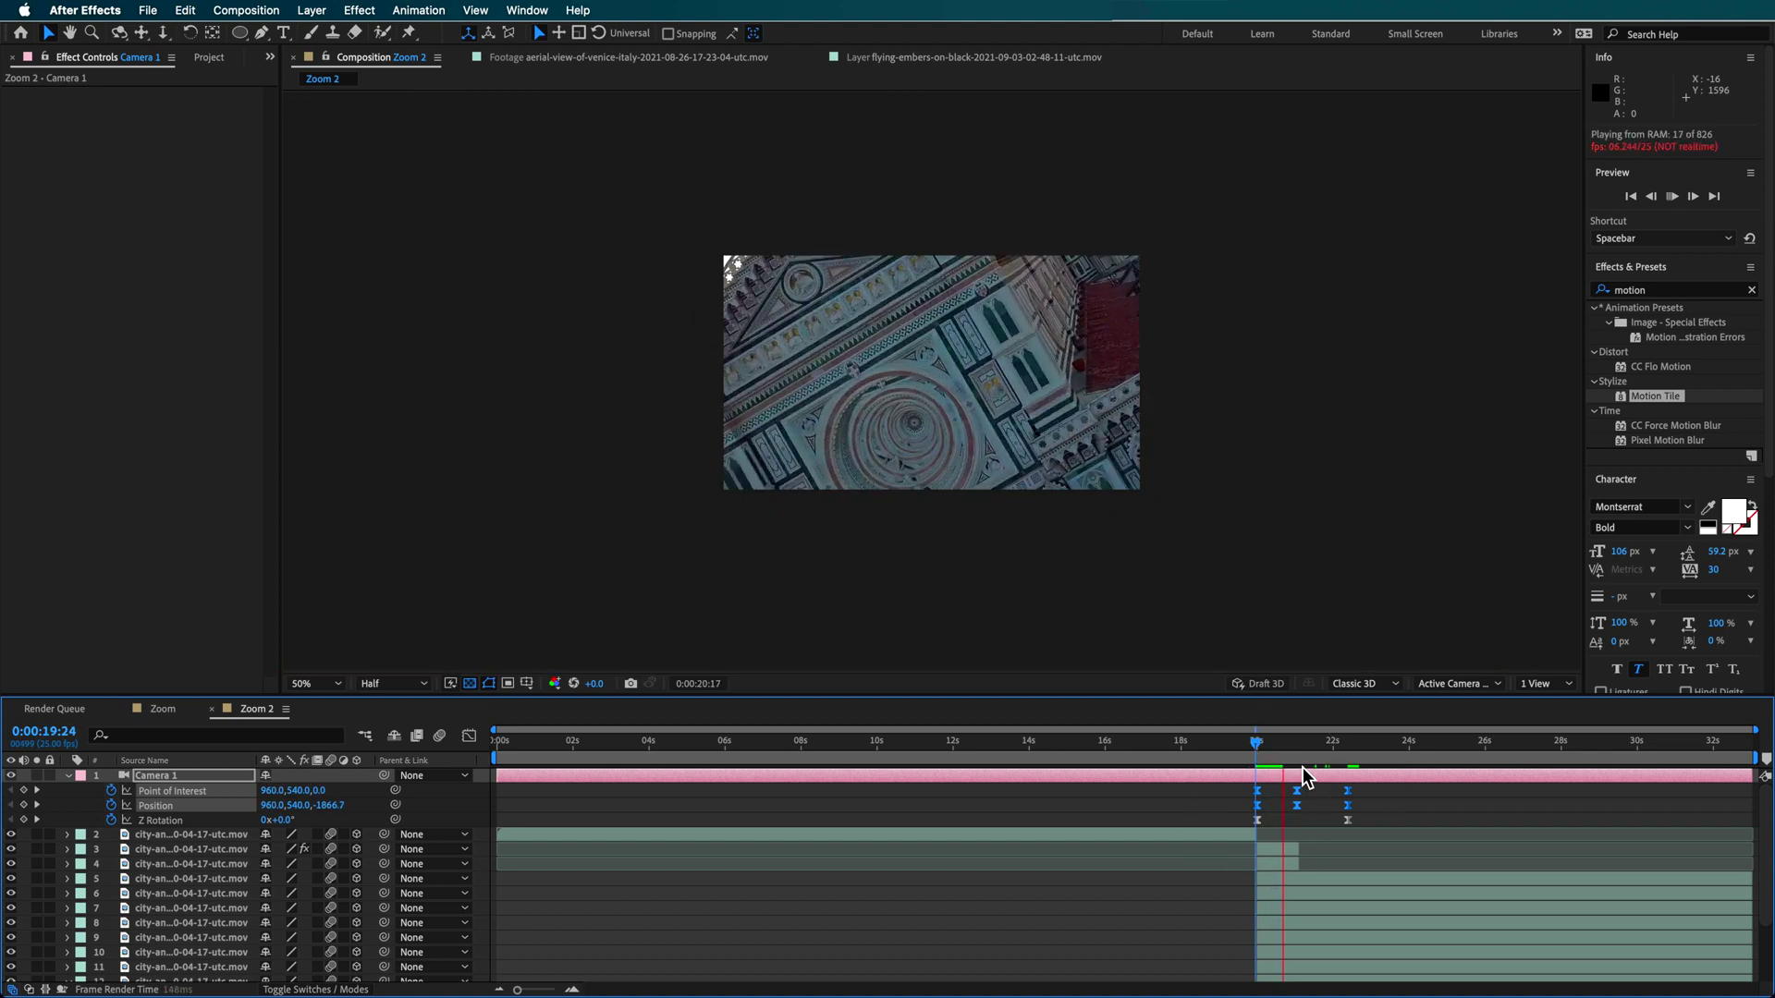
{"action": "key", "text": "space"}
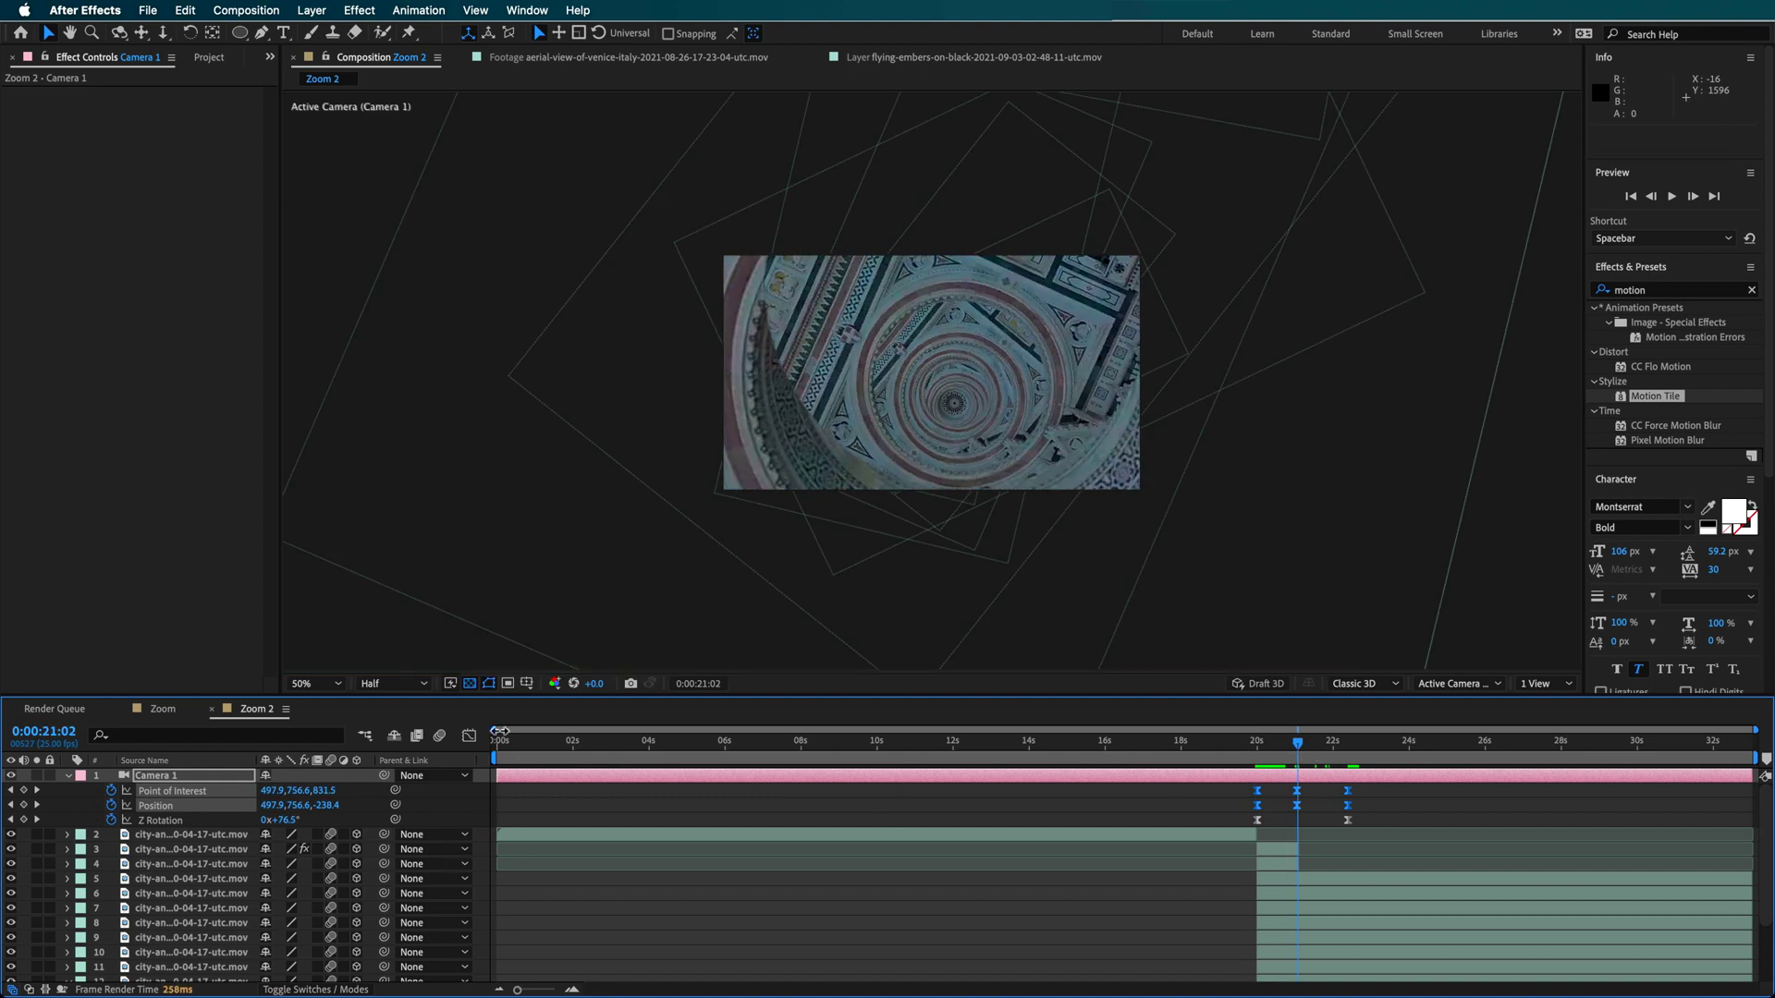
{"action": "left_click", "coordinate": [470, 736]}
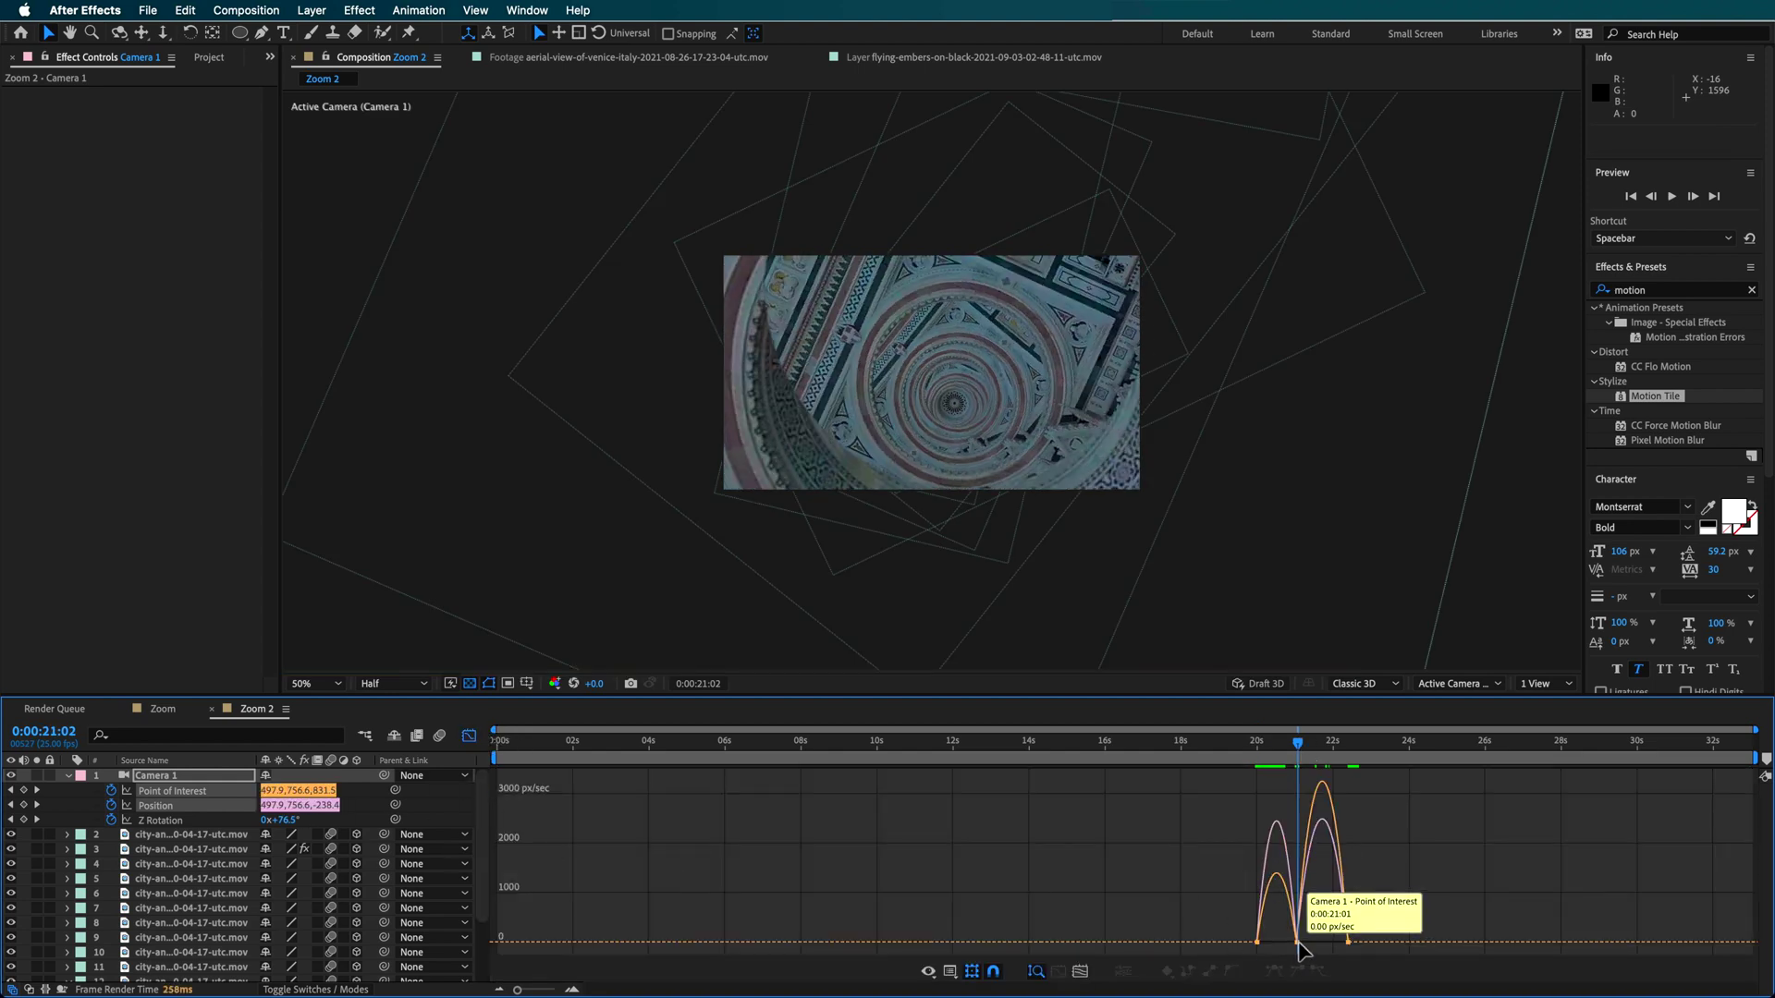
{"action": "left_click_drag", "start_coordinate": [1298, 943], "coordinate": [1293, 852]}
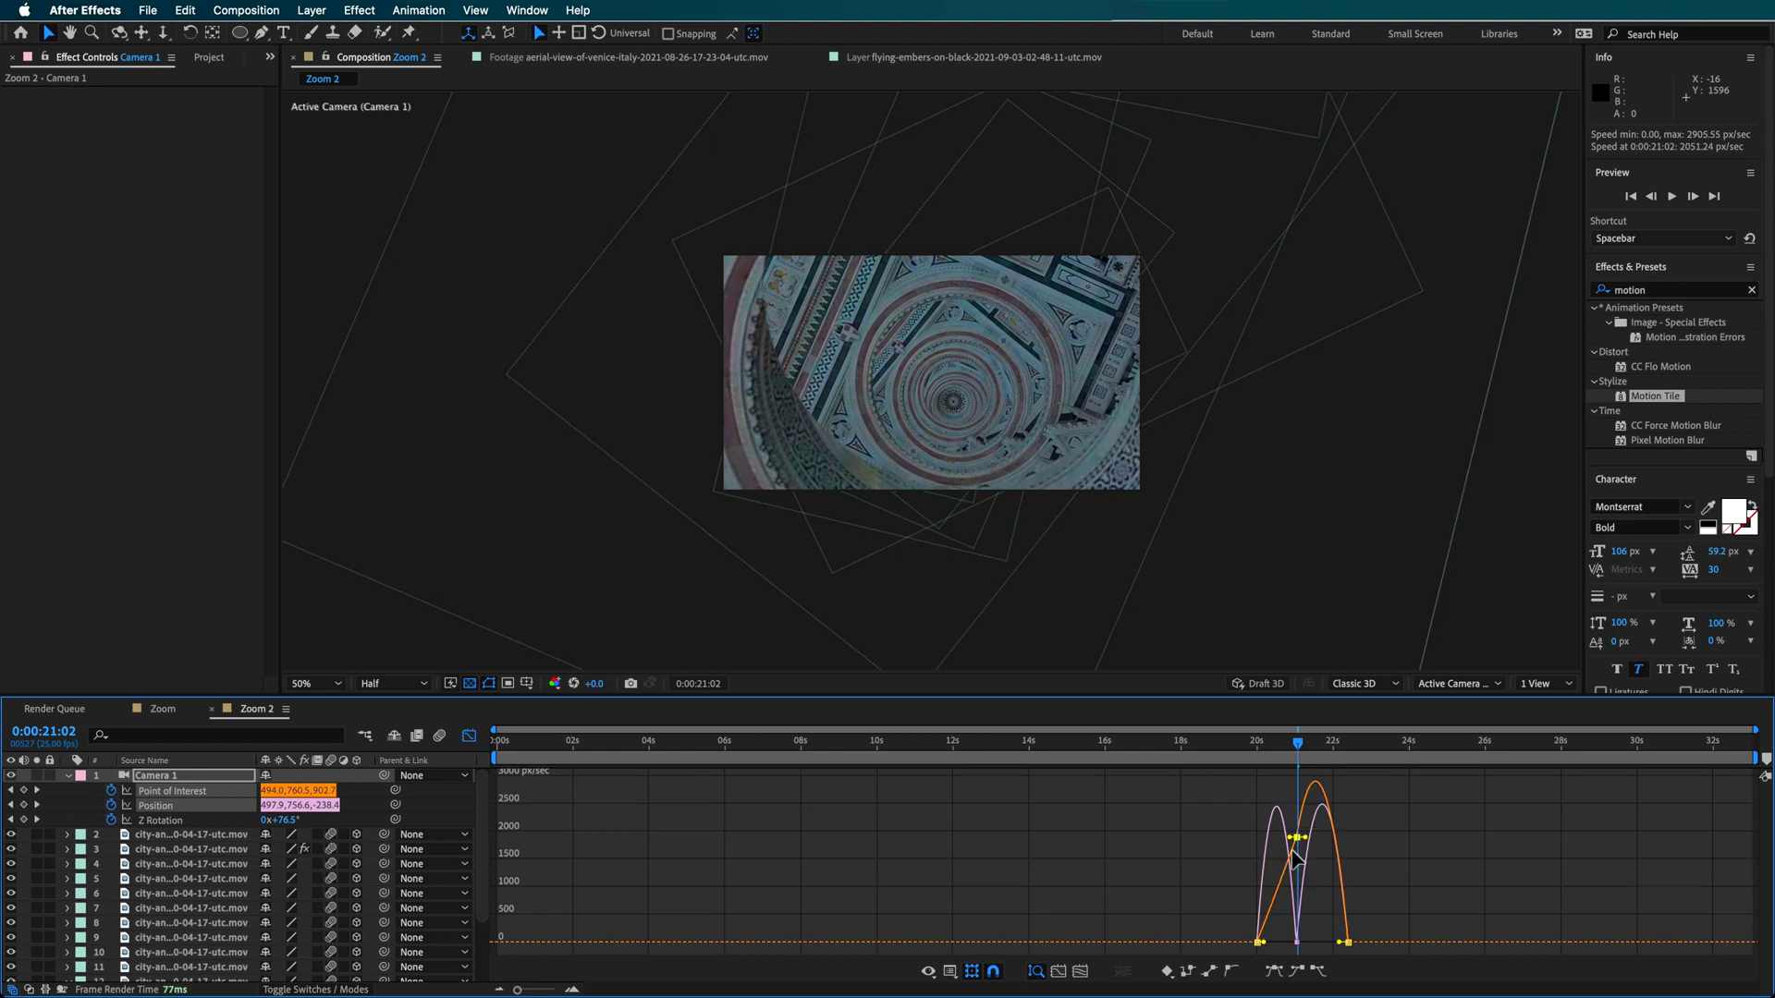
{"action": "left_click_drag", "start_coordinate": [1298, 952], "coordinate": [1297, 859]}
Step: Scrub back to 0:00:20:10 and preview the smoothed move in the layer view
{"action": "left_click", "coordinate": [1289, 744]}
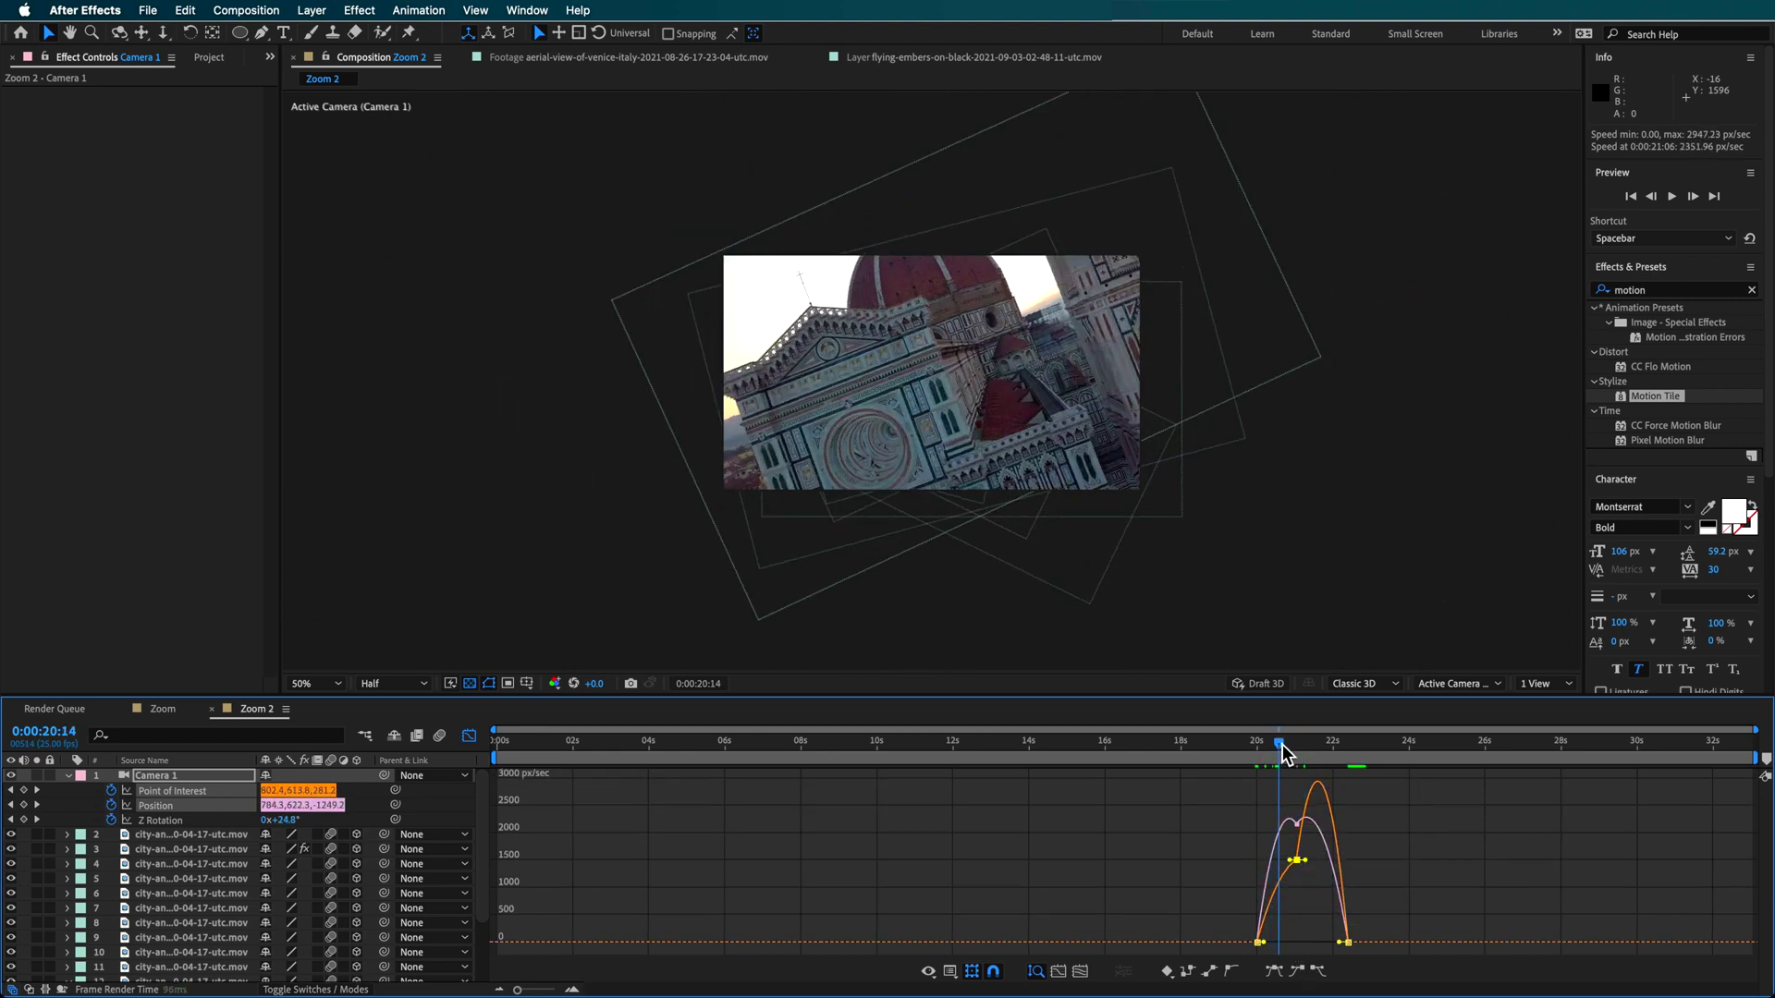
{"action": "left_click_drag", "start_coordinate": [1293, 754], "coordinate": [1277, 753]}
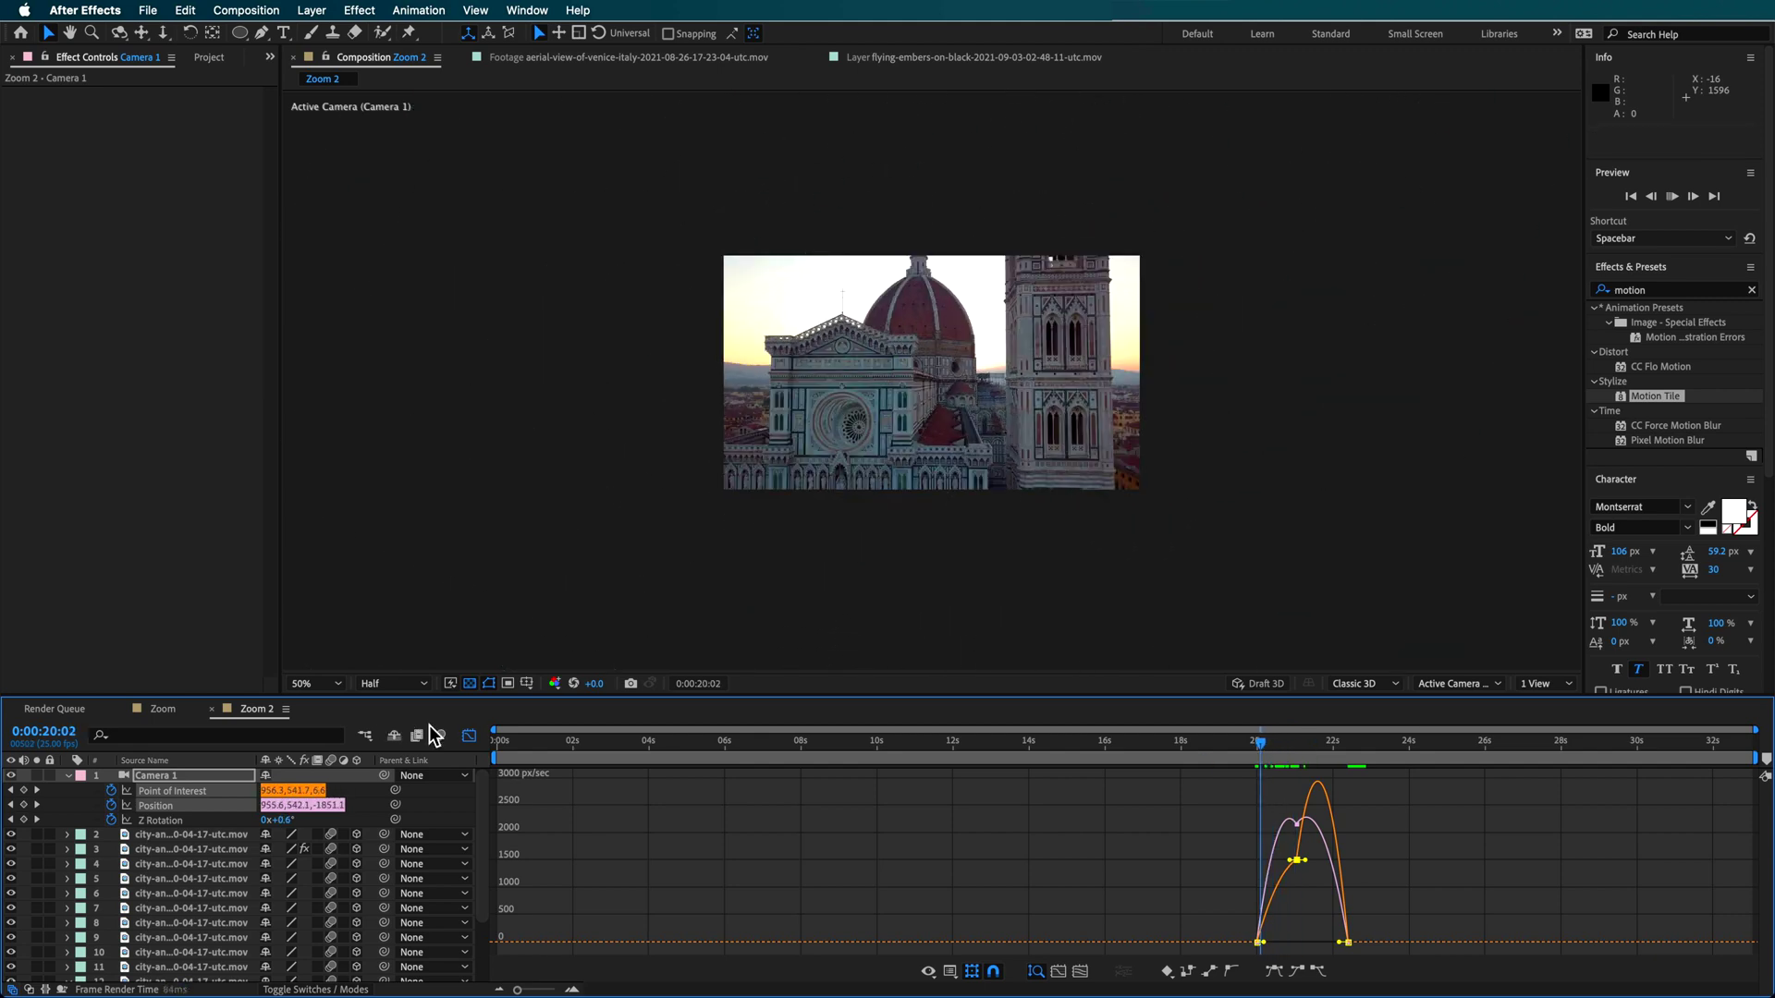
{"action": "left_click", "coordinate": [470, 736]}
{"action": "key", "text": "space"}
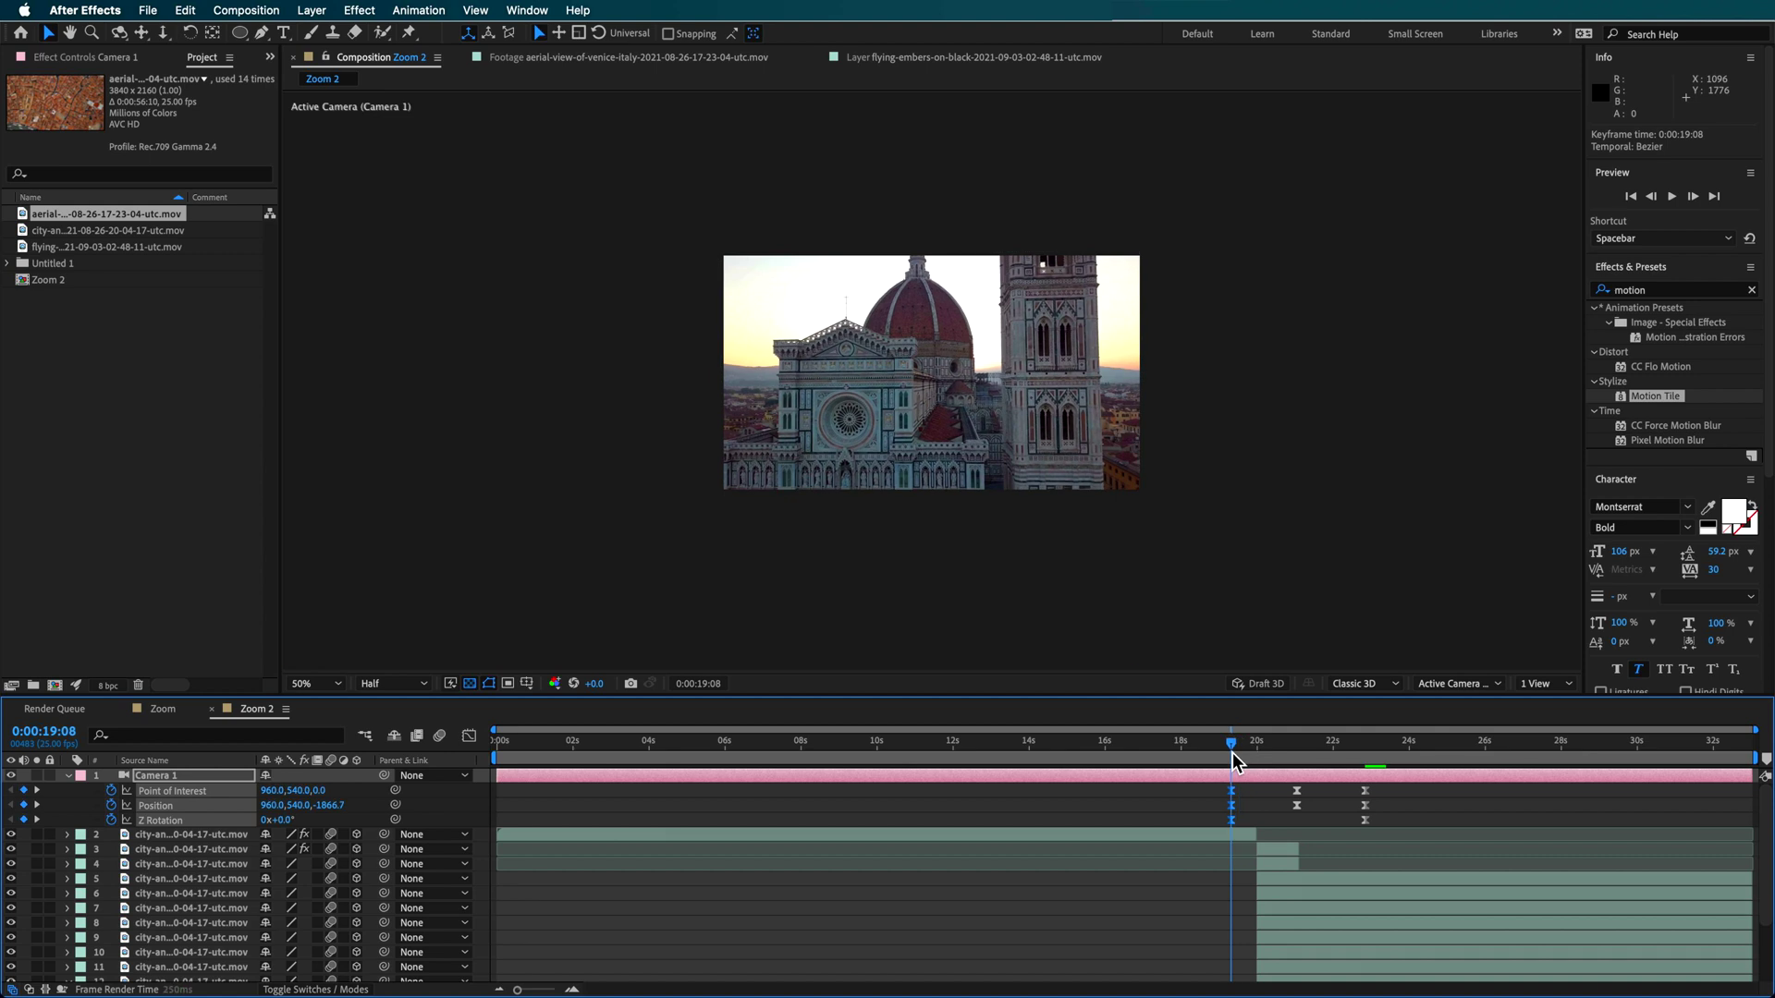
Step: Shift the middle Point of Interest and Position keyframes to 0:00:20:21
{"action": "left_click_drag", "start_coordinate": [1232, 752], "coordinate": [1273, 743]}
{"action": "left_click_drag", "start_coordinate": [1298, 821], "coordinate": [1306, 818]}
{"action": "left_click", "coordinate": [1289, 745]}
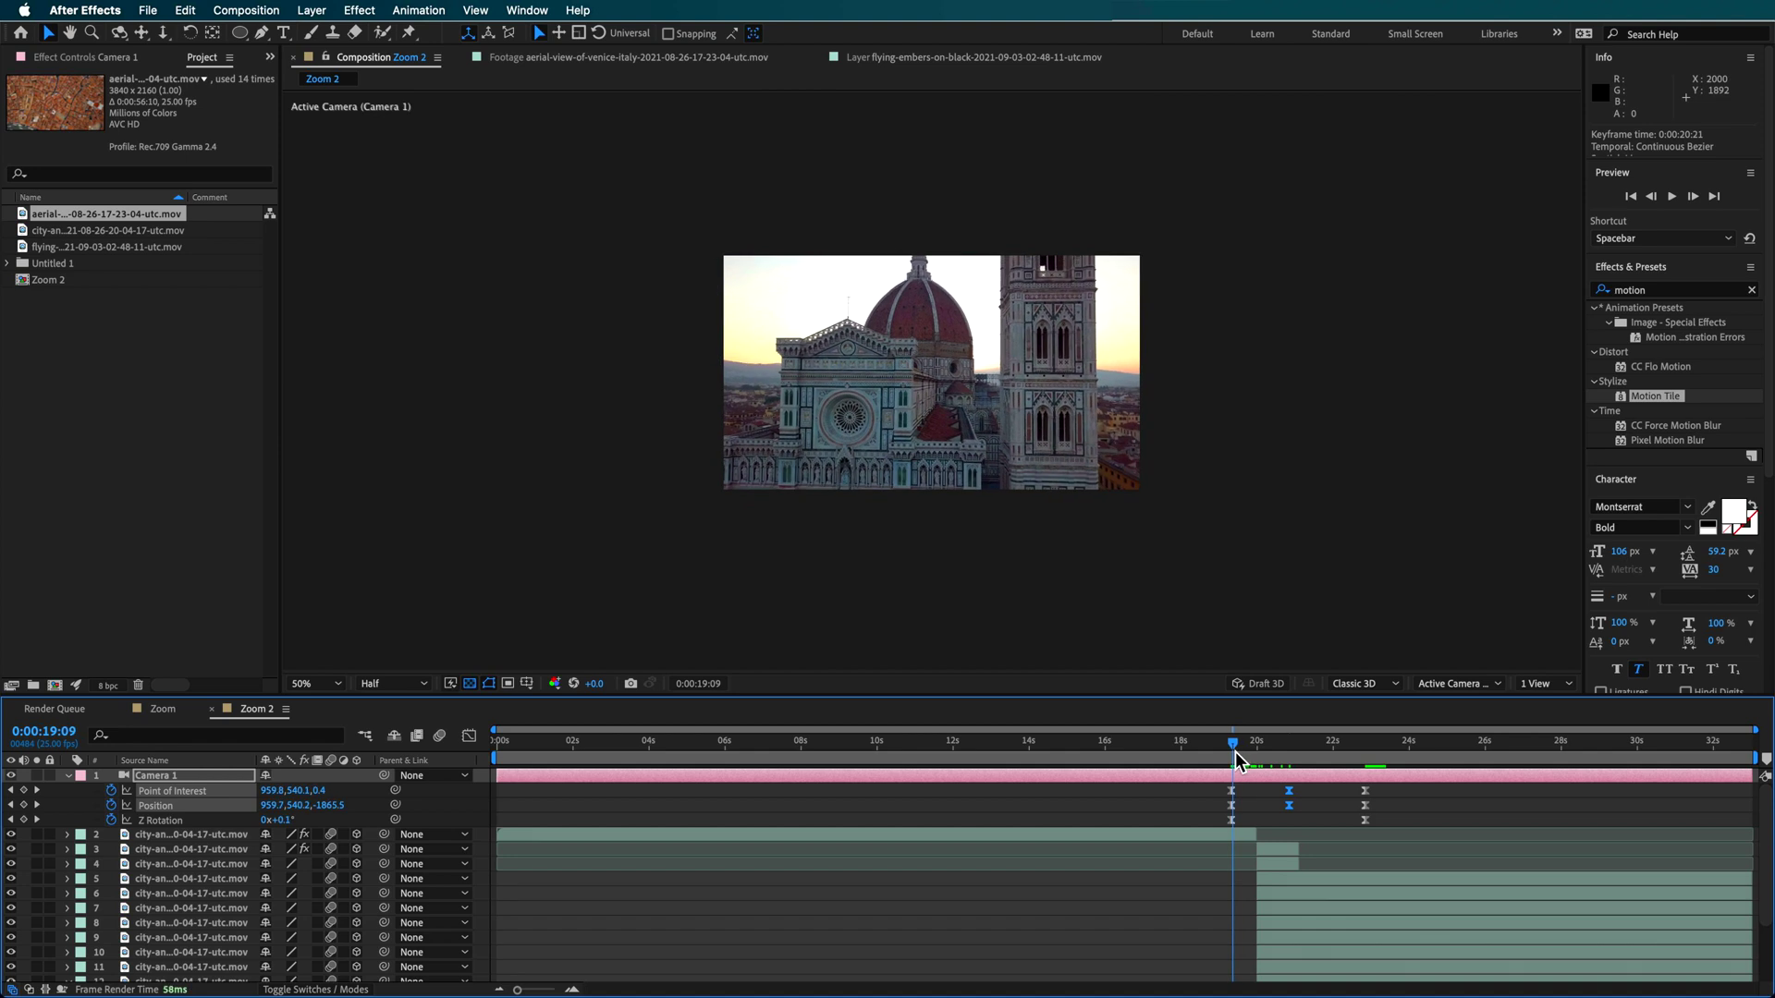
Step: Move the first Z Rotation keyframe to 0:00:19:24 and scrub through to review the move
{"action": "left_click_drag", "start_coordinate": [1237, 751], "coordinate": [1262, 756]}
{"action": "left_click_drag", "start_coordinate": [1249, 820], "coordinate": [1260, 820]}
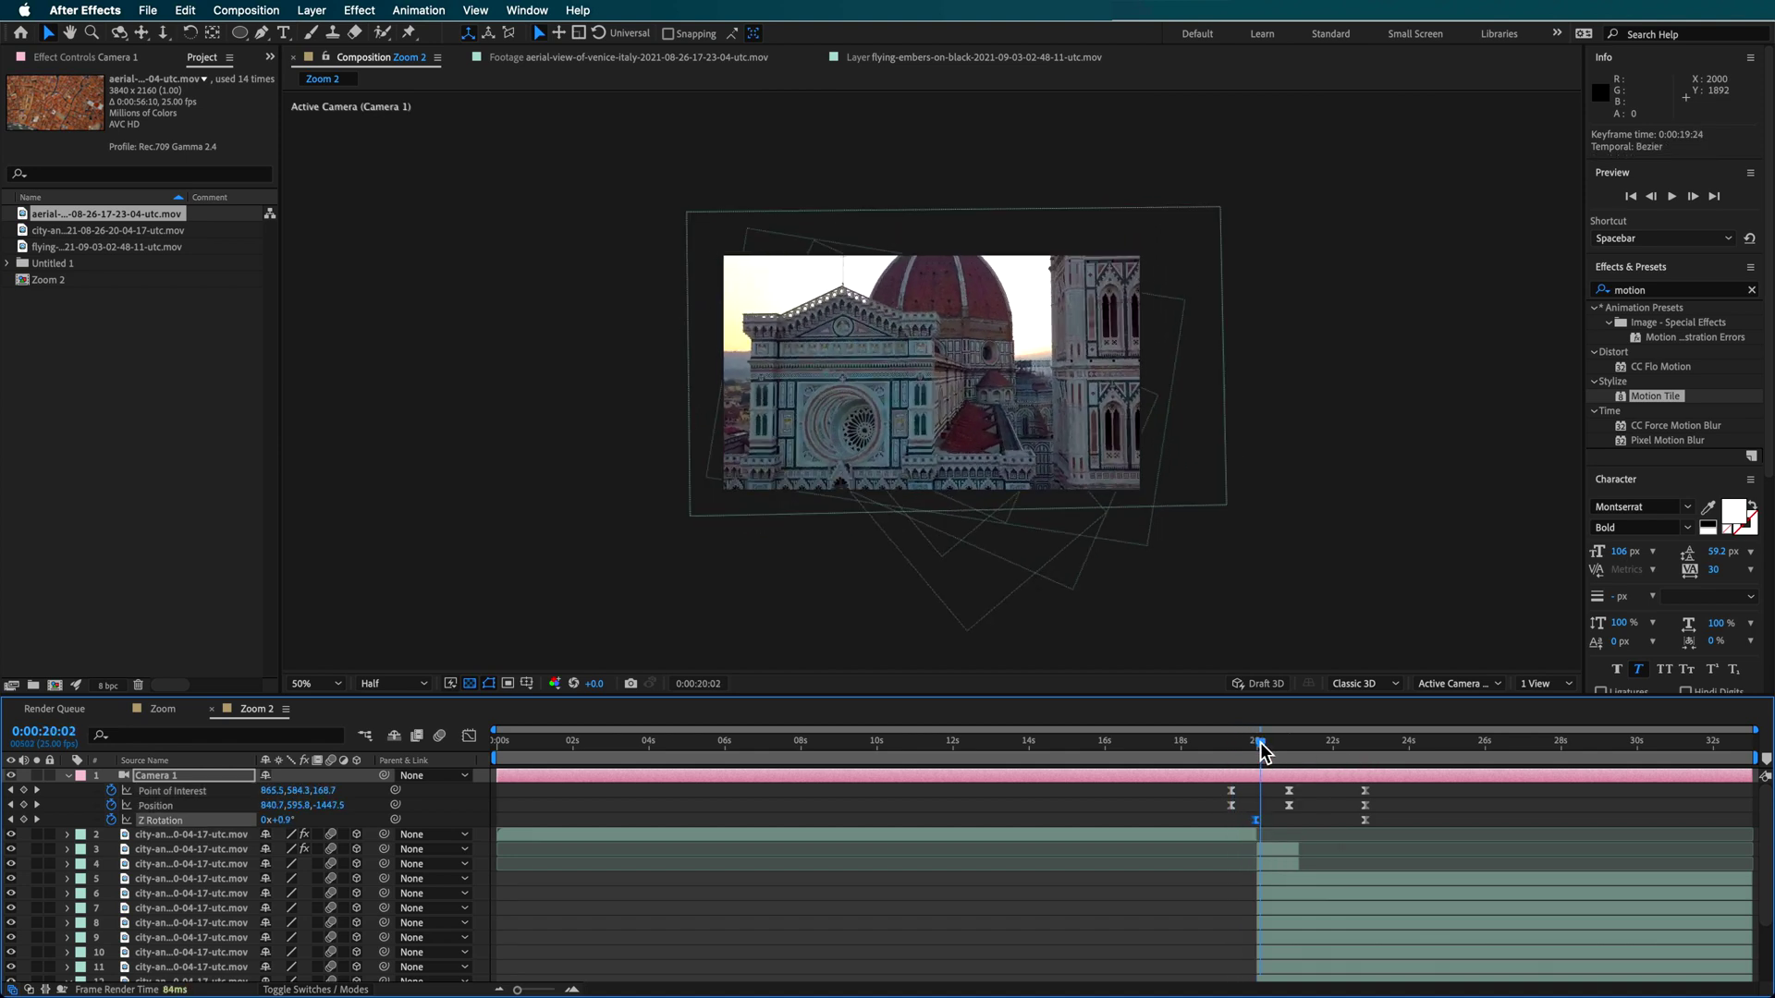
{"action": "left_click_drag", "start_coordinate": [1273, 749], "coordinate": [1291, 749]}
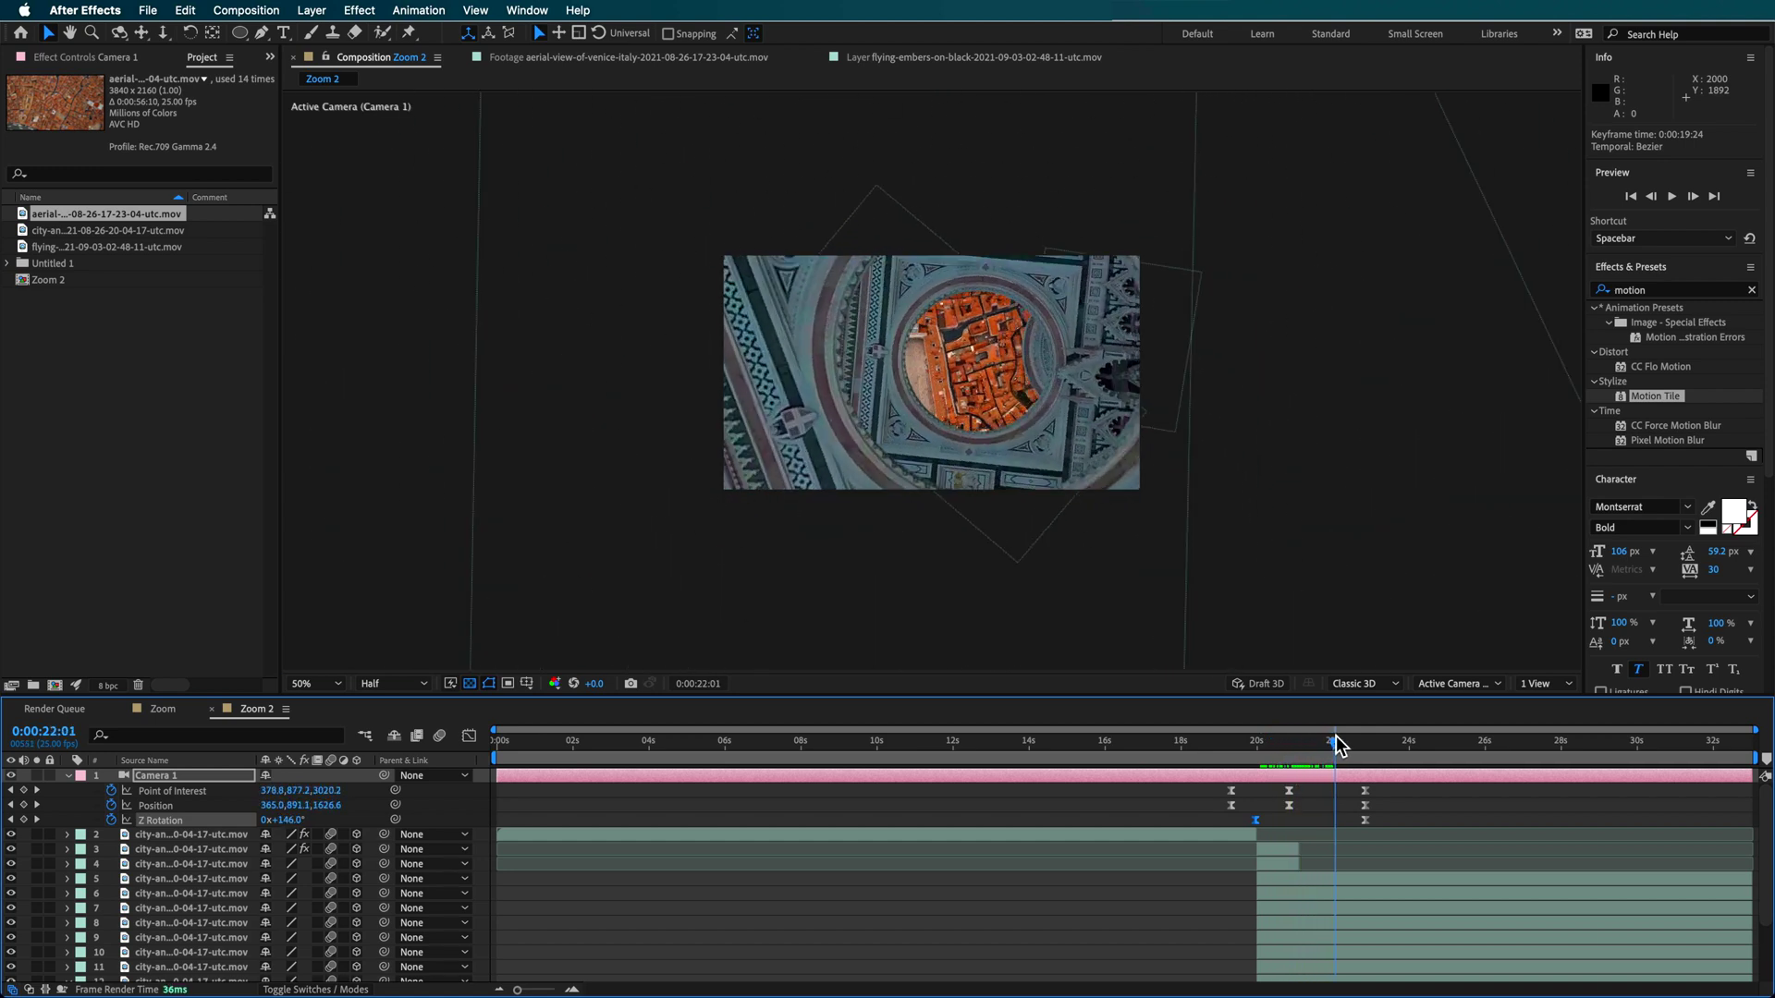